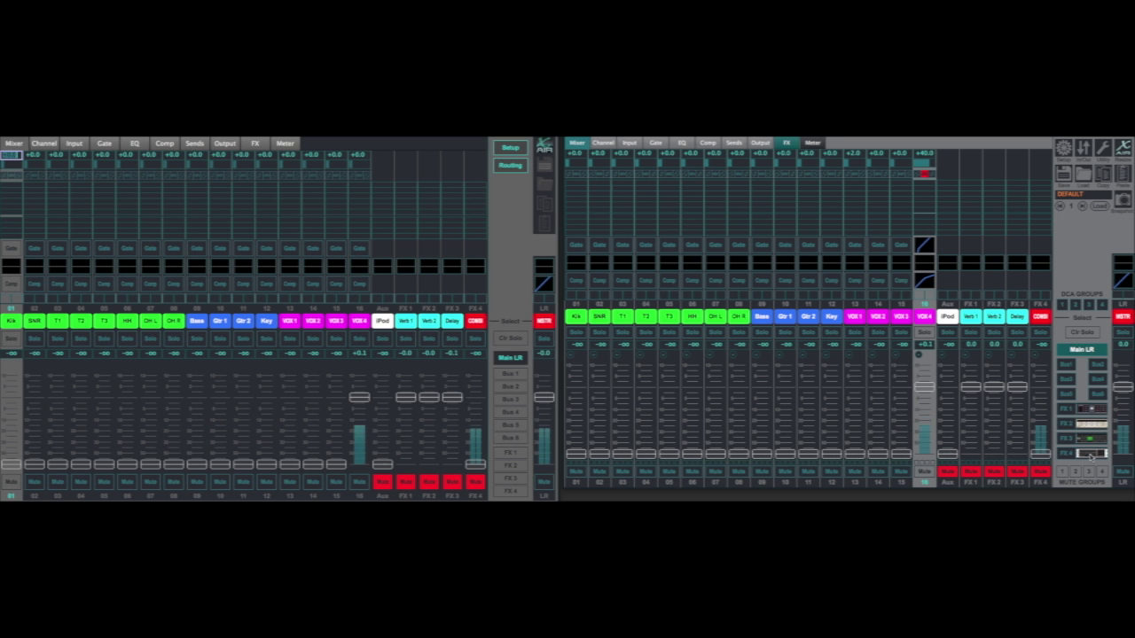
Open the FX 4 Stereo Combinator editor in the version 1.0 mixer and move its window clear of the beta mixer.
left_click(1090, 454)
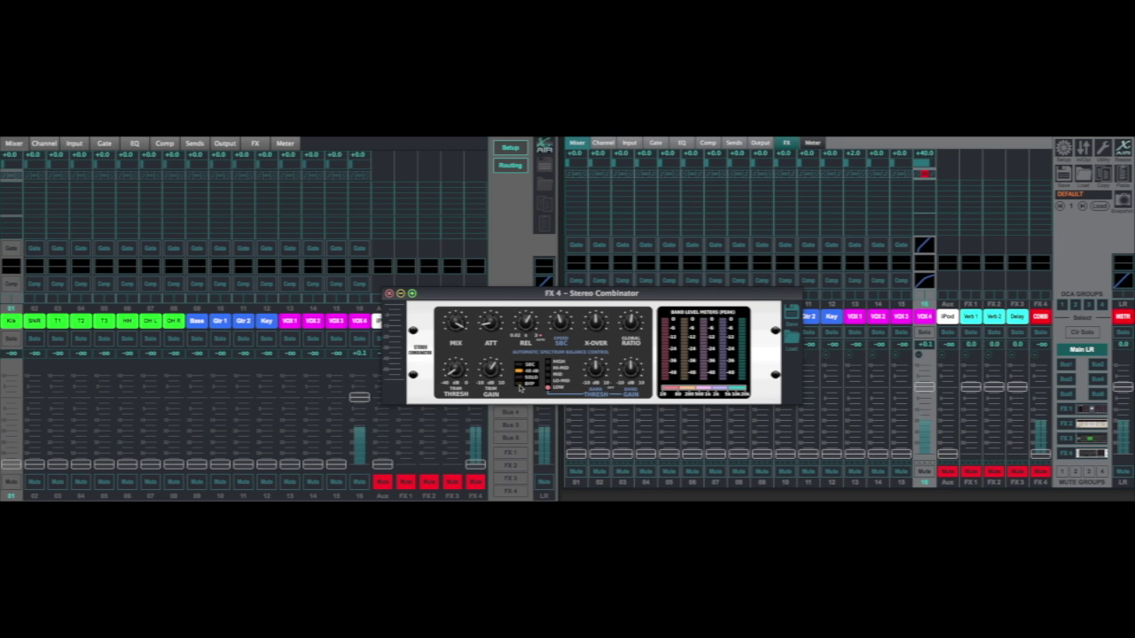
mouse_move(461, 377)
left_click_drag(457, 377, 457, 330)
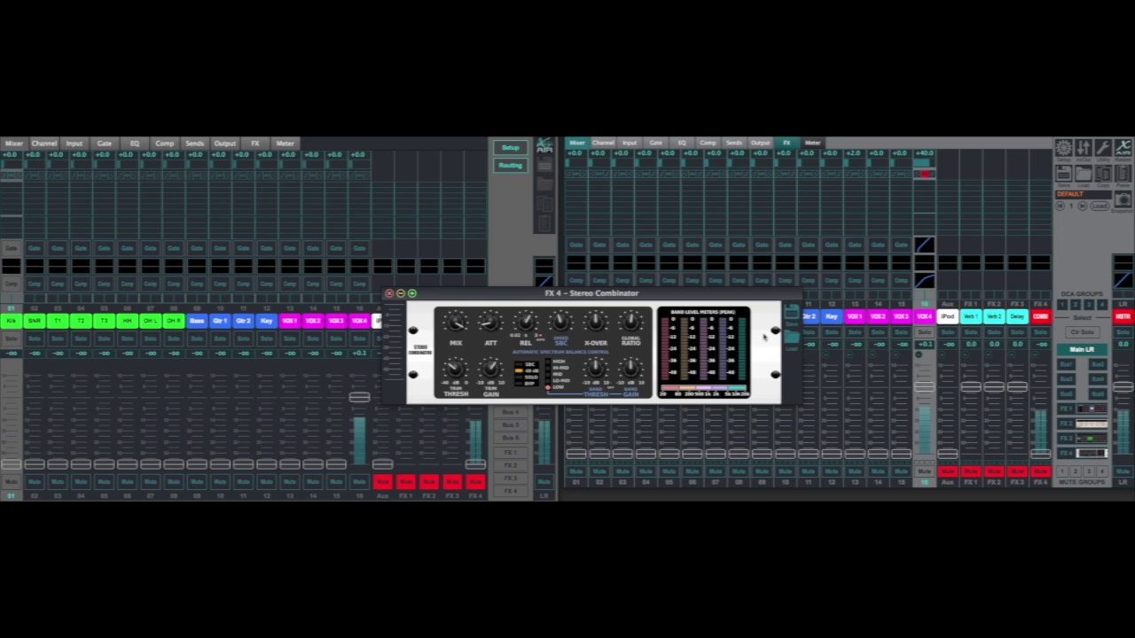
left_click_drag(760, 302, 978, 286)
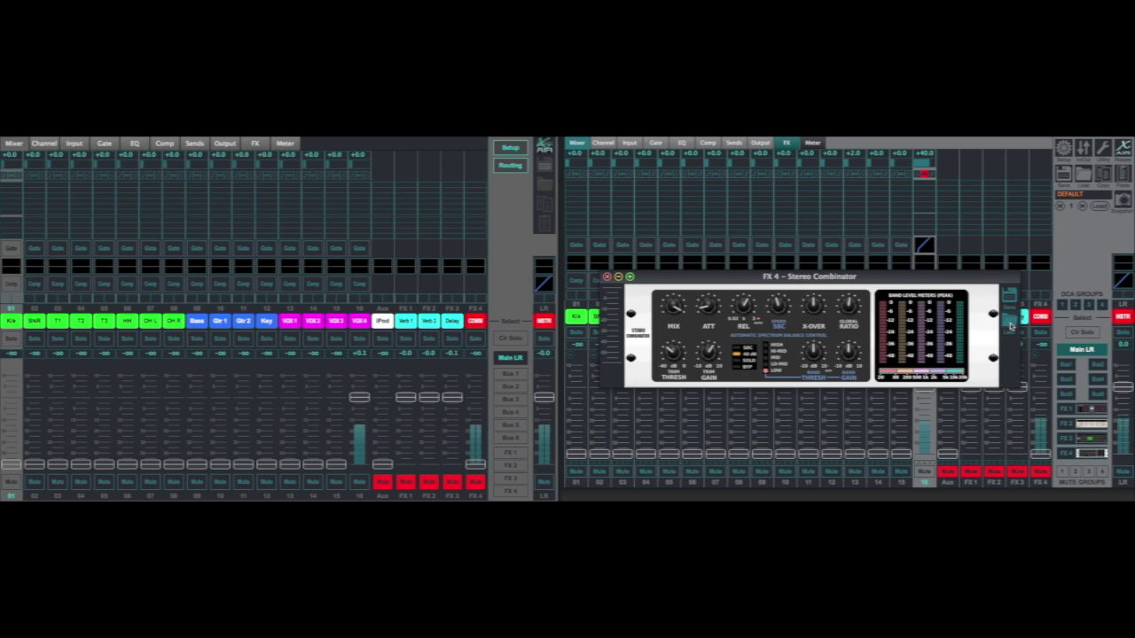
Open the FX 4 Stereo Combinator editor in the beta mixer for comparison and close both effect editors.
left_click(258, 145)
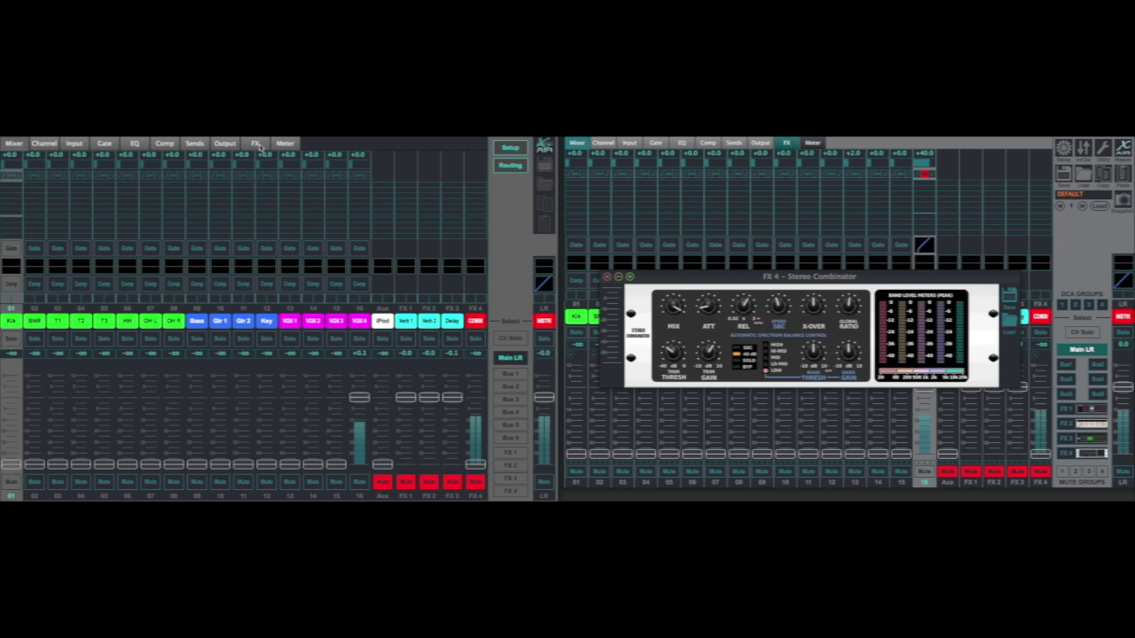
left_click(474, 173)
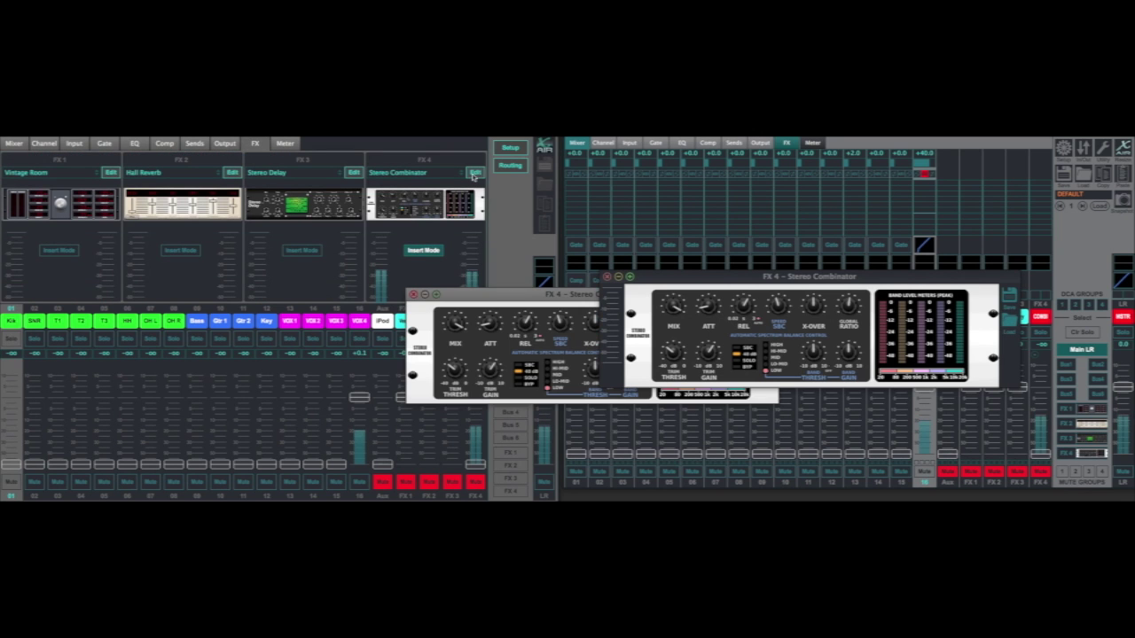
left_click_drag(514, 294, 228, 263)
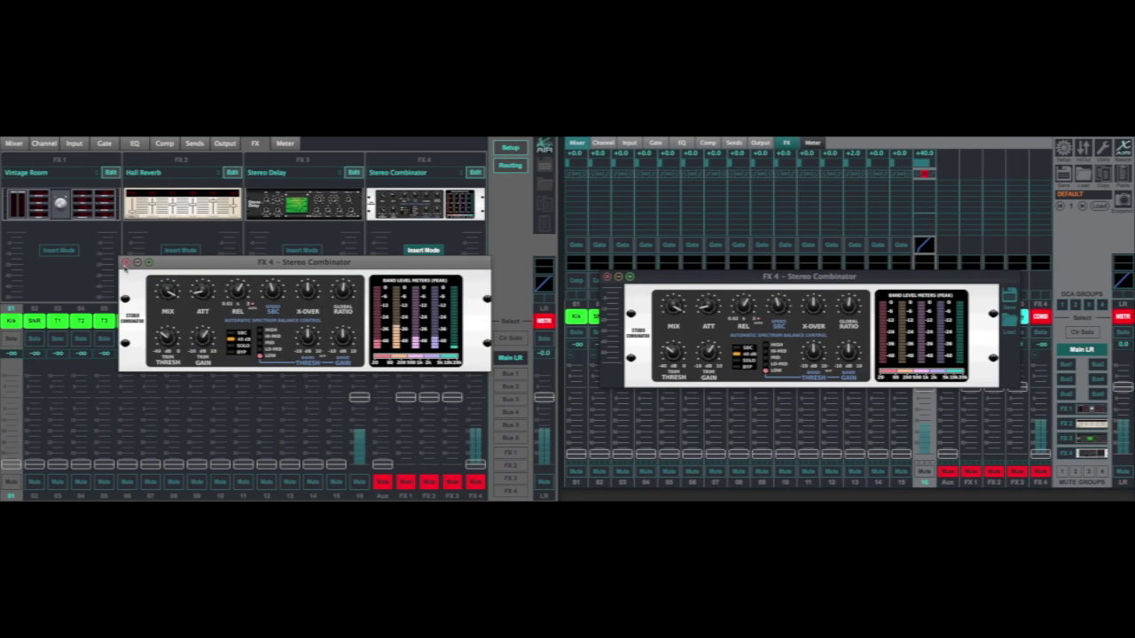
left_click(126, 262)
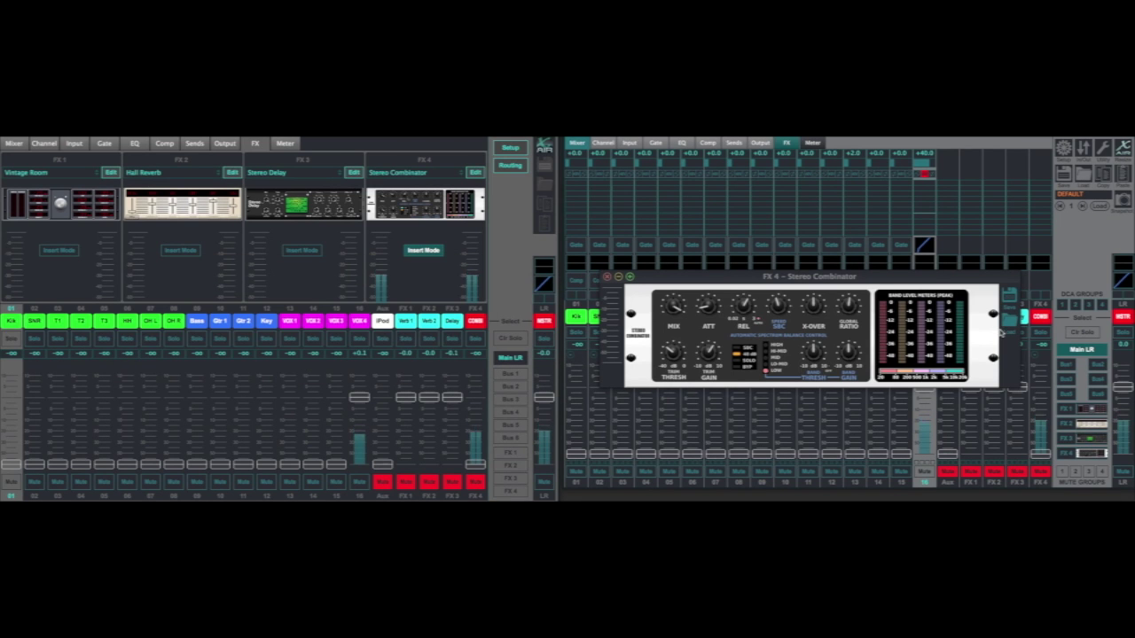
left_click(606, 277)
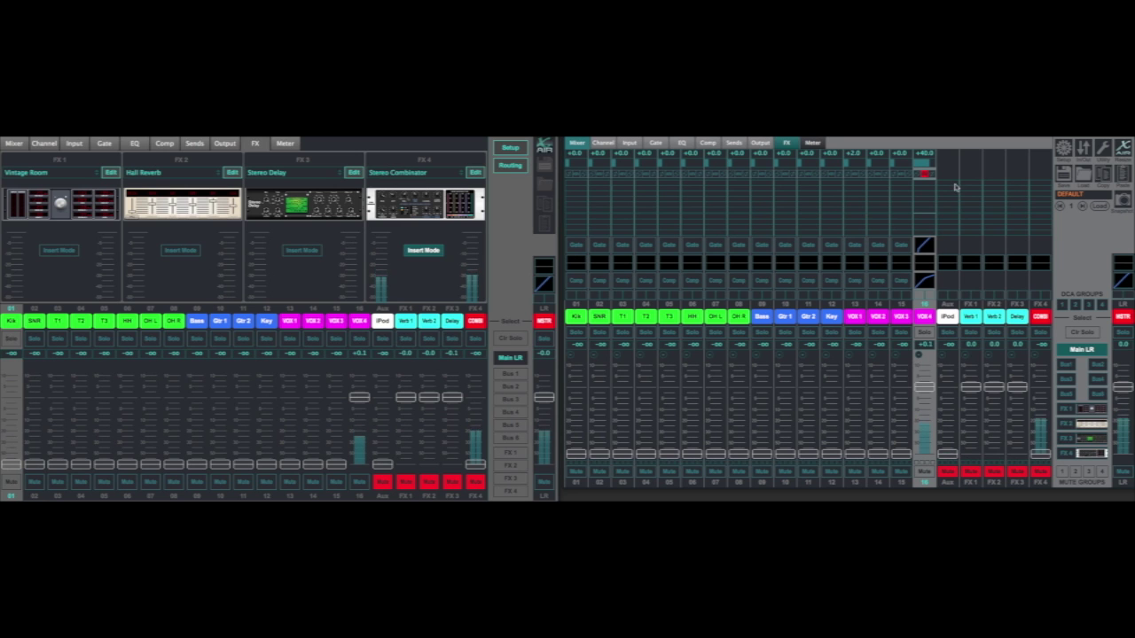
Compare the Setup pages of both versions, examining the network, Mixer and Monitor settings and version 1.0's UI Prefs.
left_click(1063, 147)
left_click_drag(532, 243, 302, 243)
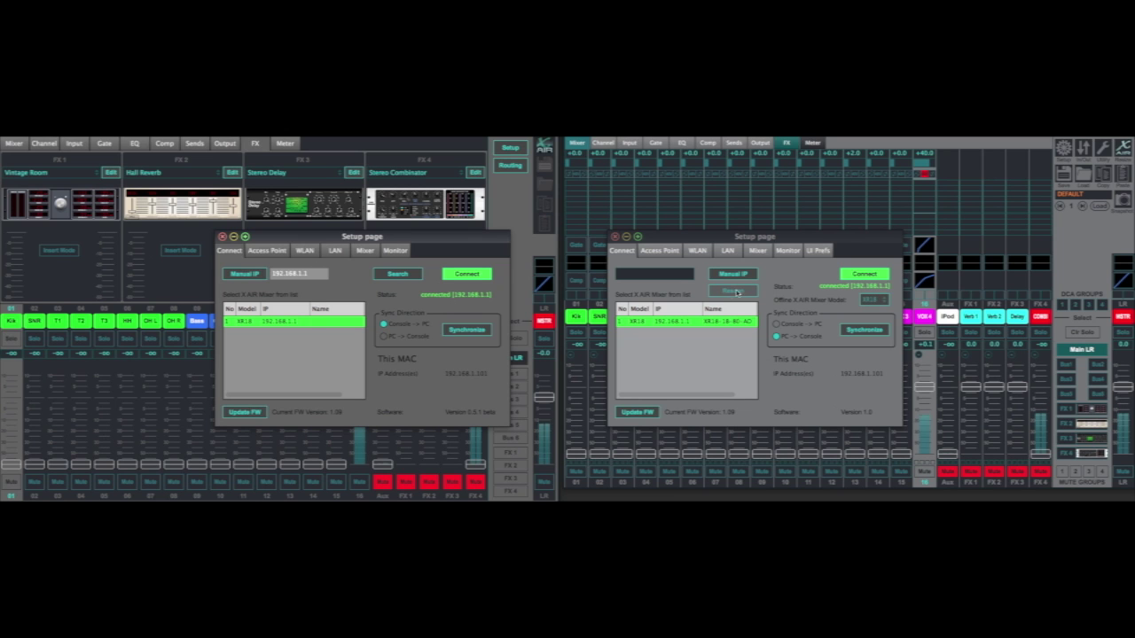
left_click(305, 251)
left_click(335, 251)
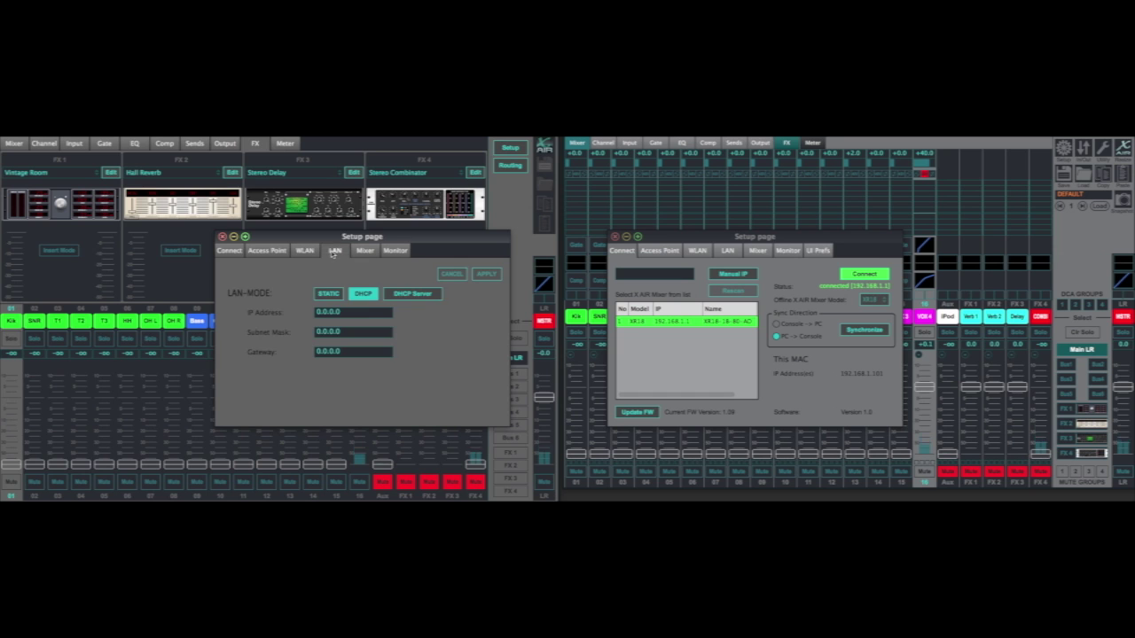
left_click(364, 251)
left_click(396, 251)
left_click(787, 251)
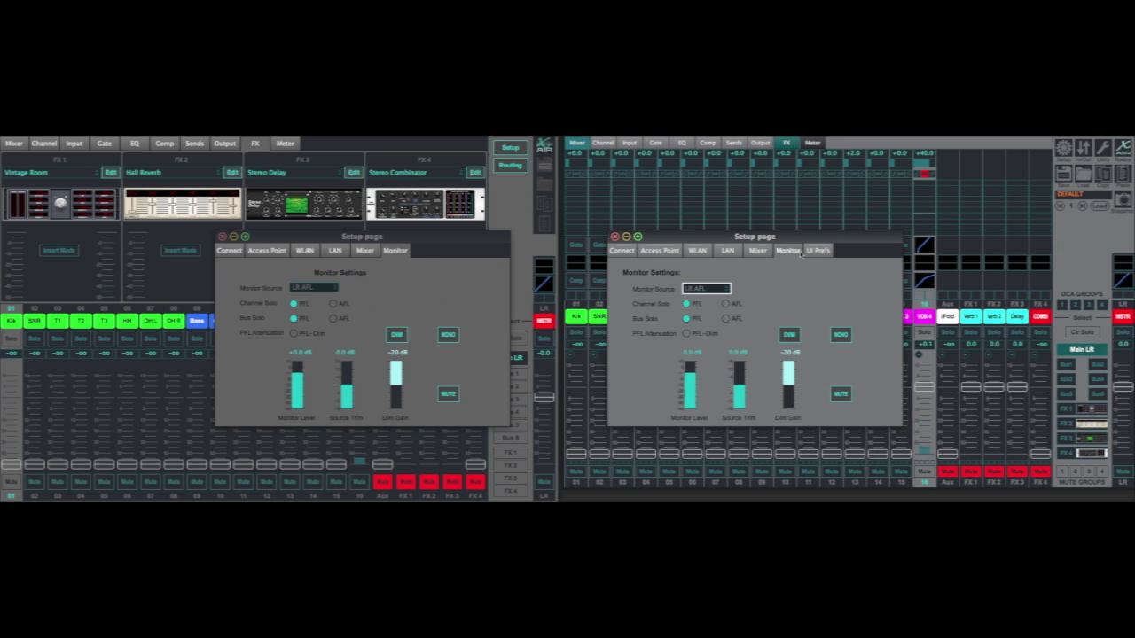
left_click(817, 251)
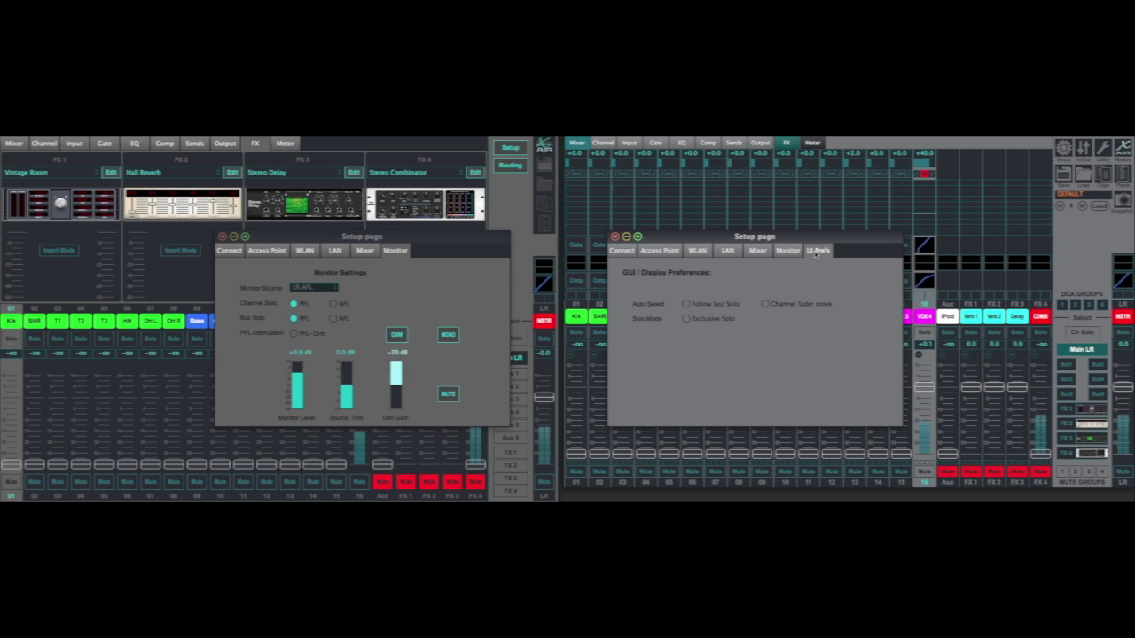
Close the beta's Setup page and enable Exclusive Solo in version 1.0's UI preferences.
left_click(222, 237)
left_click(697, 319)
left_click_drag(709, 237, 628, 229)
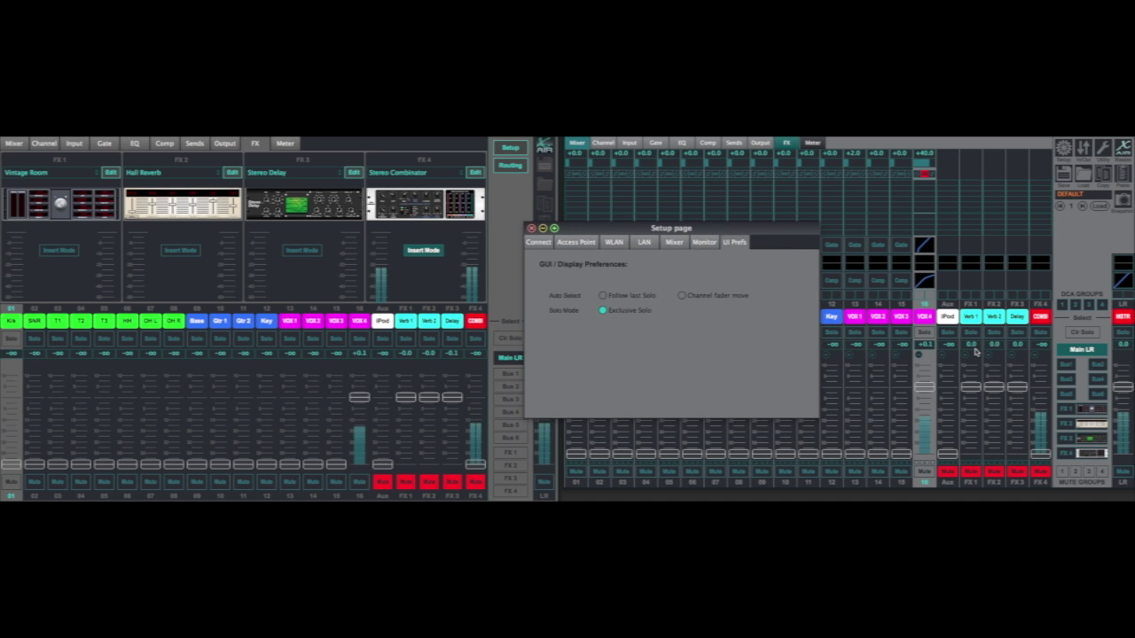
Try out exclusive solo by soloing the VOX 4, VOX 3 and iPod channels one after another.
left_click(924, 332)
left_click(925, 332)
left_click(899, 332)
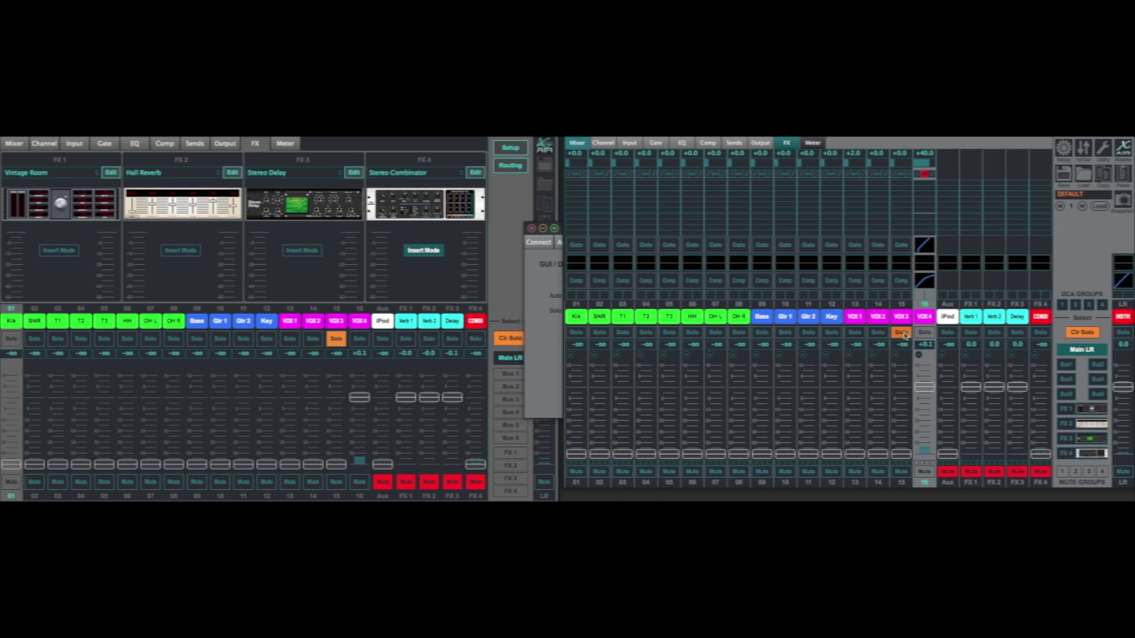
left_click(899, 332)
left_click(924, 333)
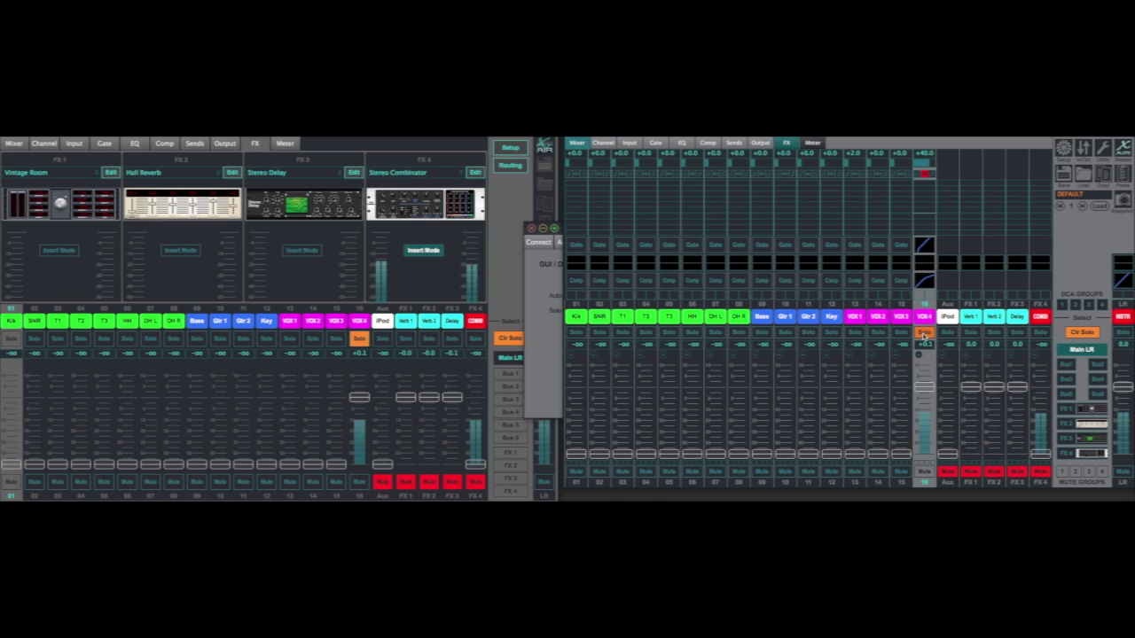
left_click(949, 334)
left_click(924, 332)
Bring the Setup page back into view beside the version 1.0 mixer and disable Exclusive Solo.
left_click(557, 248)
left_click_drag(667, 230, 312, 231)
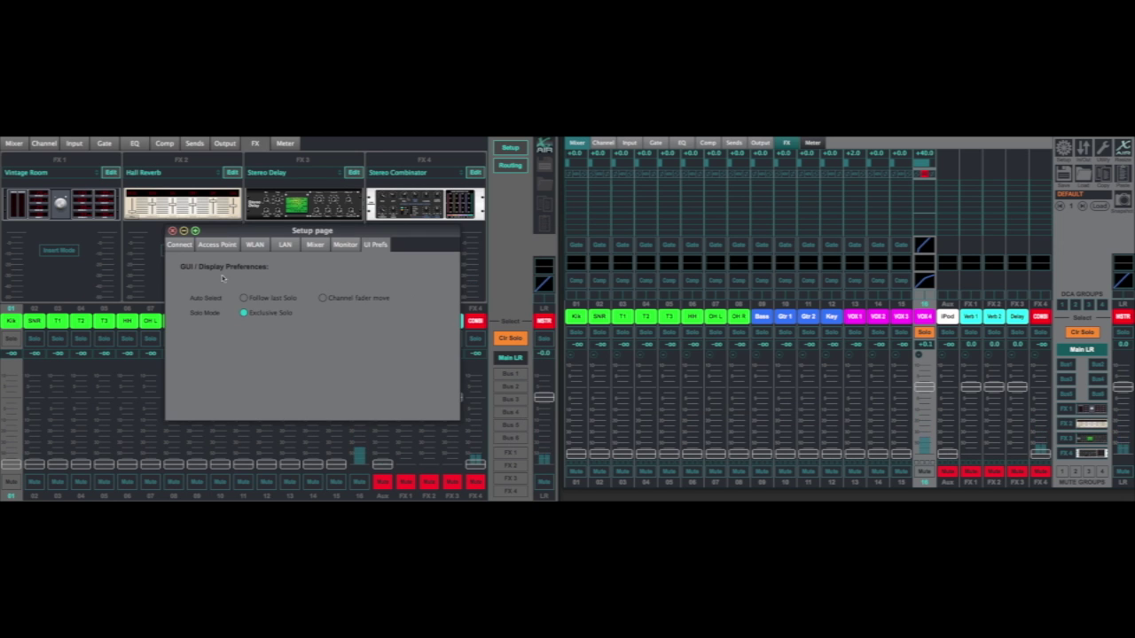
left_click(242, 313)
Solo the VOX 3, VOX 4 and iPod channels together and clear all solos.
left_click(925, 333)
left_click(901, 333)
left_click(925, 332)
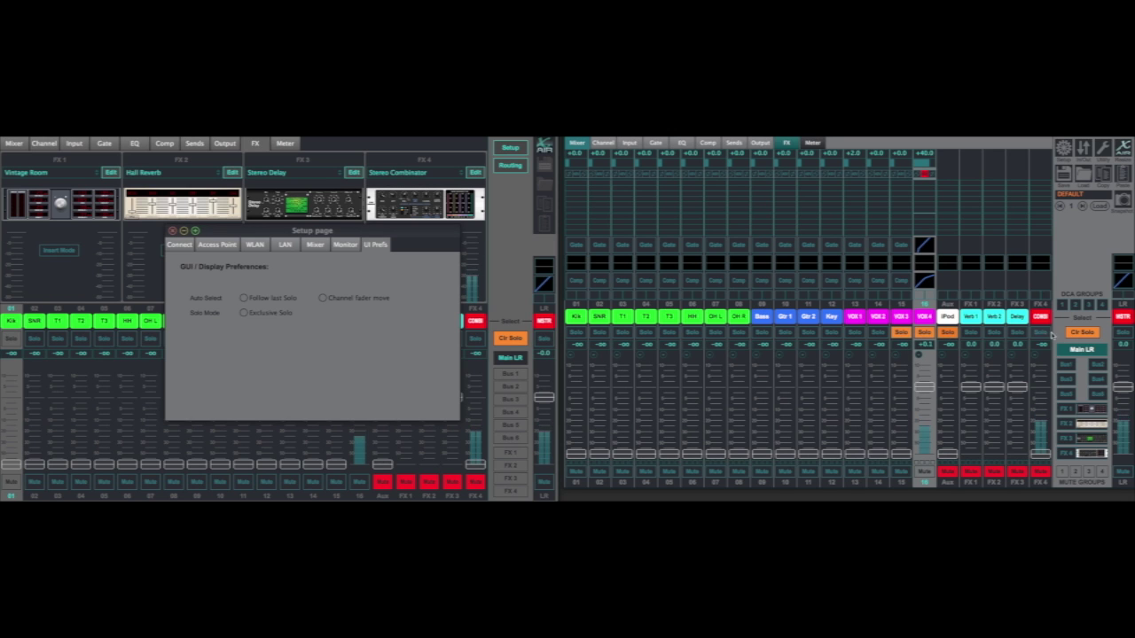
left_click(1082, 334)
Enable Channel fader move and Follow last Solo auto-select, trying them on VOX 2 and Gtr 2, and enable Exclusive Solo.
left_click(323, 298)
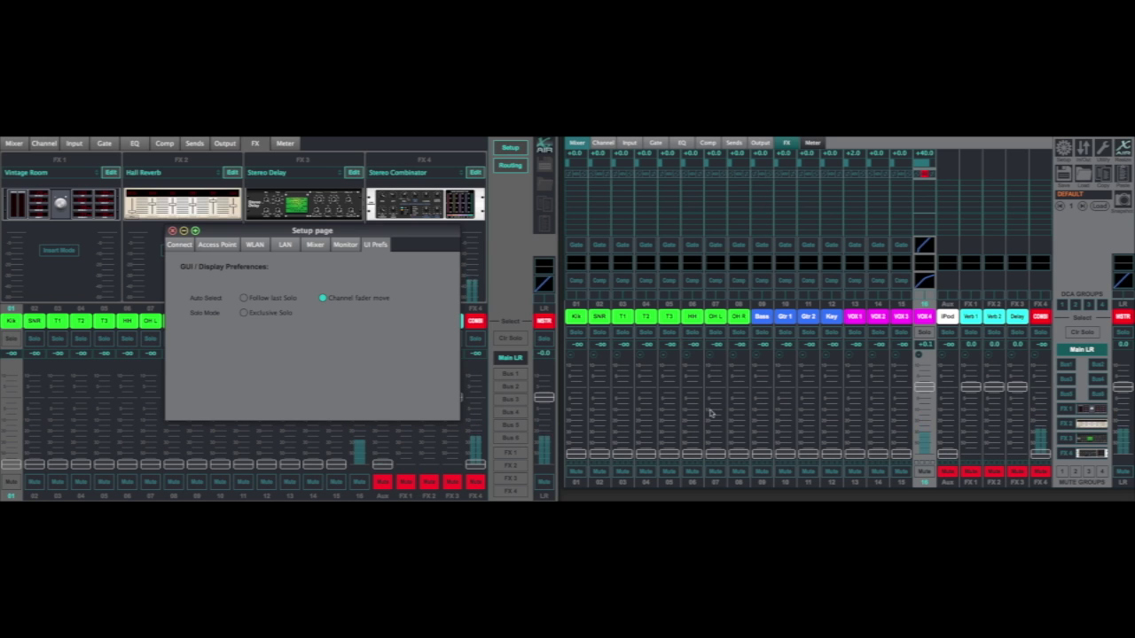
mouse_move(876, 453)
left_mouse_down()
mouse_move(876, 407)
mouse_move(878, 454)
left_mouse_up()
left_click(245, 299)
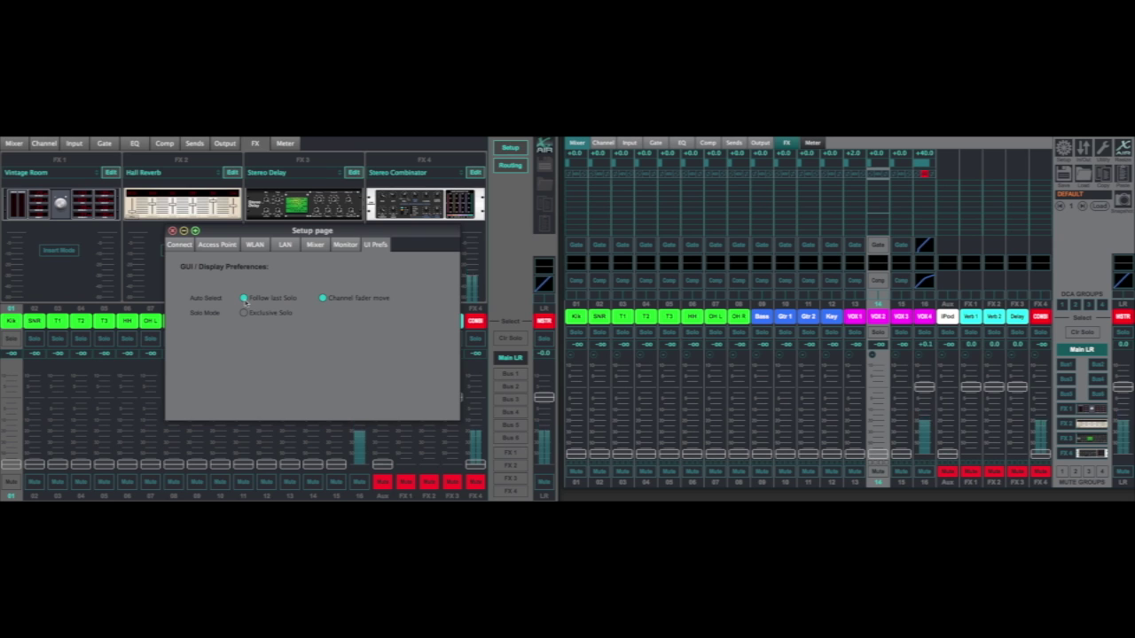
left_click(807, 335)
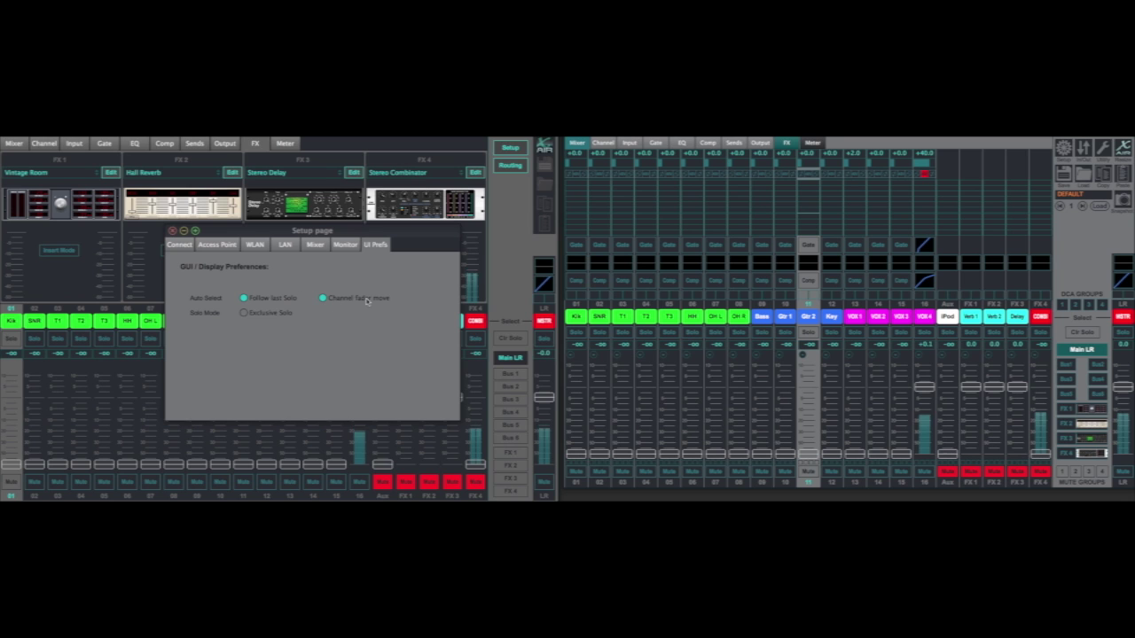
left_click(244, 314)
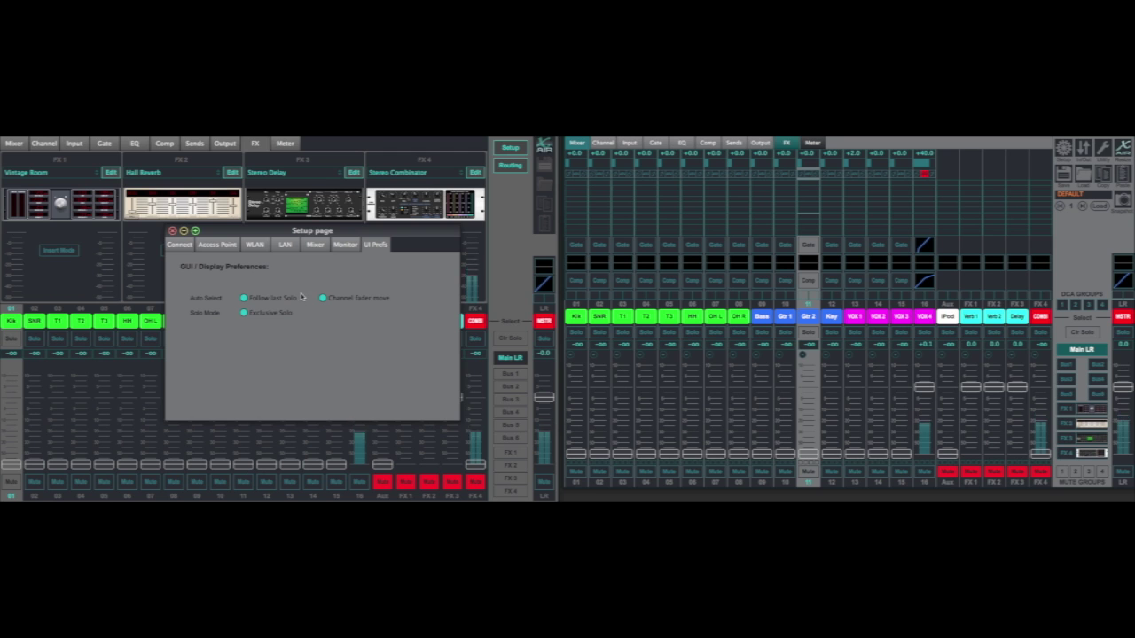
left_click(510, 147)
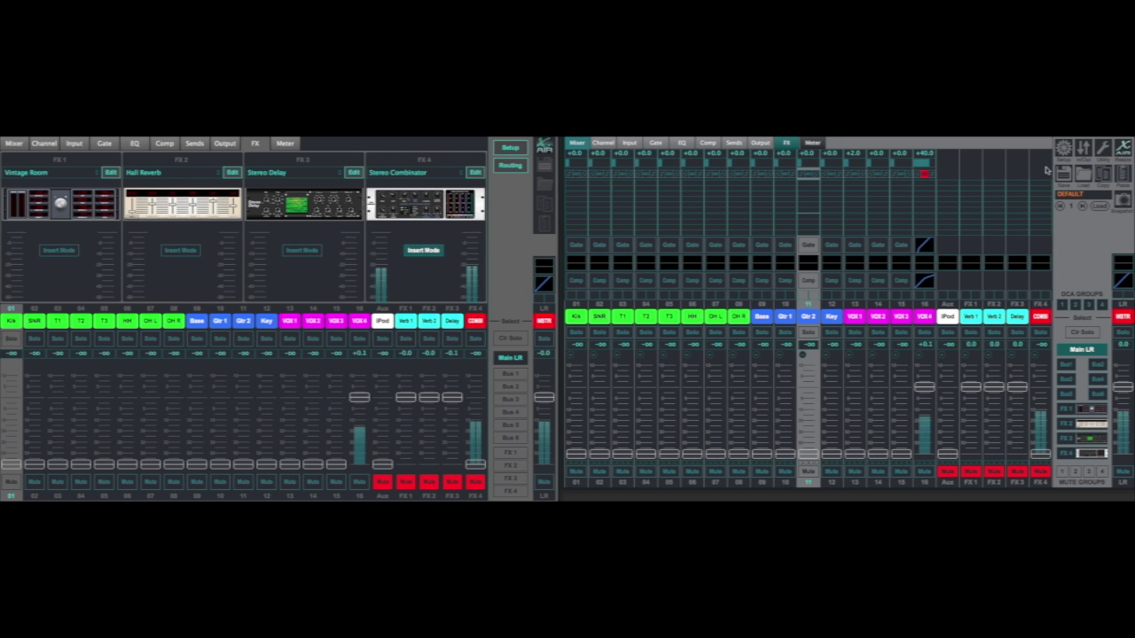
Open the Routing pages of both versions and examine the beta's Inputs and USB Outputs matrices.
left_click(509, 165)
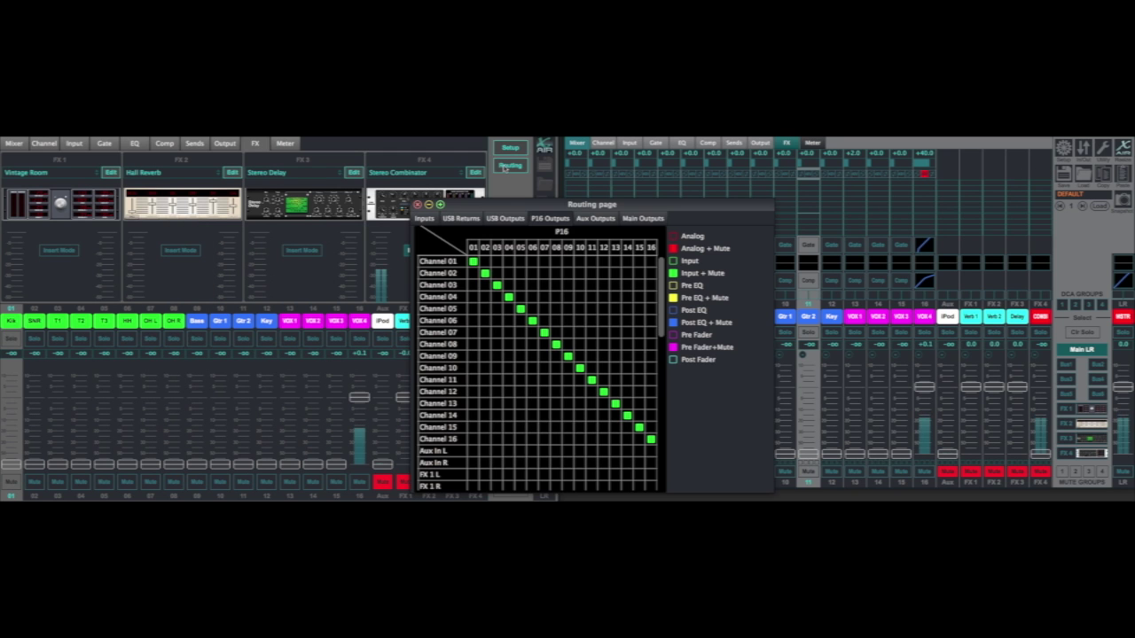
left_click(424, 219)
left_click_drag(496, 205, 237, 206)
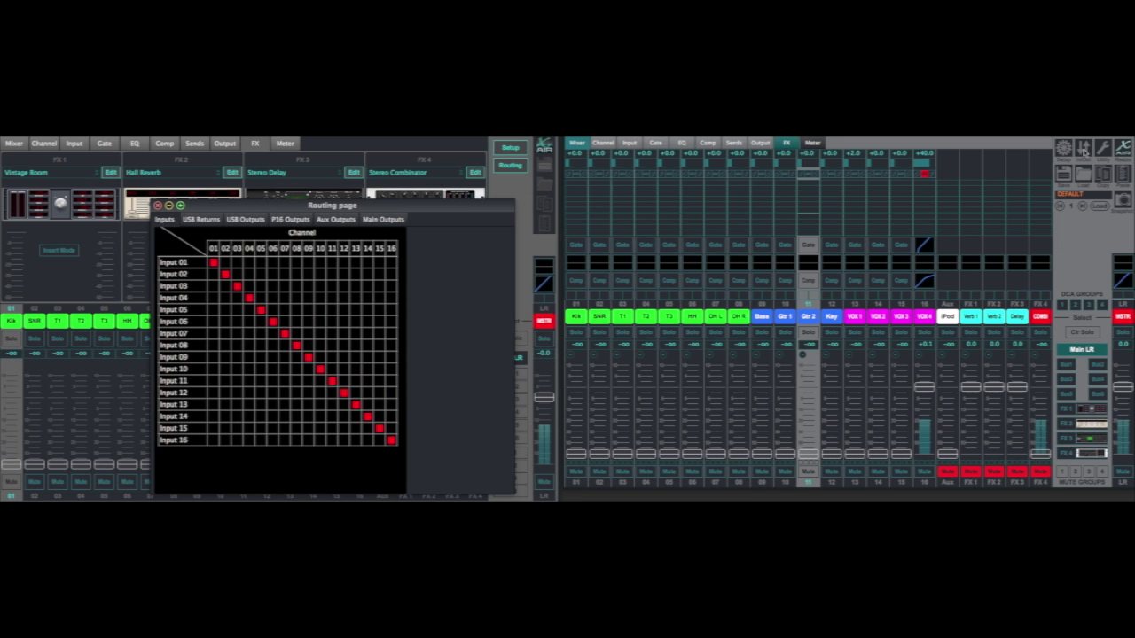
left_click(1089, 153)
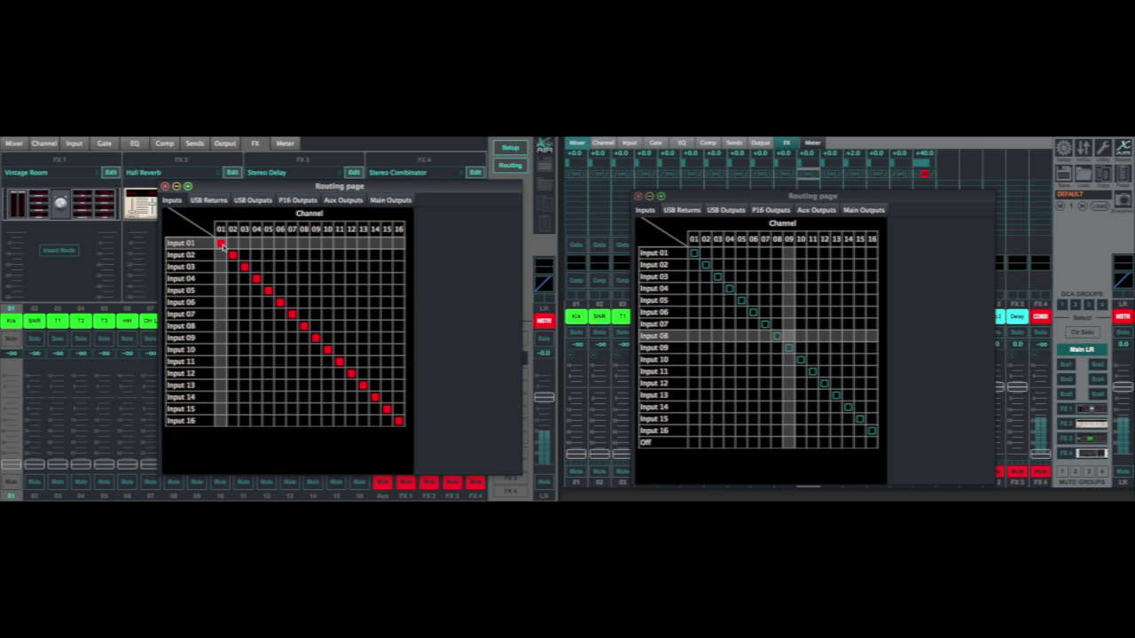
left_click(251, 202)
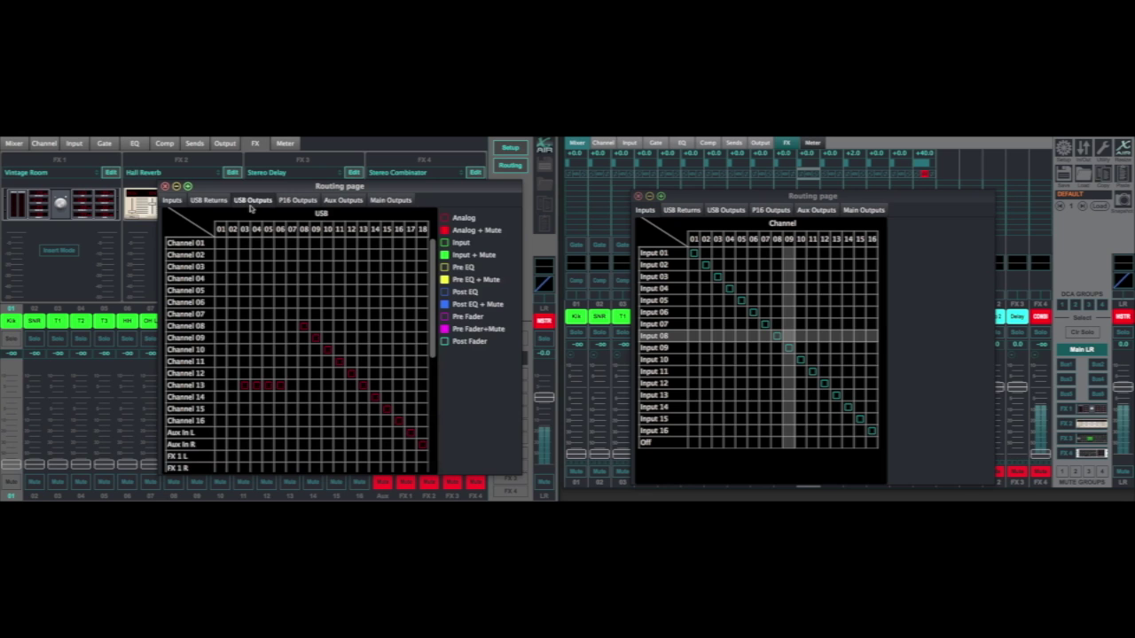
left_click(177, 203)
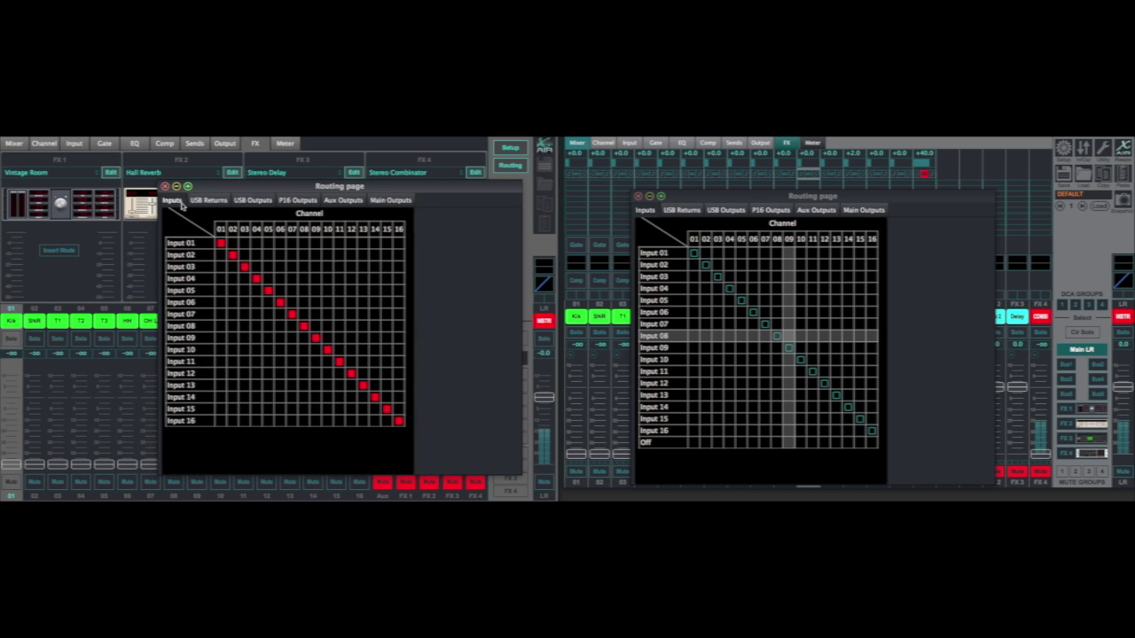
Examine version 1.0's Inputs, USB and P16 Outputs routing matrices and close the Routing pages.
left_click(769, 211)
left_click(725, 210)
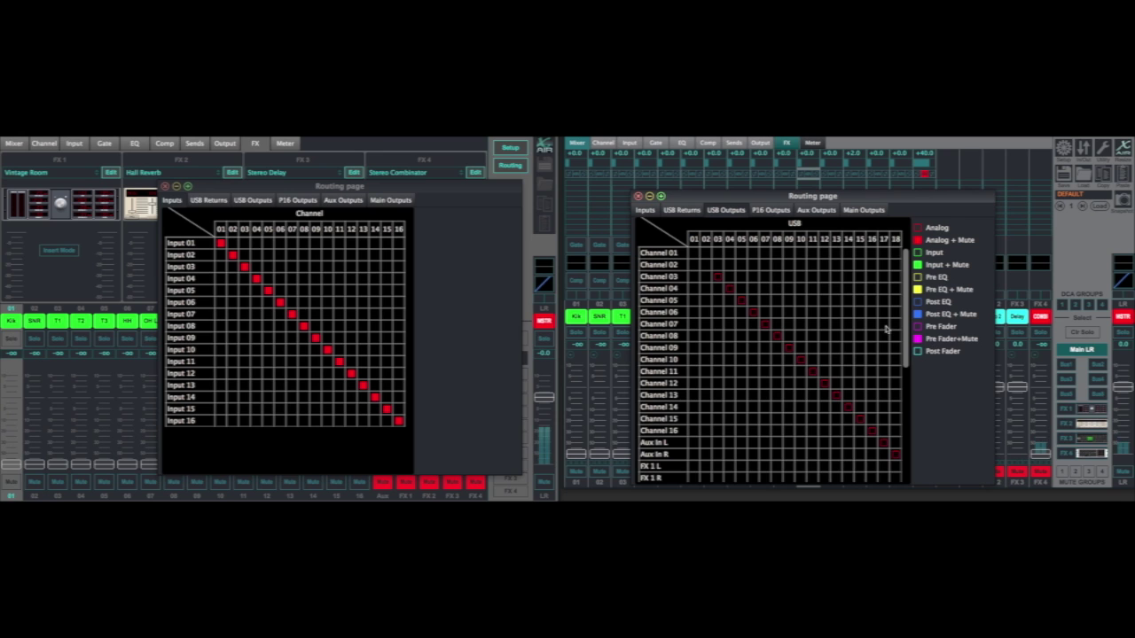
left_click(645, 210)
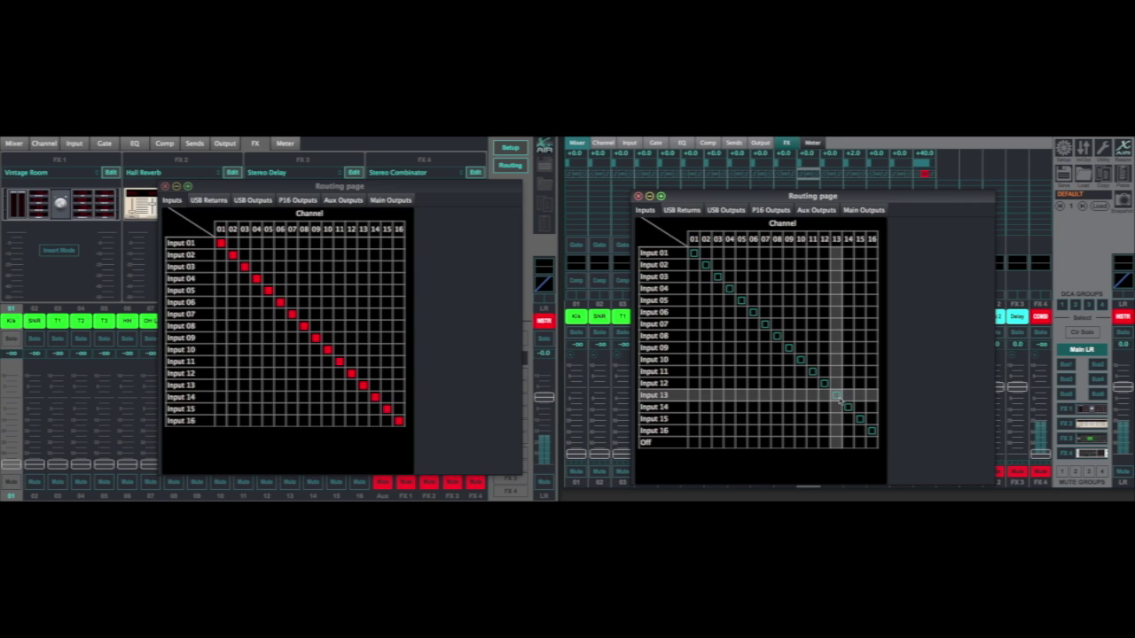
left_click(692, 211)
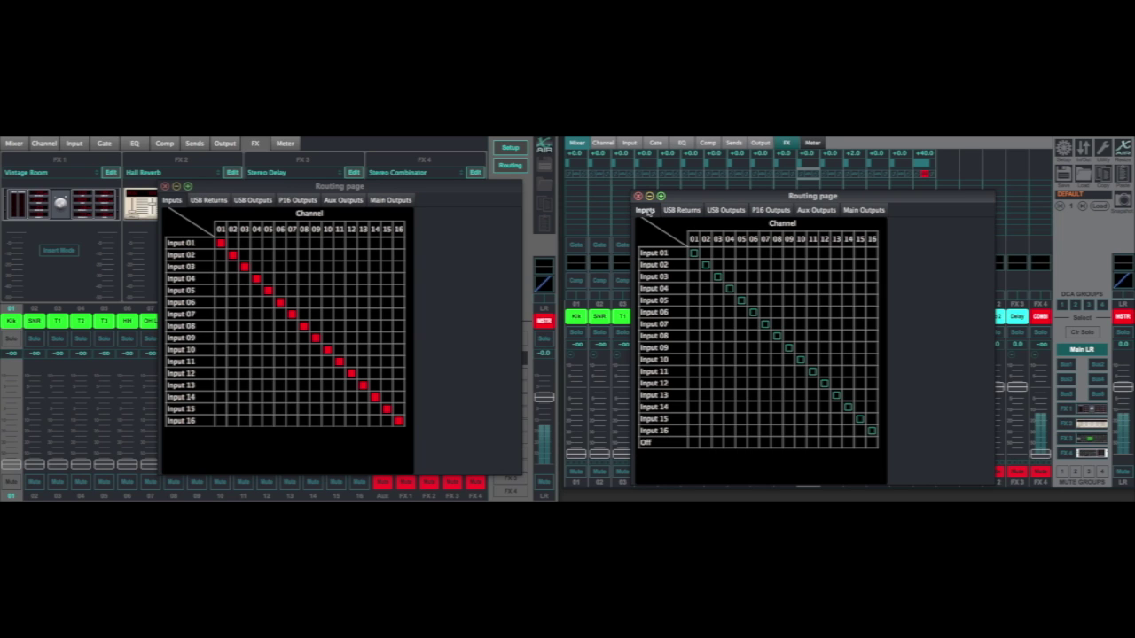
left_click(681, 210)
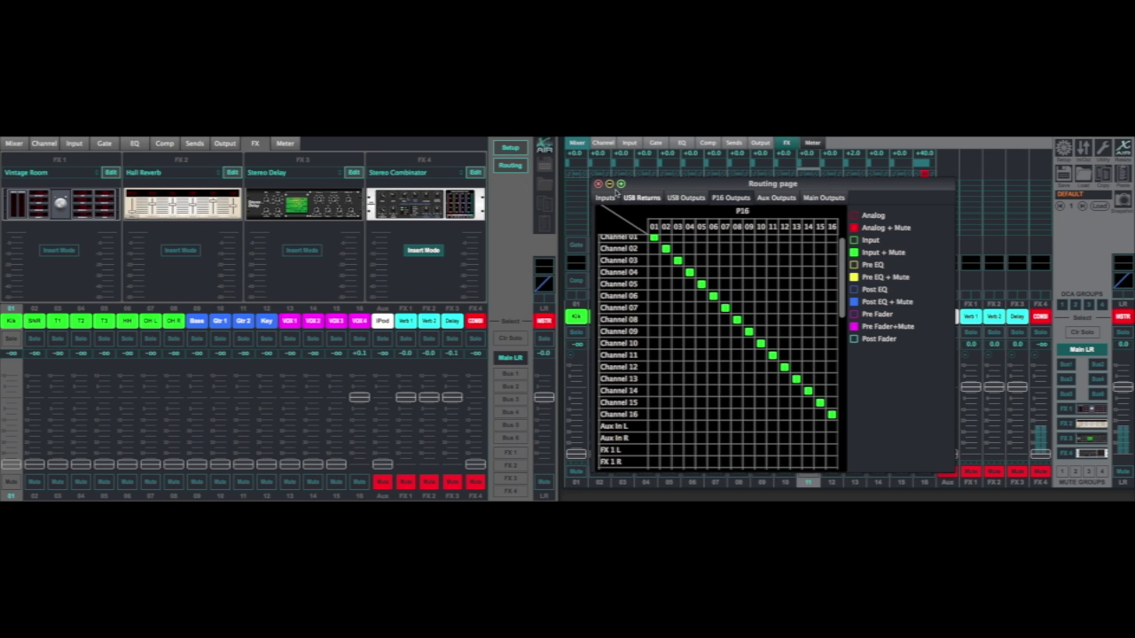
left_click(598, 184)
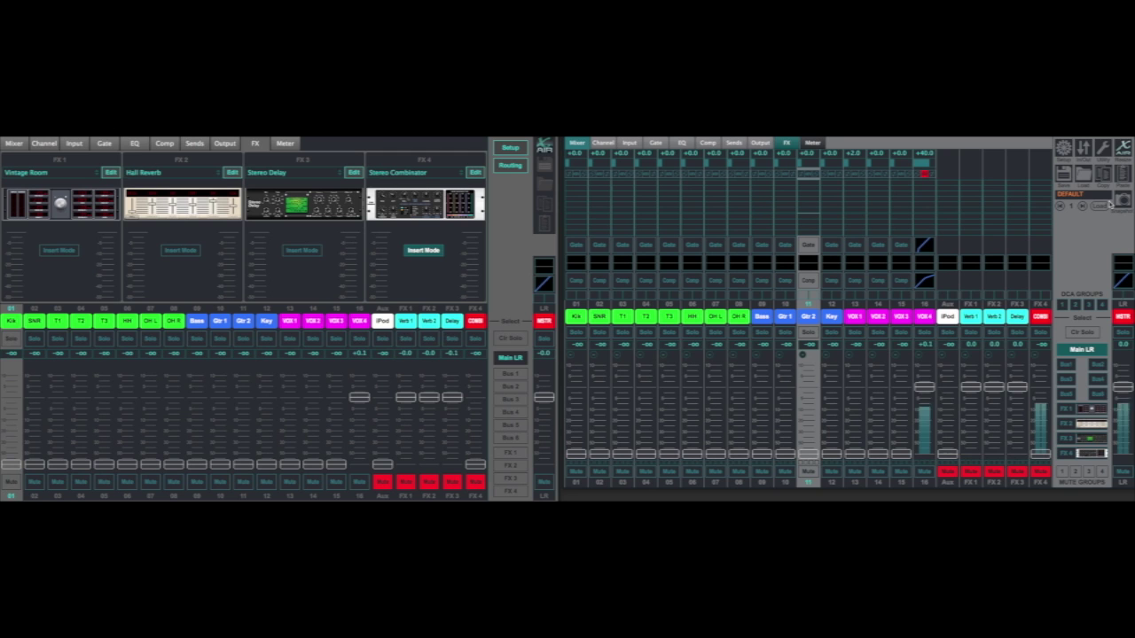
Raise the drum channel faders to about -23.7 (Kick), -6.0 (SNR), -9.5 (T1), -10.5 (T2), -13.9 (T3) and -6.1 (HH).
left_click_drag(576, 454, 600, 400)
left_click_drag(622, 455, 624, 407)
left_click_drag(645, 455, 645, 409)
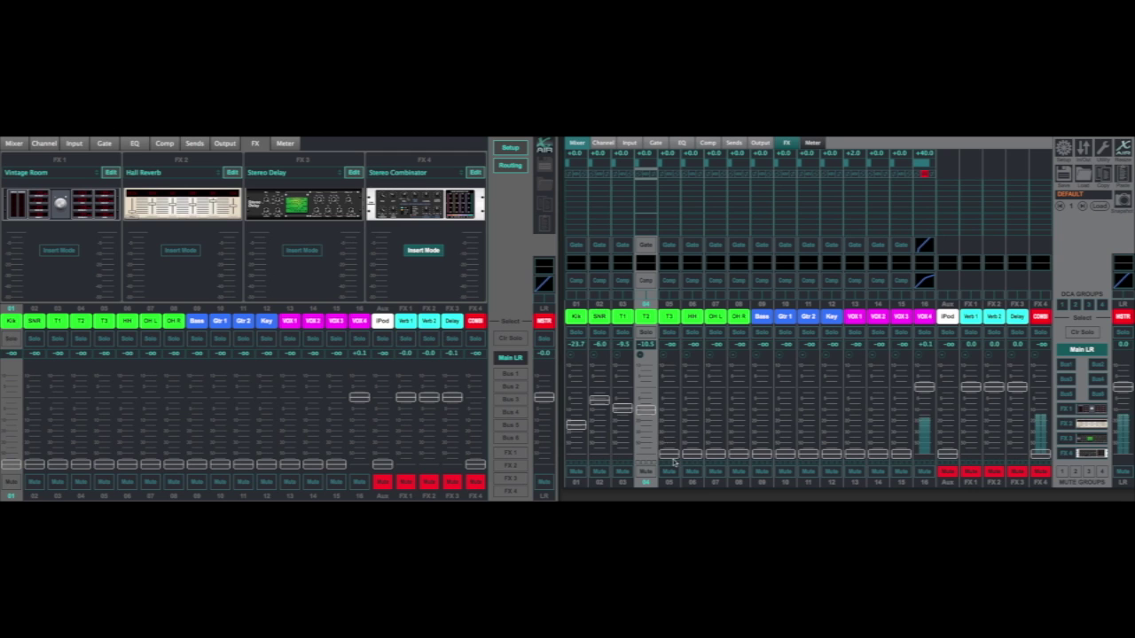
left_click_drag(672, 448, 670, 413)
left_click_drag(692, 454, 690, 399)
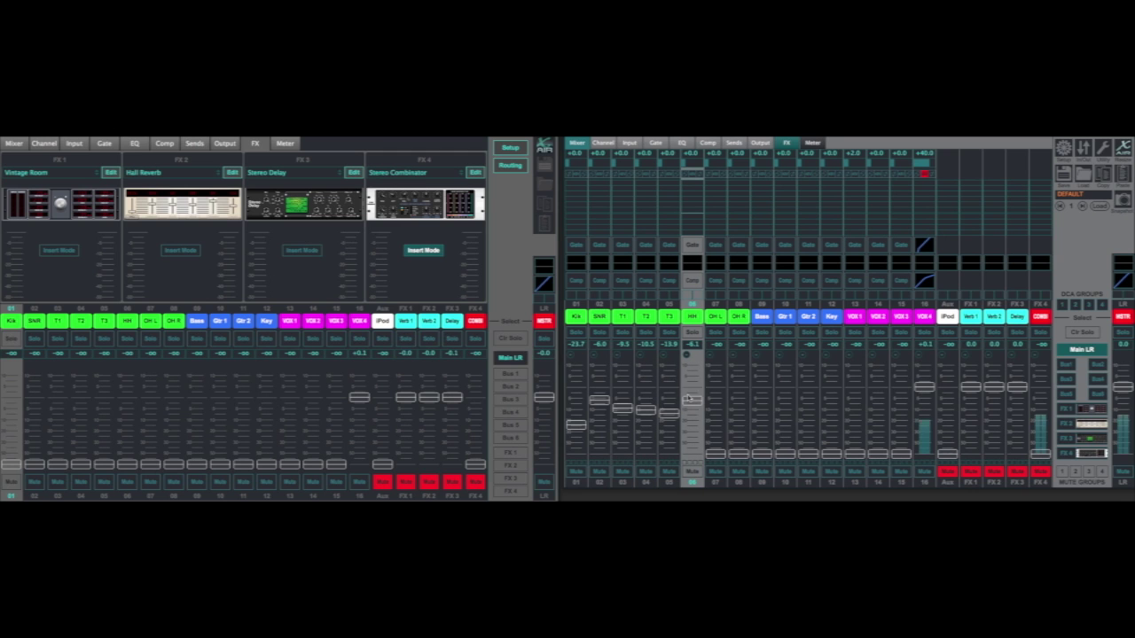
Save the current version 1.0 mixer settings as snapshot 2, named TEST, and close the Scenes control.
left_click(1122, 201)
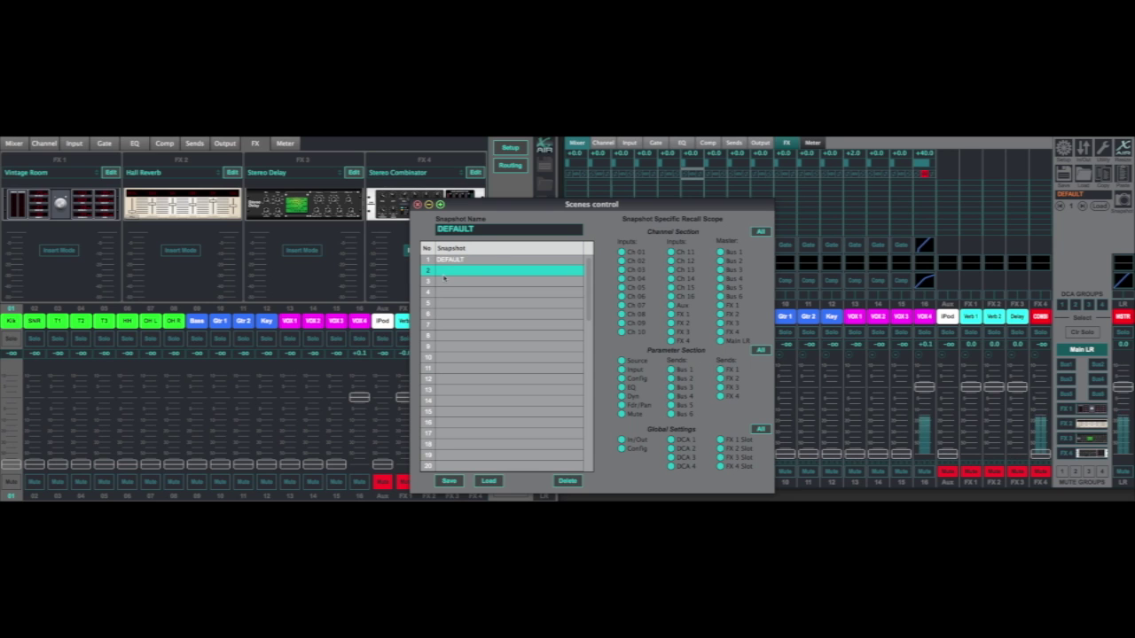
double_click(480, 229)
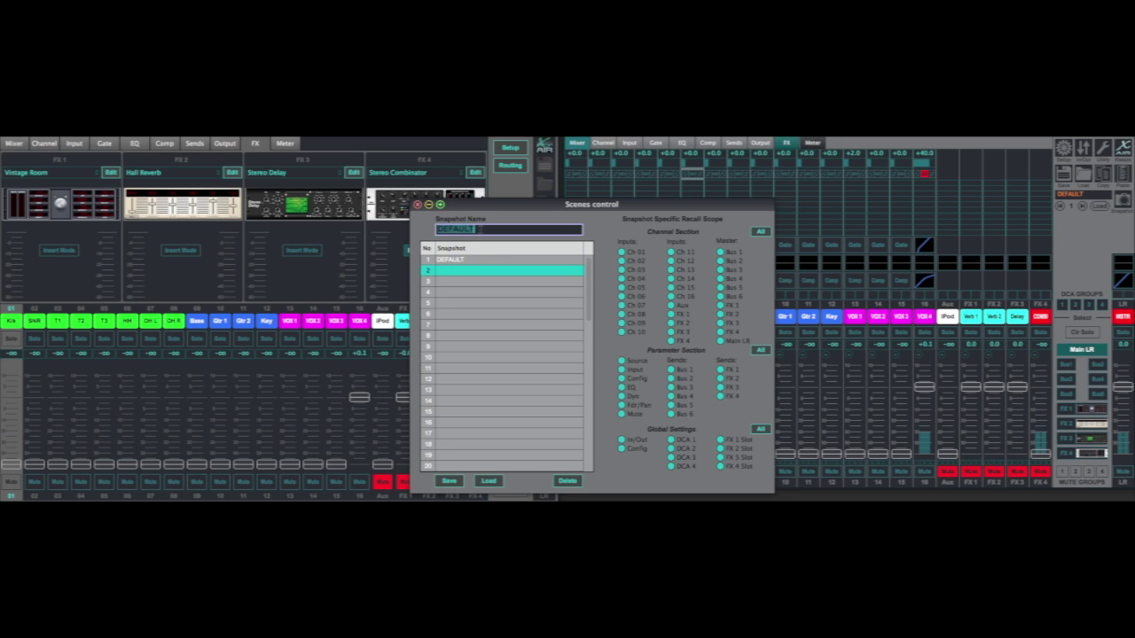
type("TEST")
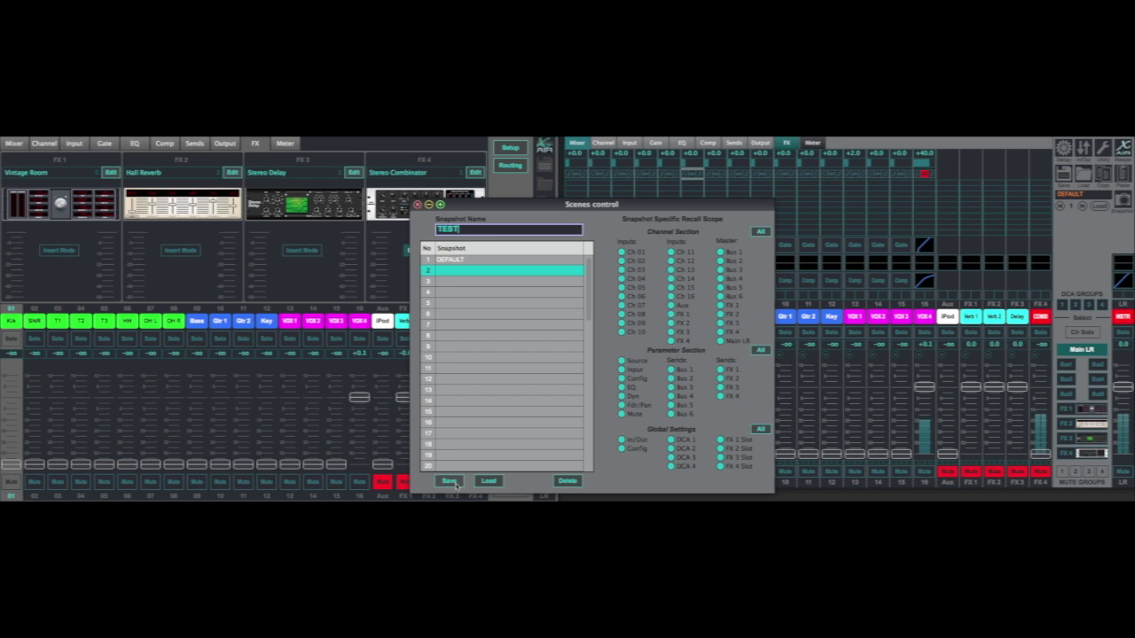
left_click(462, 483)
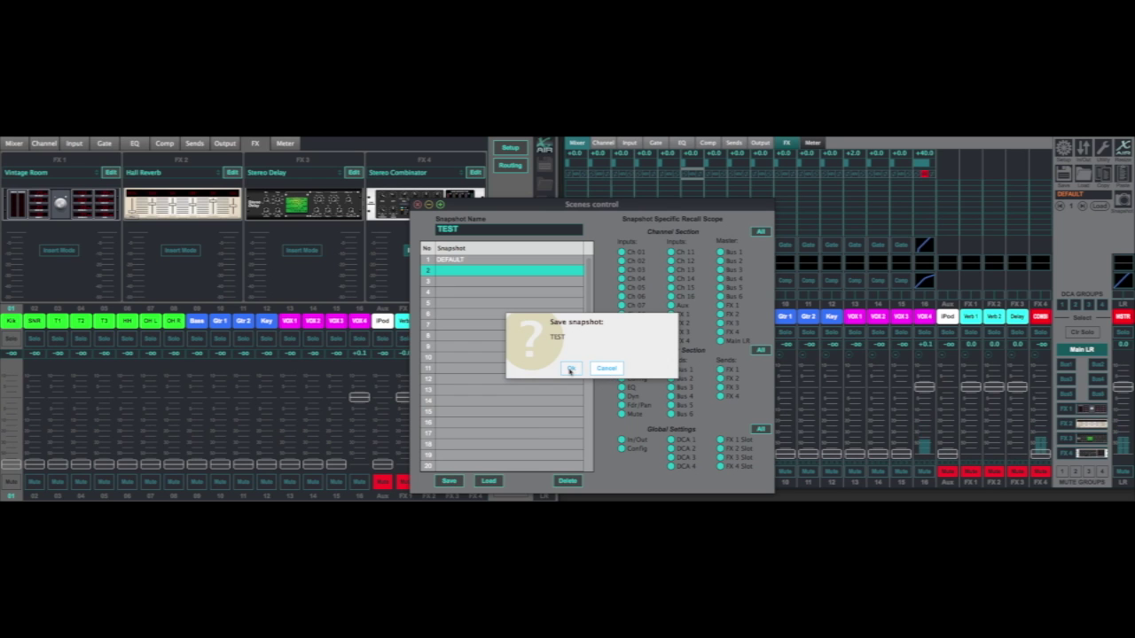
left_click(570, 370)
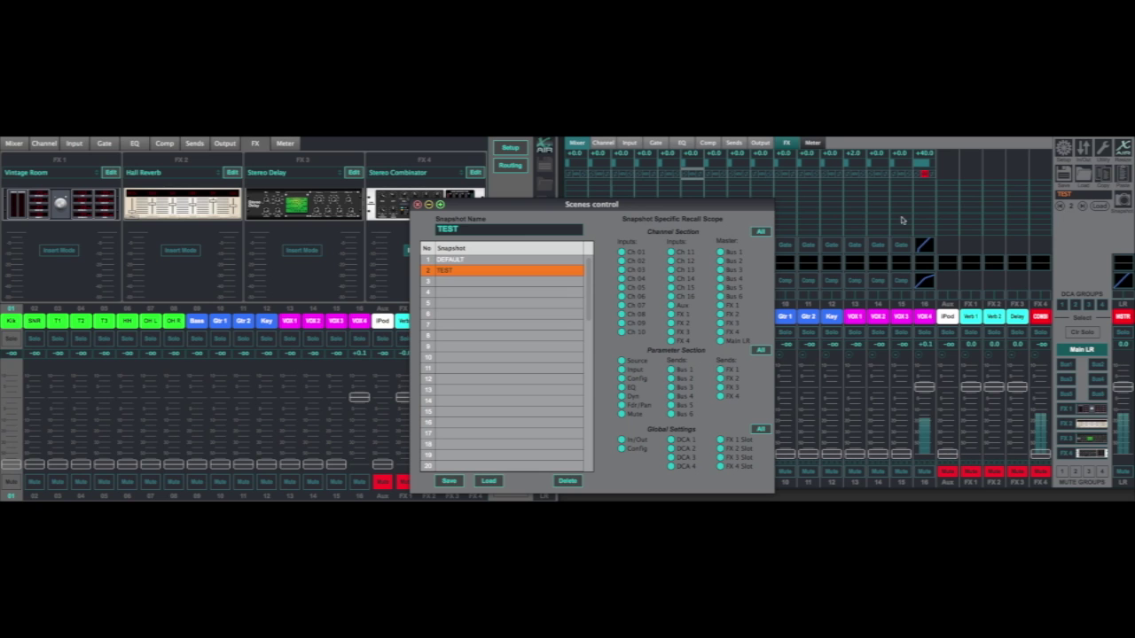
left_click(418, 205)
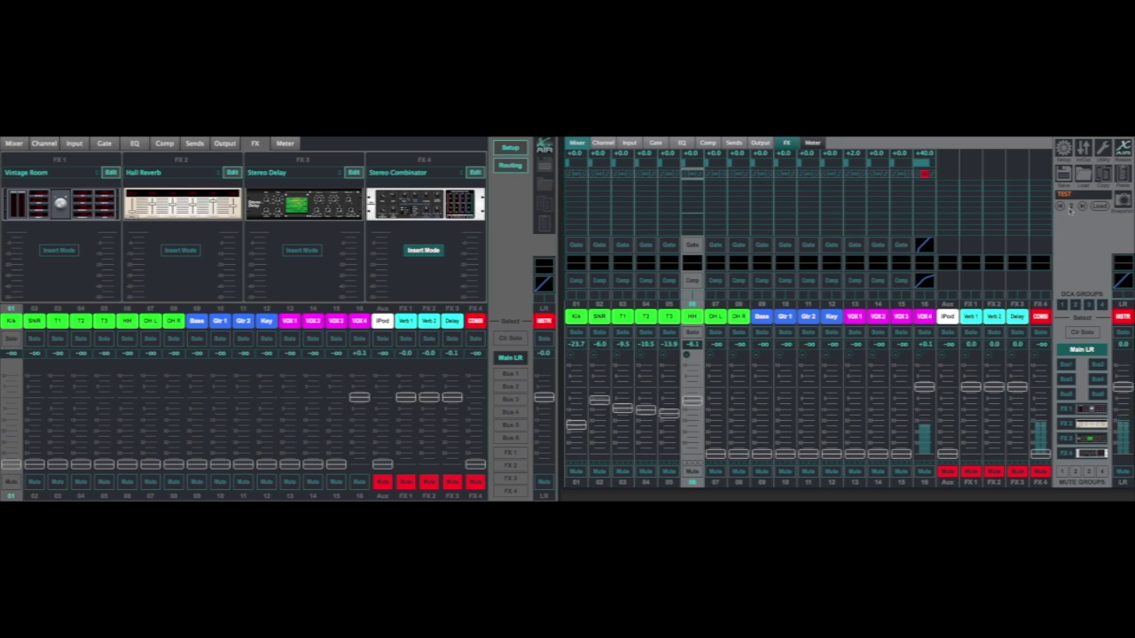
Load snapshot 1, DEFAULT, in version 1.0 and recall snapshot 2, TEST, again.
left_click(1059, 207)
left_click(1099, 207)
left_click(830, 329)
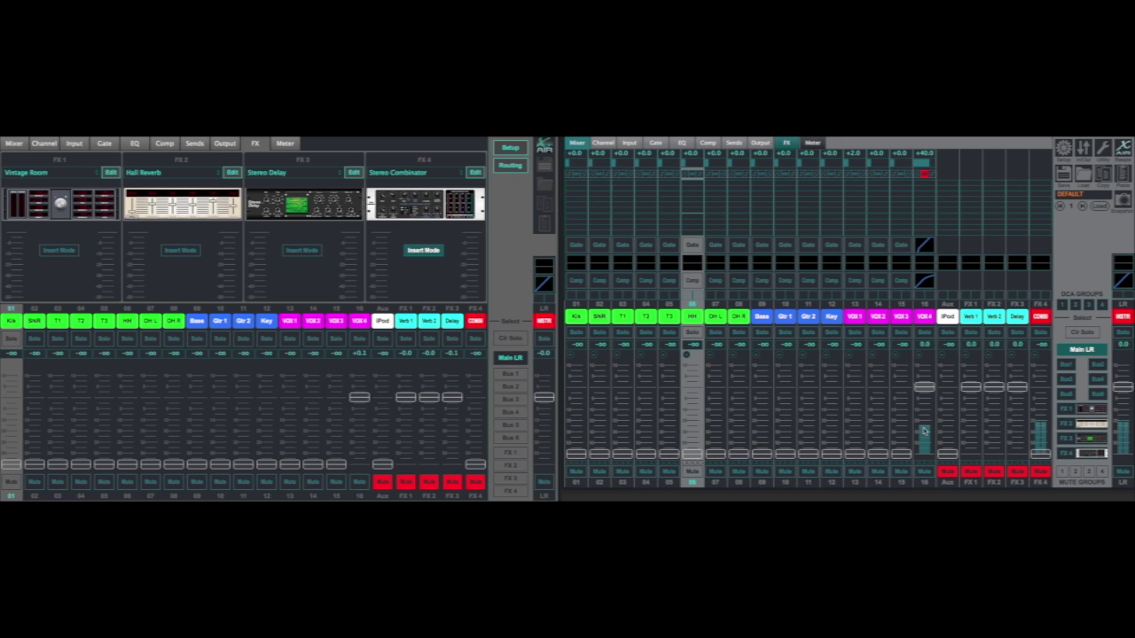
left_click(1083, 206)
left_click(1099, 206)
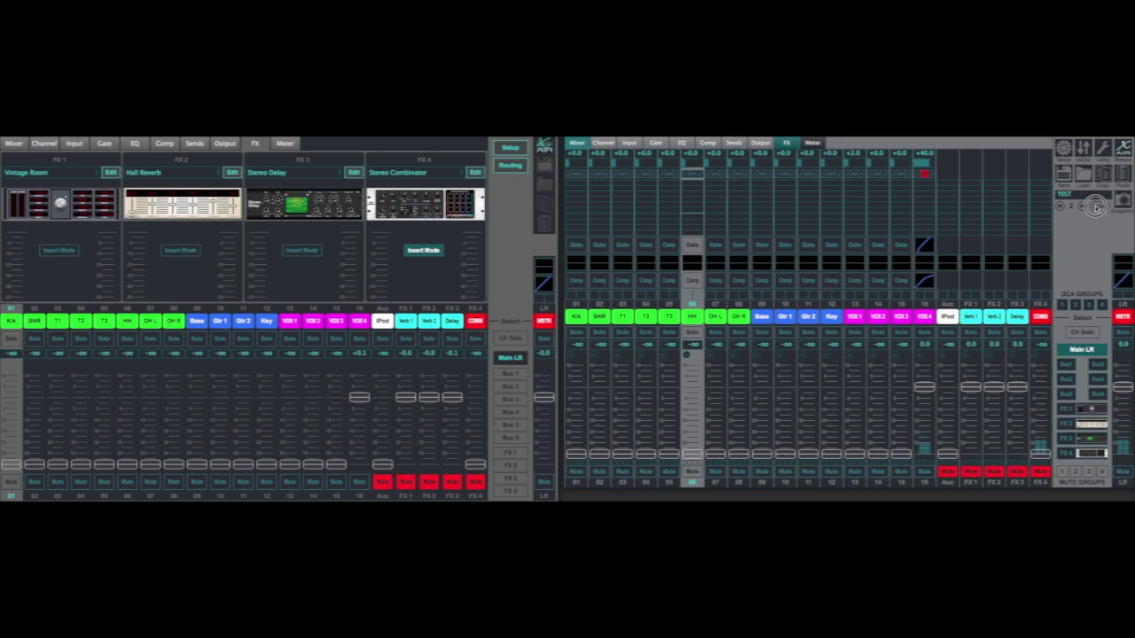
left_click(832, 329)
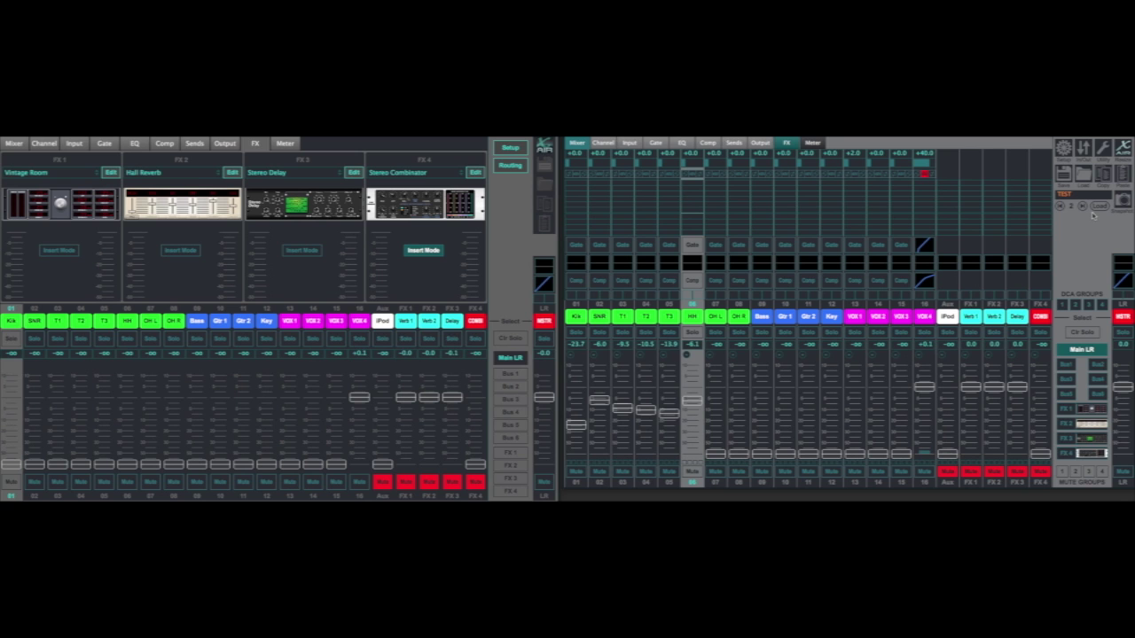
Exclude Ch 01, Ch 02 and Ch 03 from the snapshot recall scope, load the DEFAULT snapshot and close the Scenes control.
left_click(1123, 203)
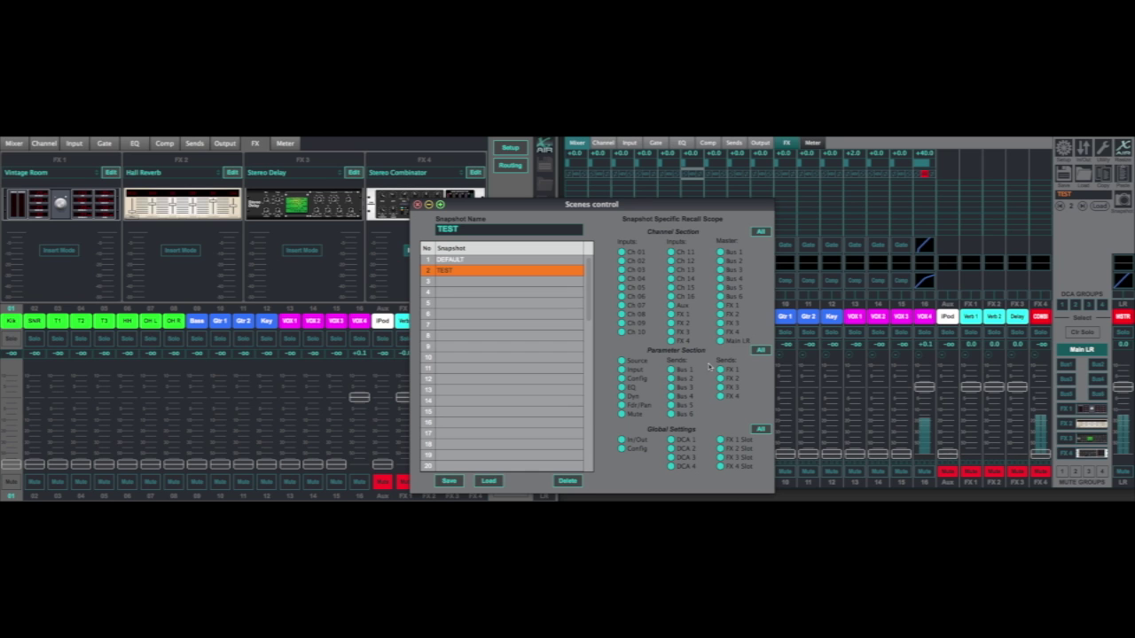
left_click(761, 232)
left_click(763, 234)
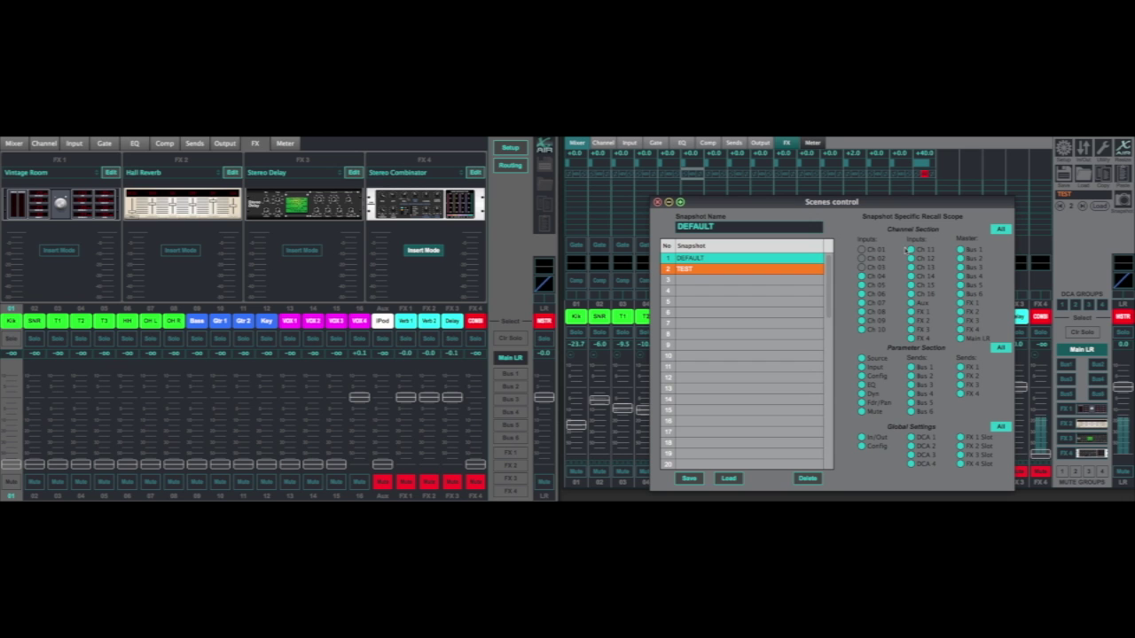
left_click(728, 478)
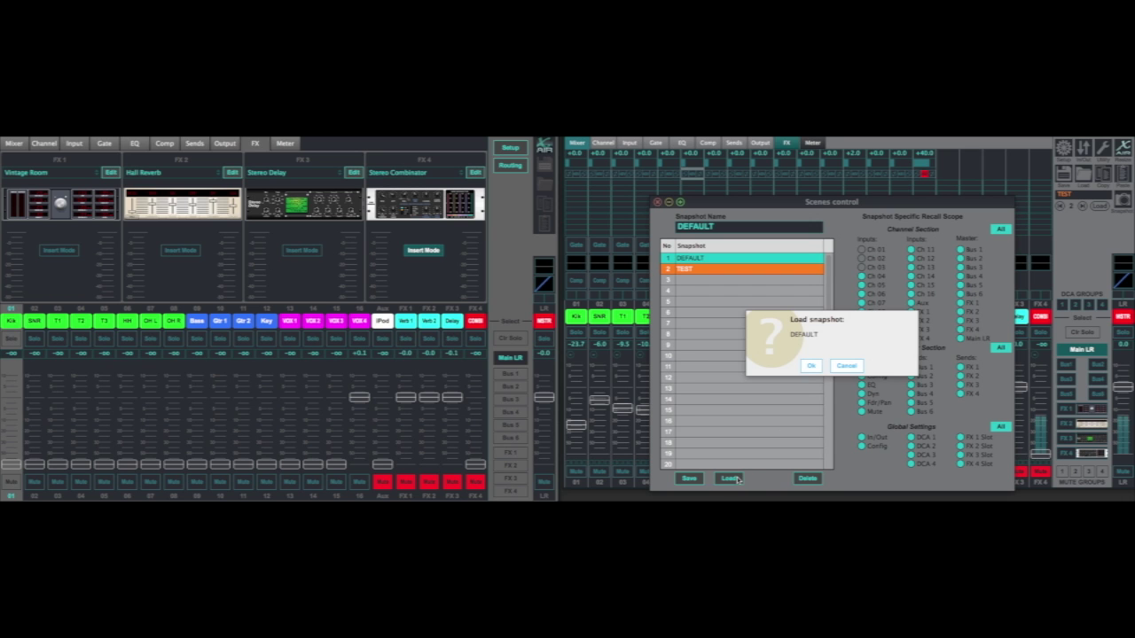
left_click(810, 367)
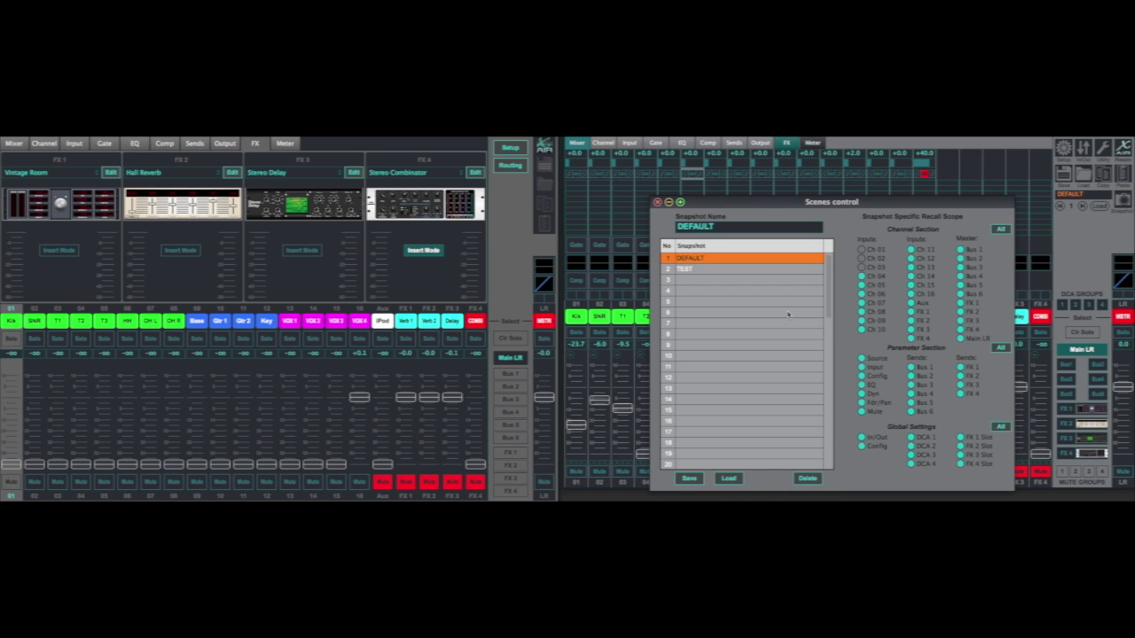
left_click(657, 203)
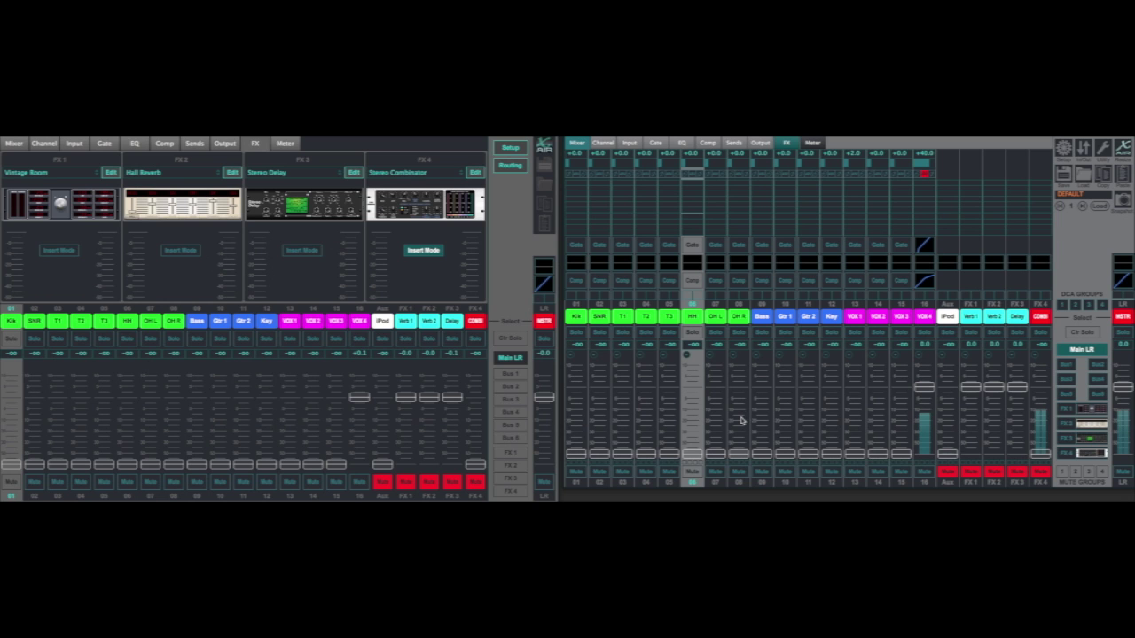
Show the beta's Mixer page, view VOX 3's input settings from version 1.0's channel overview and return to its Mixer page.
left_click(24, 144)
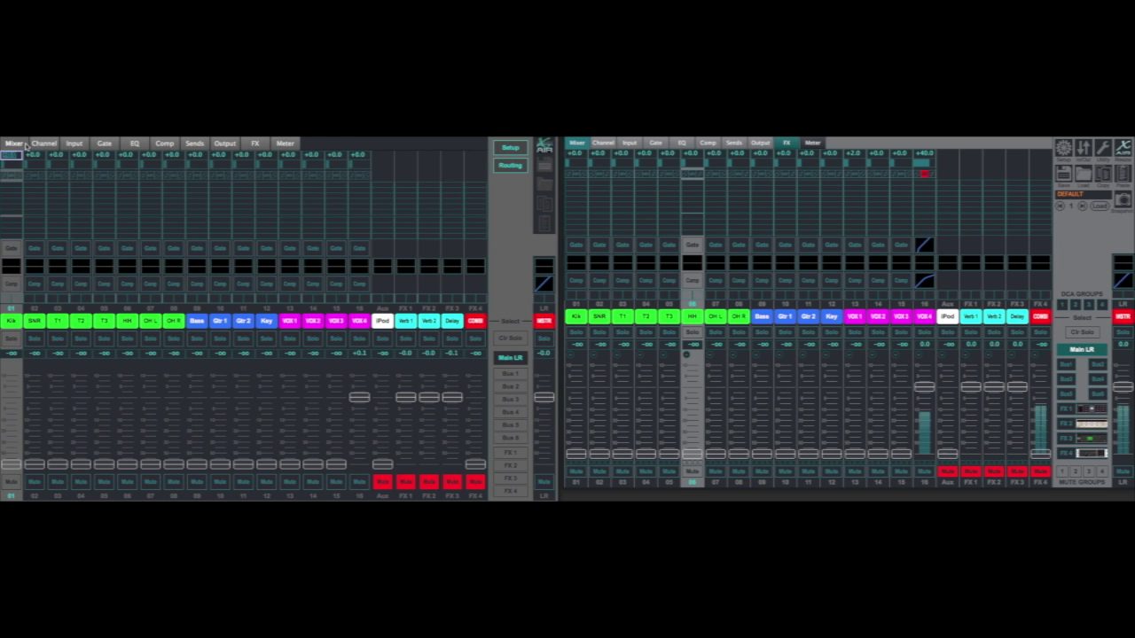
left_click(328, 176)
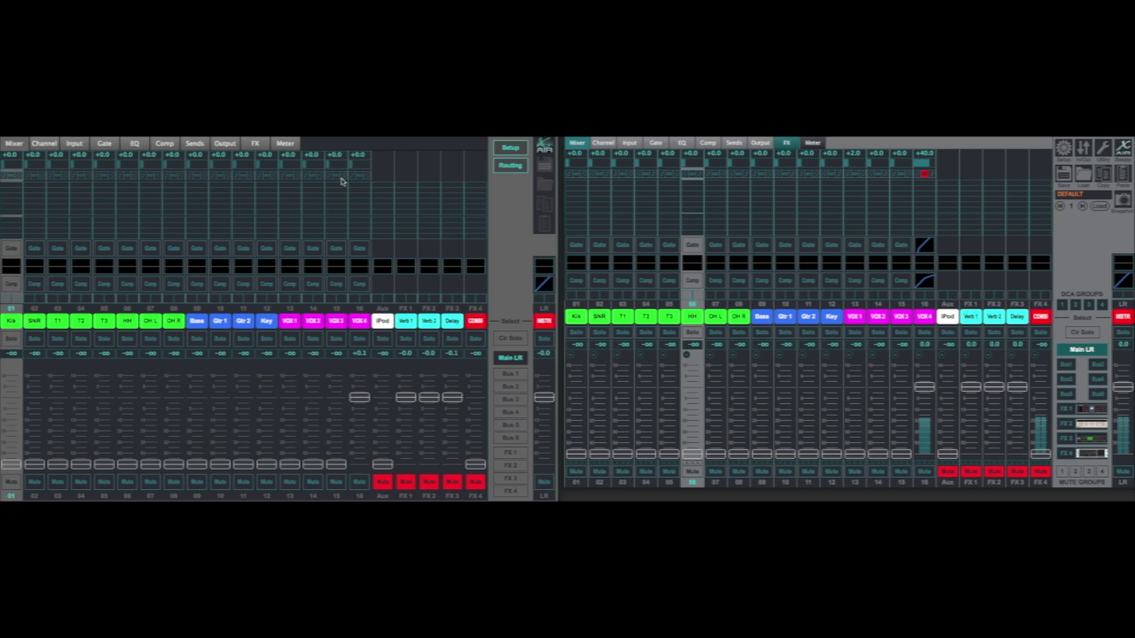
left_click(895, 178)
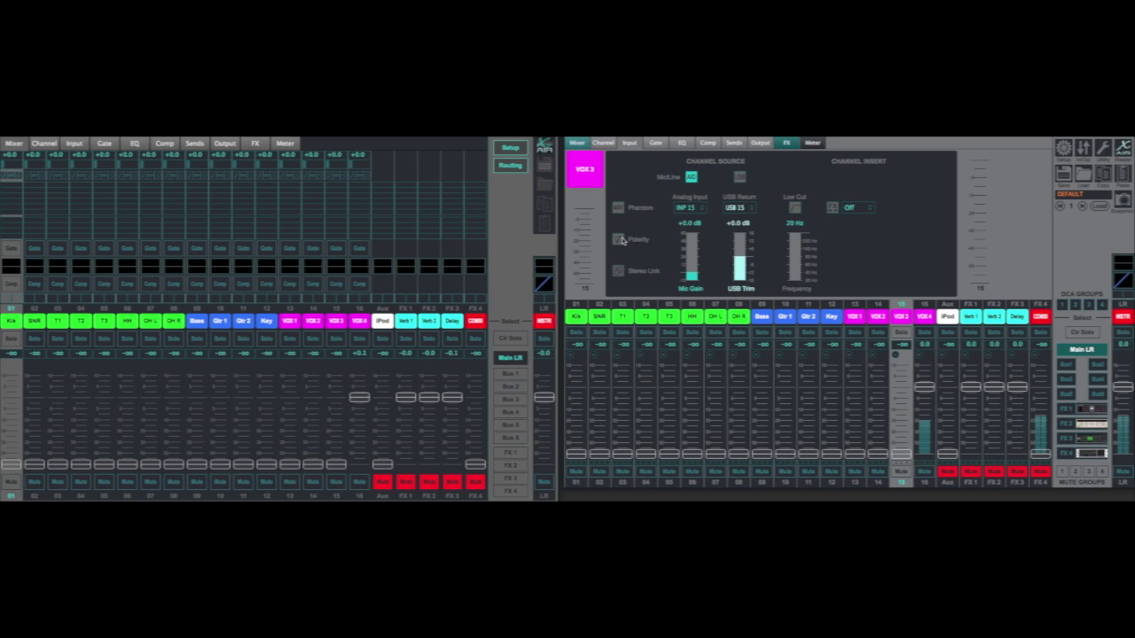
left_click(577, 144)
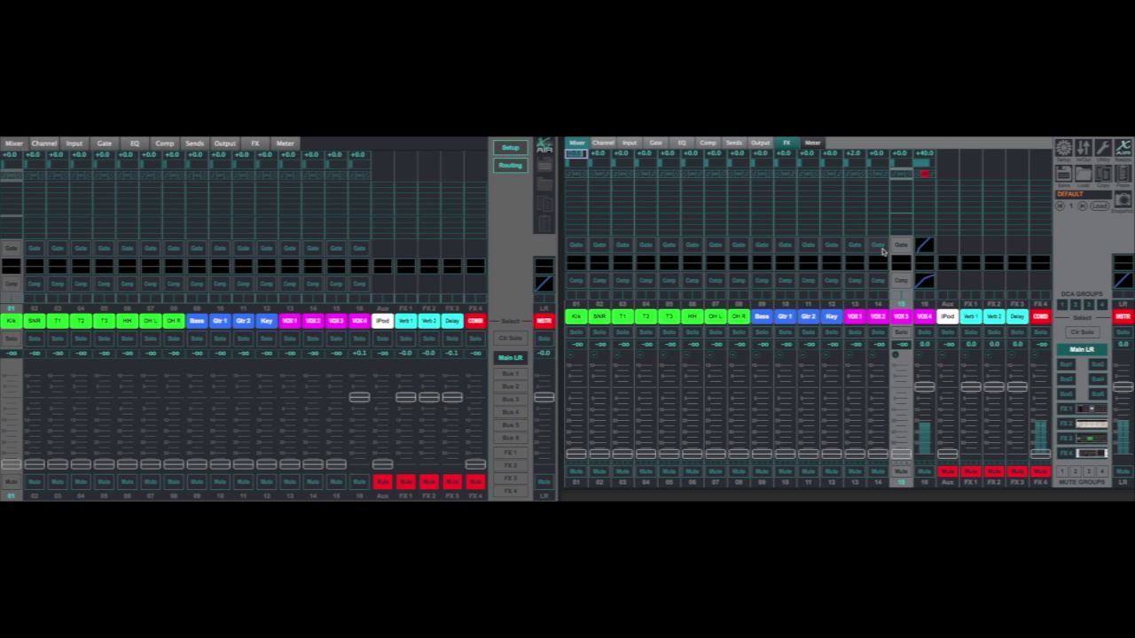
Toggle the beta's VOX 3 gate on and off, view VOX 2's gate settings in version 1.0 and return to its Mixer page.
left_click(337, 251)
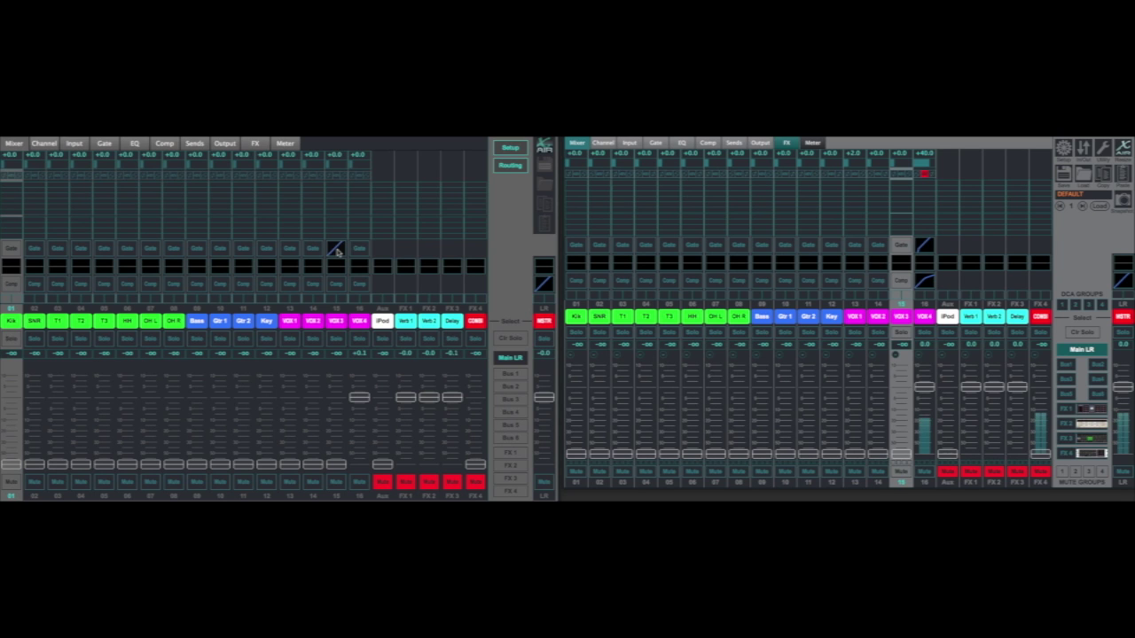
left_click(337, 251)
left_click(879, 247)
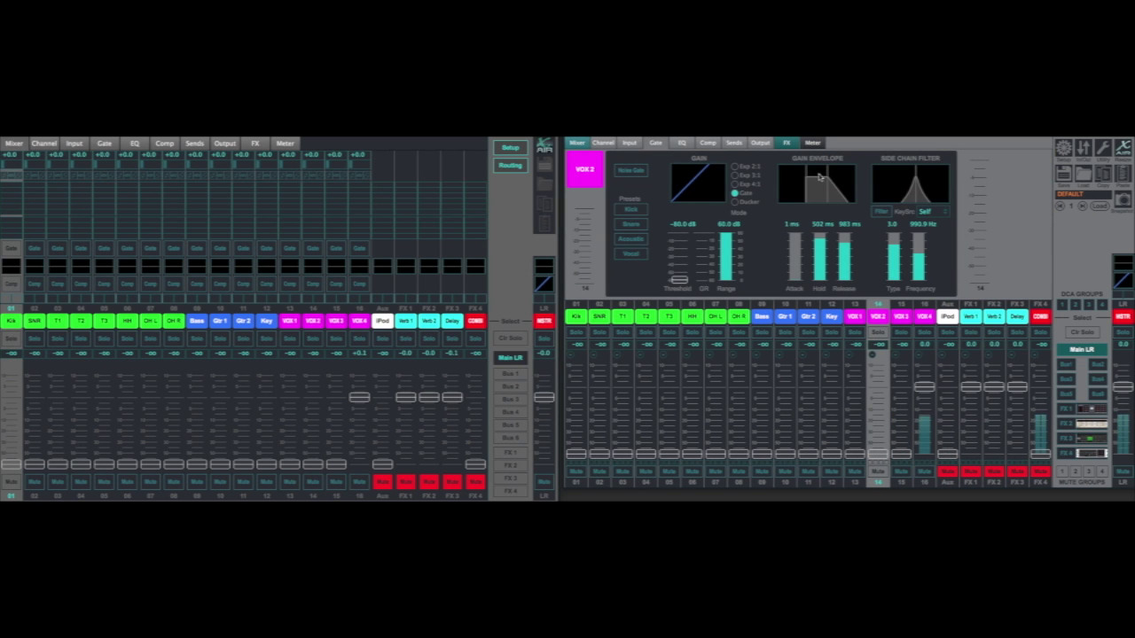
left_click(603, 142)
left_click(576, 143)
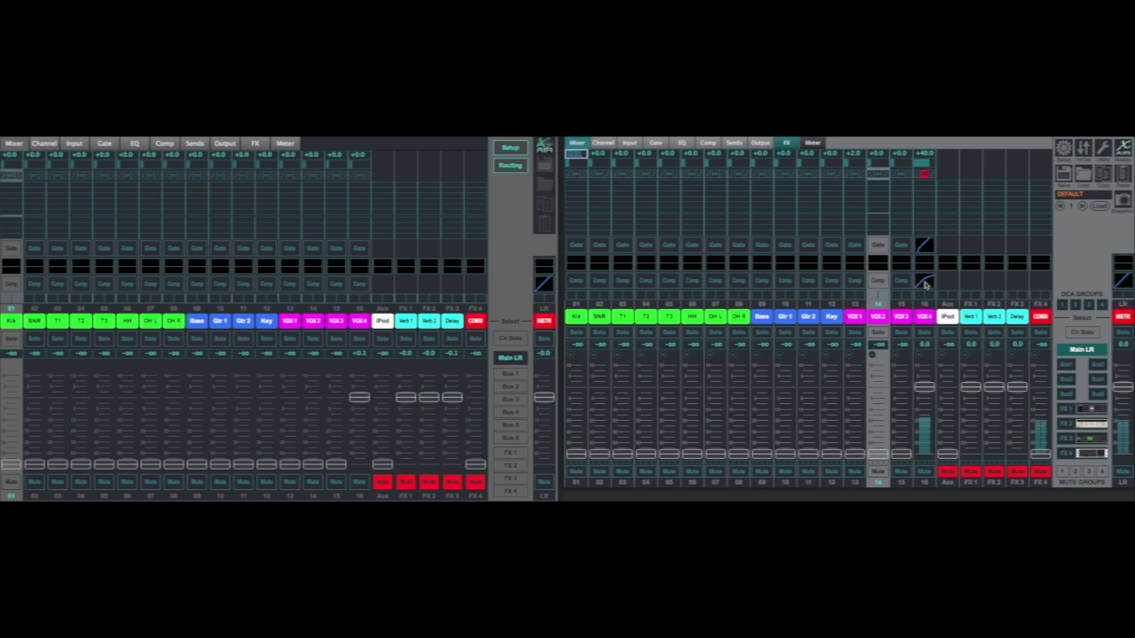
View VOX 4's compressor and gate settings in version 1.0, toggling the Noise Gate off and on, and return to the Mixer page.
left_click(924, 282)
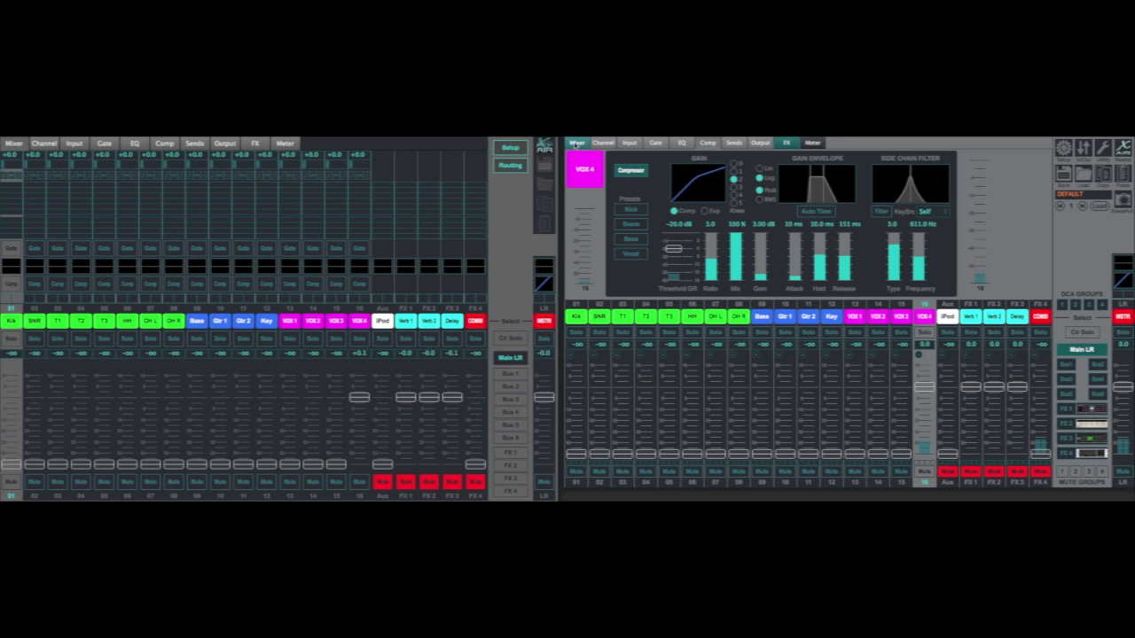
left_click(630, 172)
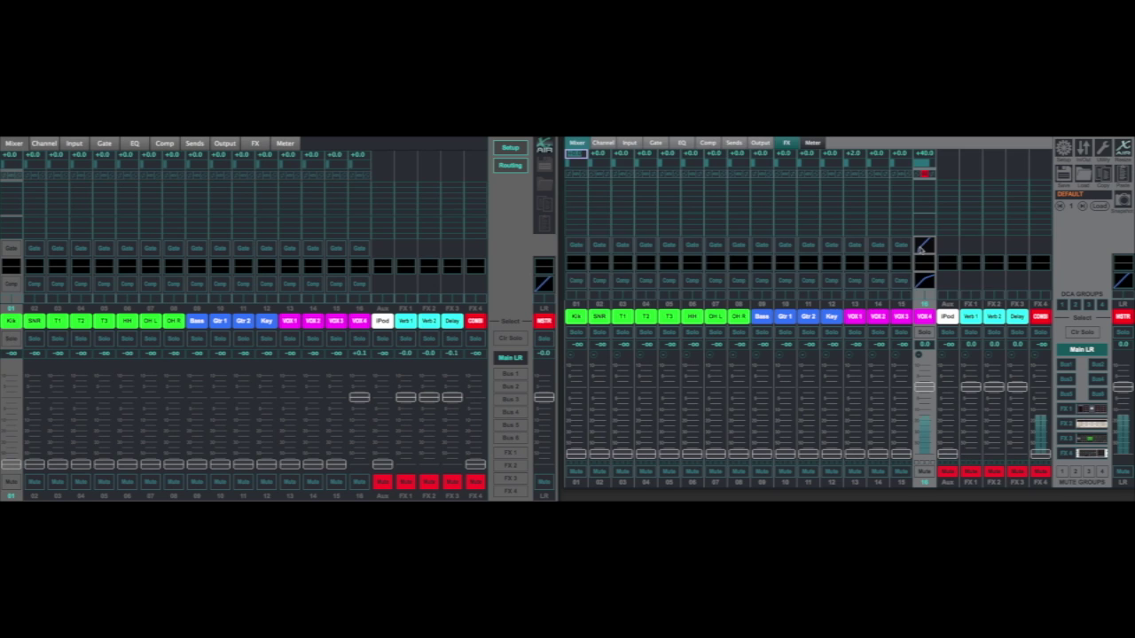
left_click(924, 250)
left_click(639, 172)
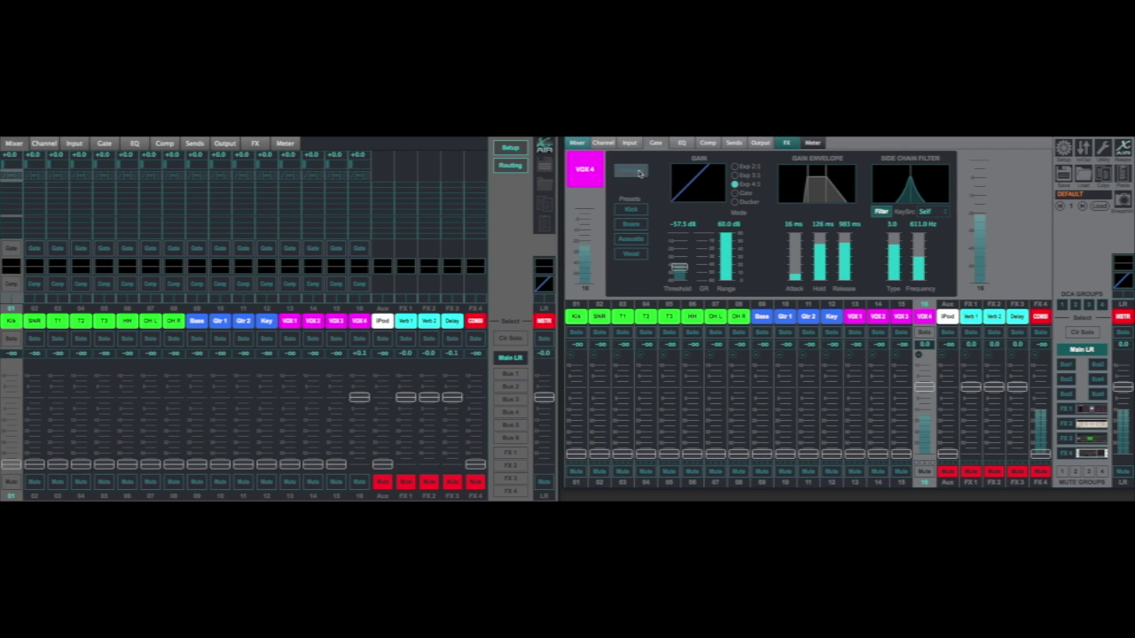
left_click(639, 172)
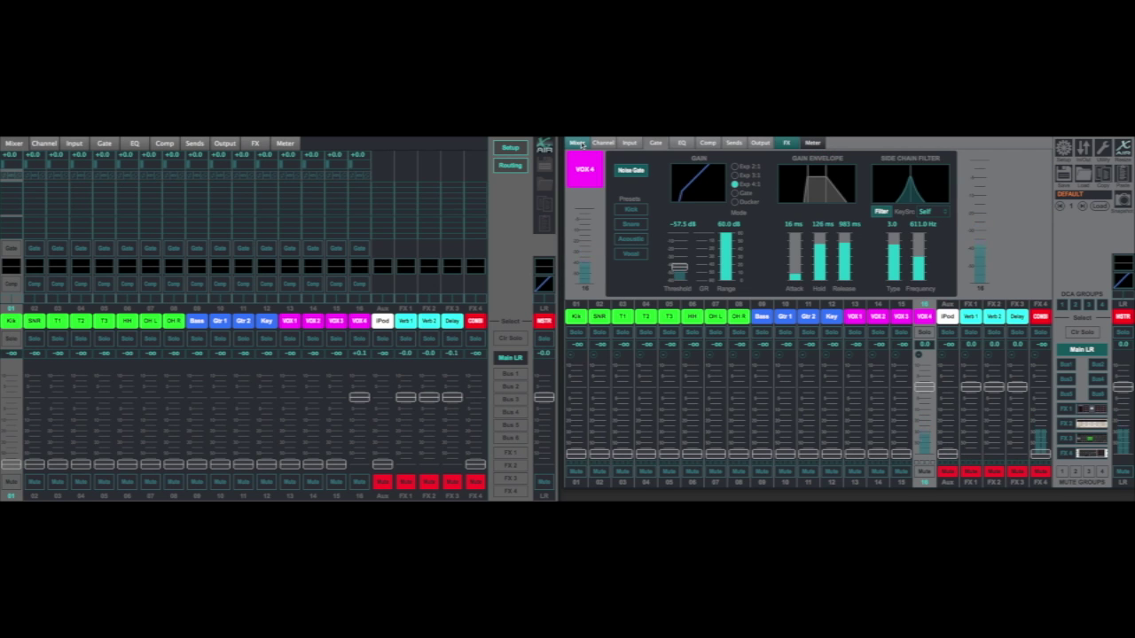
left_click(577, 143)
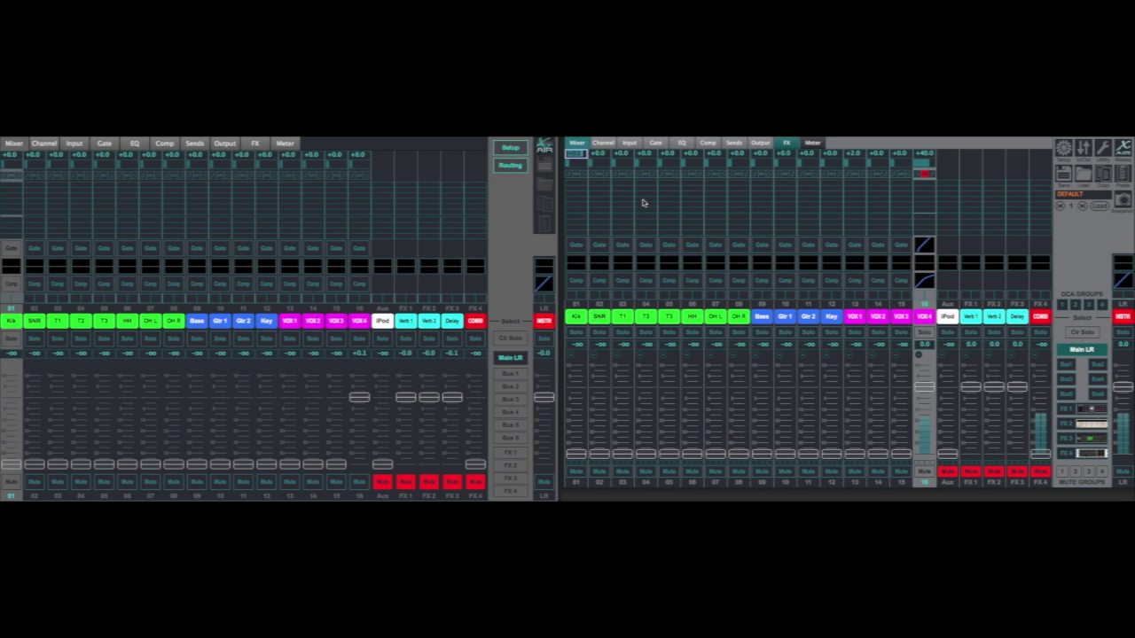
Open the Output pages of both versions and compare their main output and group assignment sections.
left_click(761, 143)
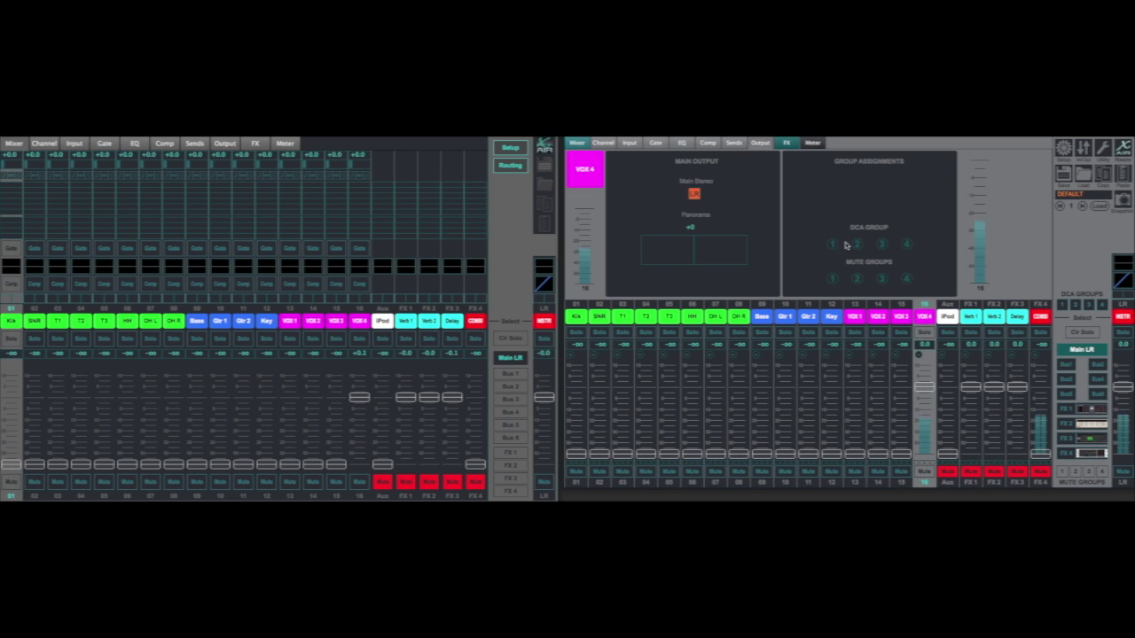
left_click(224, 144)
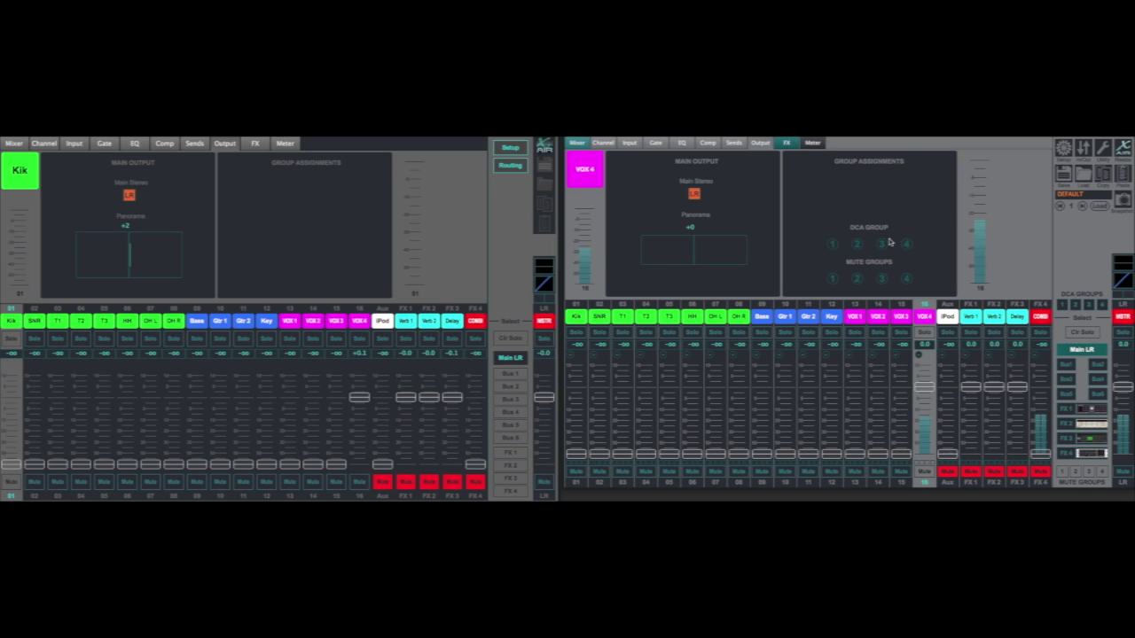
Assign VOX 1 to VOX 4 to mute group 1 and FX 1 to FX 3 to group 4, toggle group 1 and activate group 4.
left_click(1064, 291)
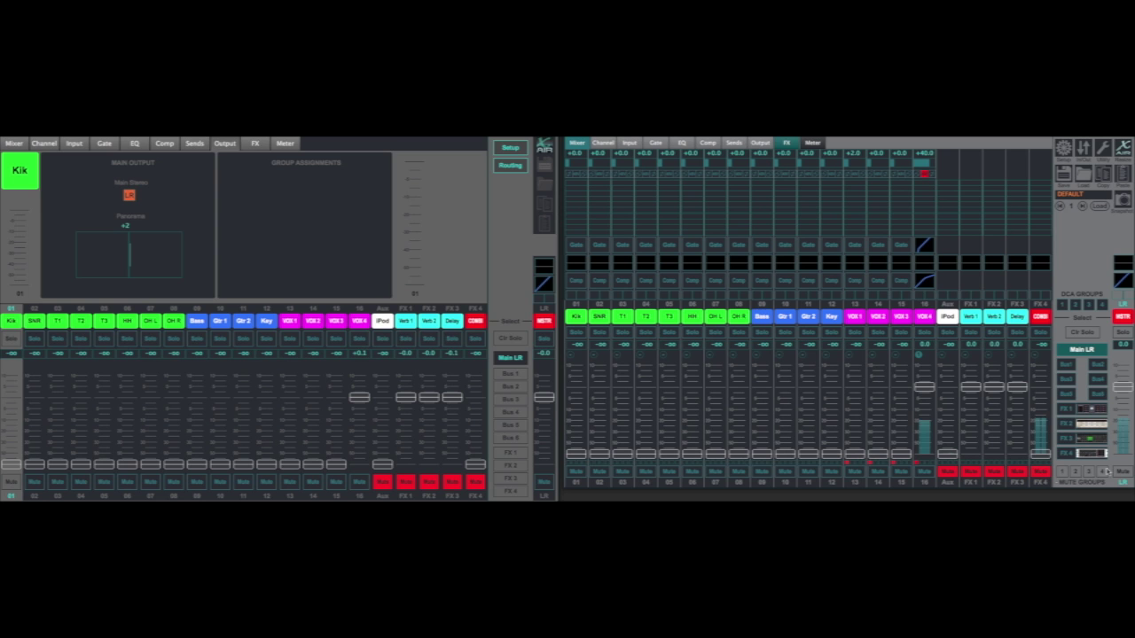
left_click(1064, 475)
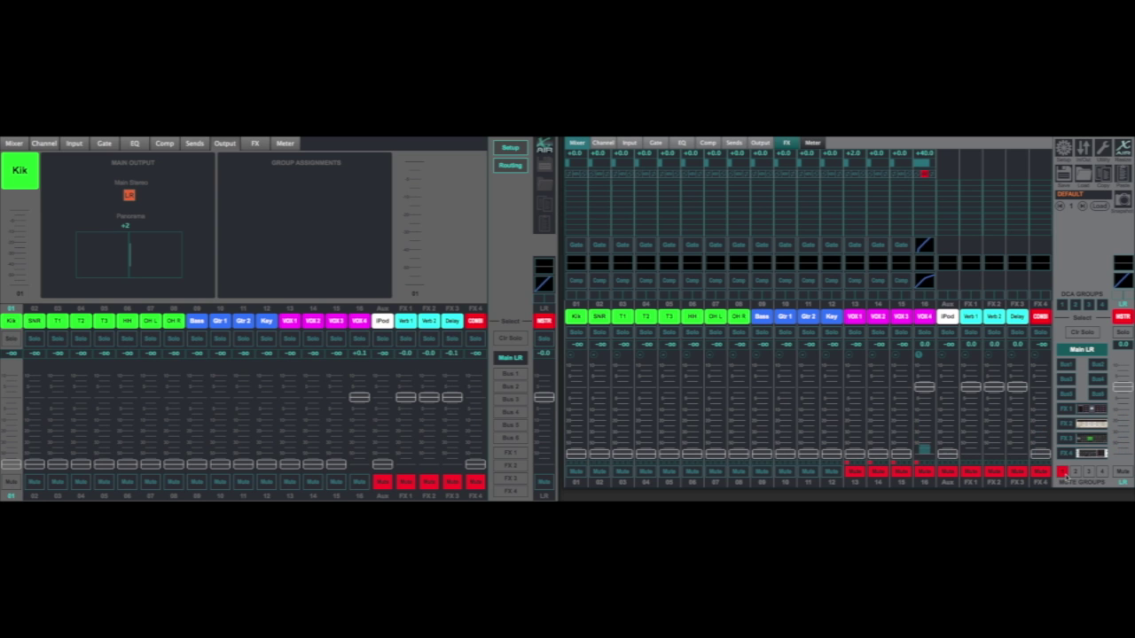
left_click(1065, 473)
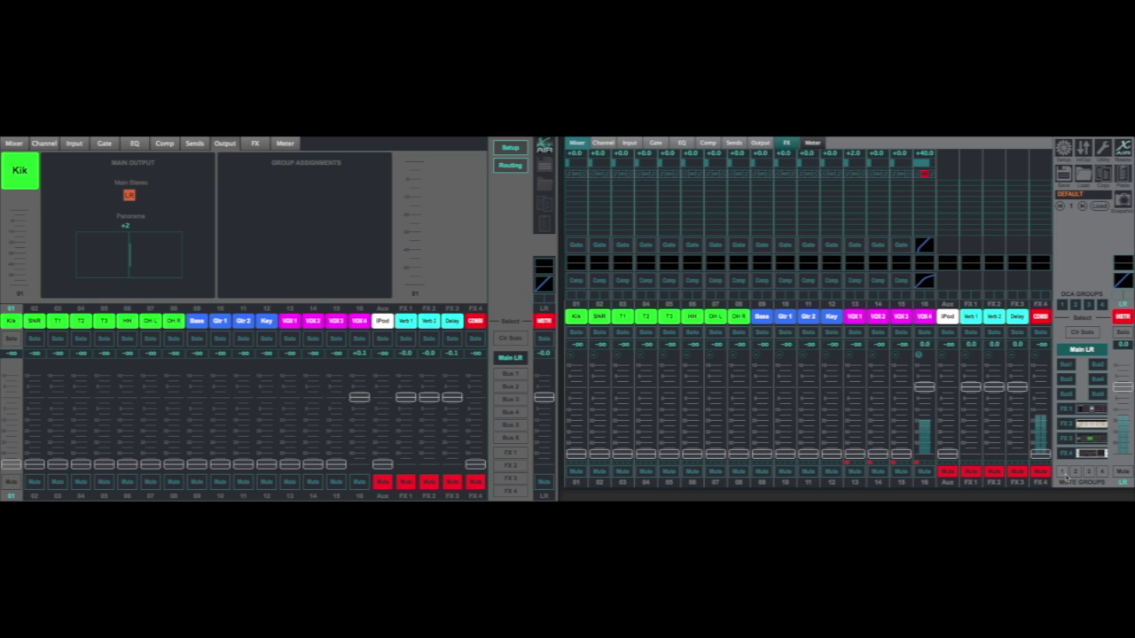
left_click(1065, 474)
left_click(1064, 475)
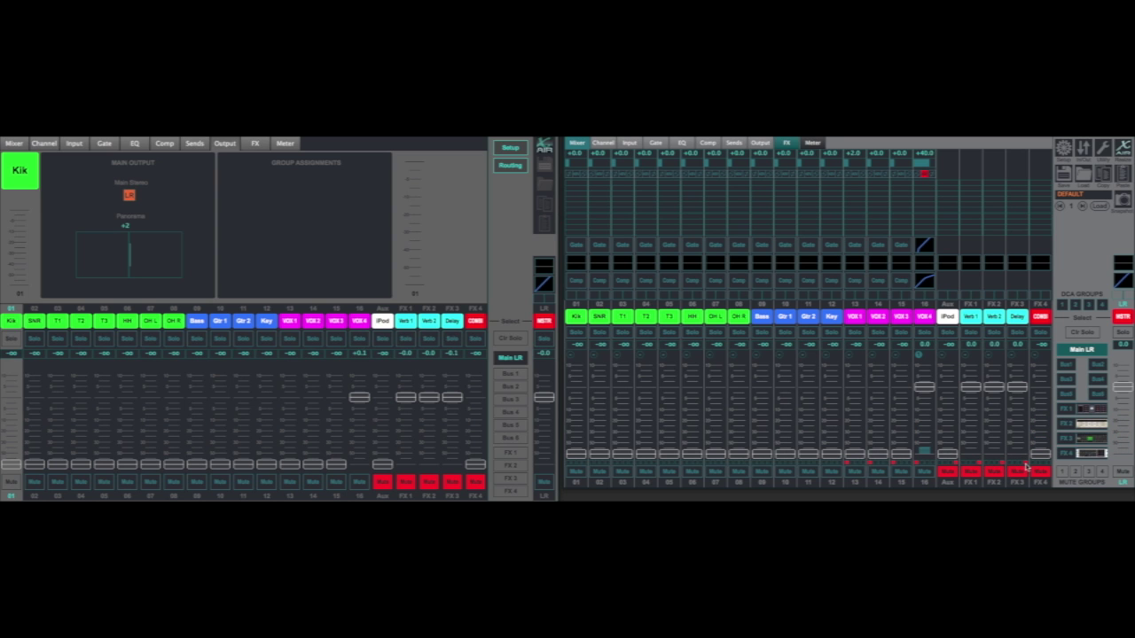
left_click(1102, 473)
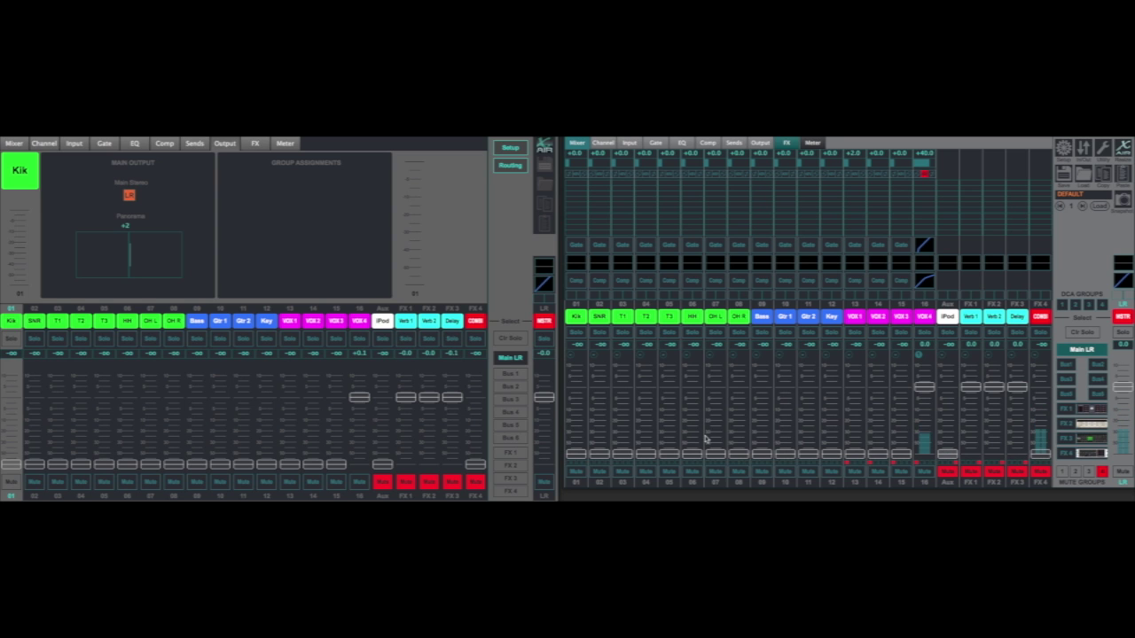
Step through the beta's Bus 1, Bus 2, Bus 4 and FX 4 send fader layers.
left_click(513, 375)
left_click(511, 388)
left_click(510, 412)
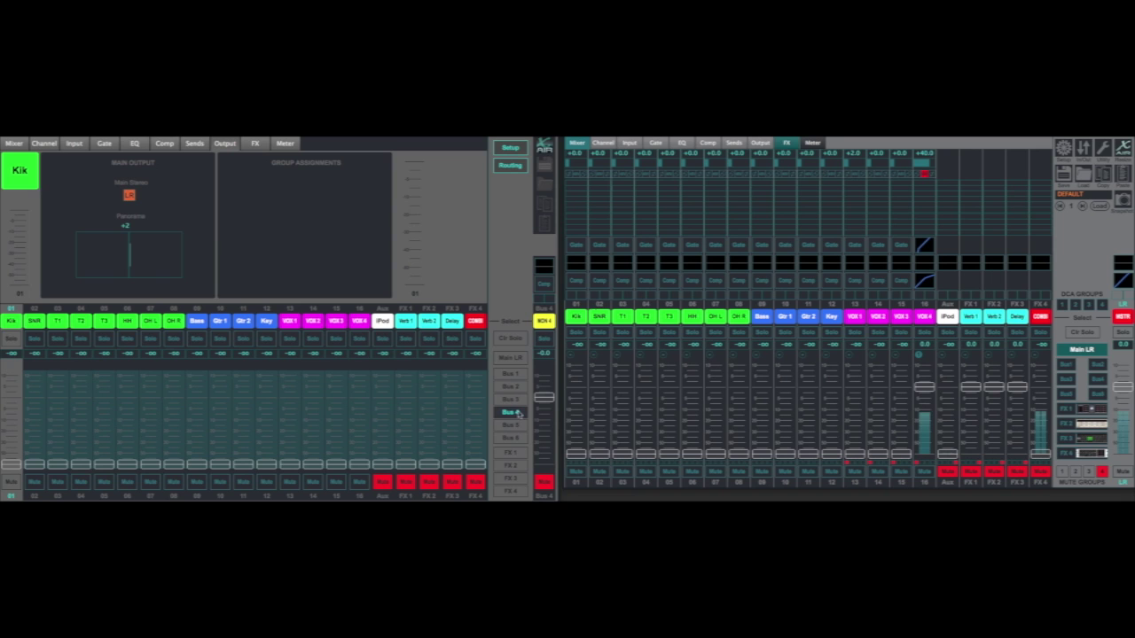
left_click(510, 490)
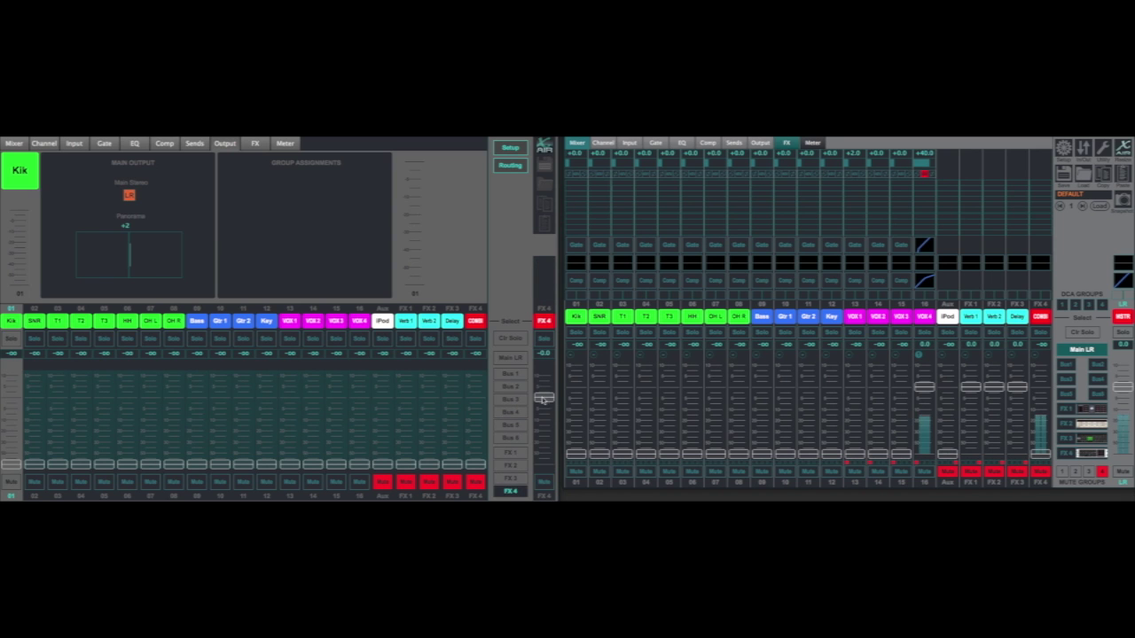
With the beta back on Main LR, assign VOX 1 to VOX 3 to DCA group 1 in version 1.0 and set its fader to about -0.1 dB.
left_click(512, 358)
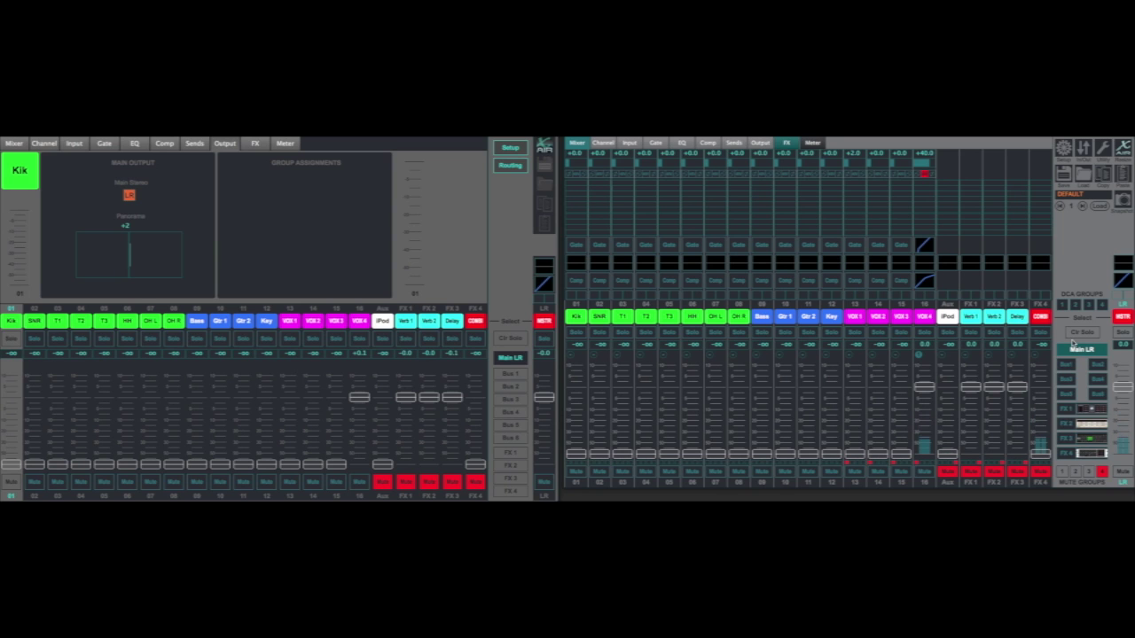
left_click(1064, 304)
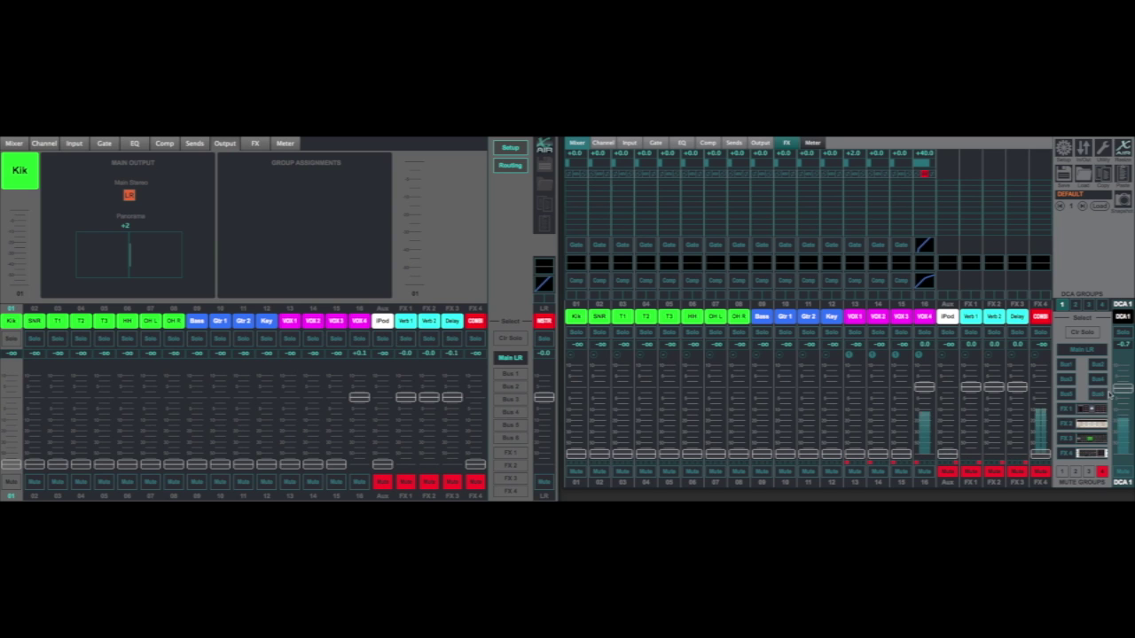
mouse_move(1122, 388)
left_mouse_down()
mouse_move(1124, 432)
mouse_move(1123, 364)
mouse_move(1124, 390)
left_mouse_up()
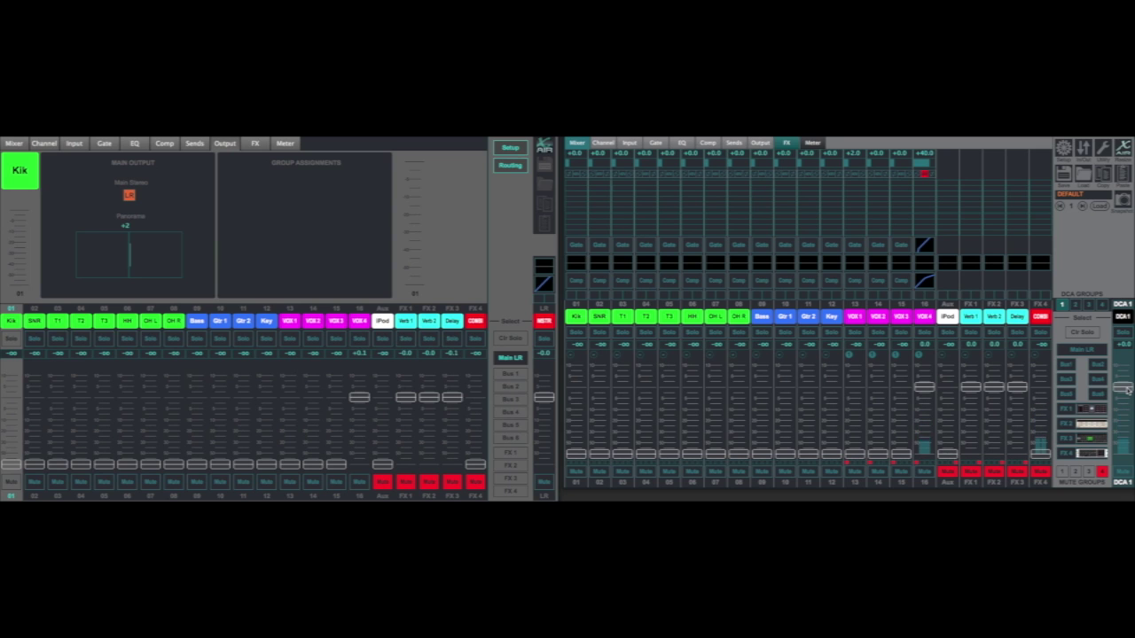
left_click_drag(1127, 391, 1127, 394)
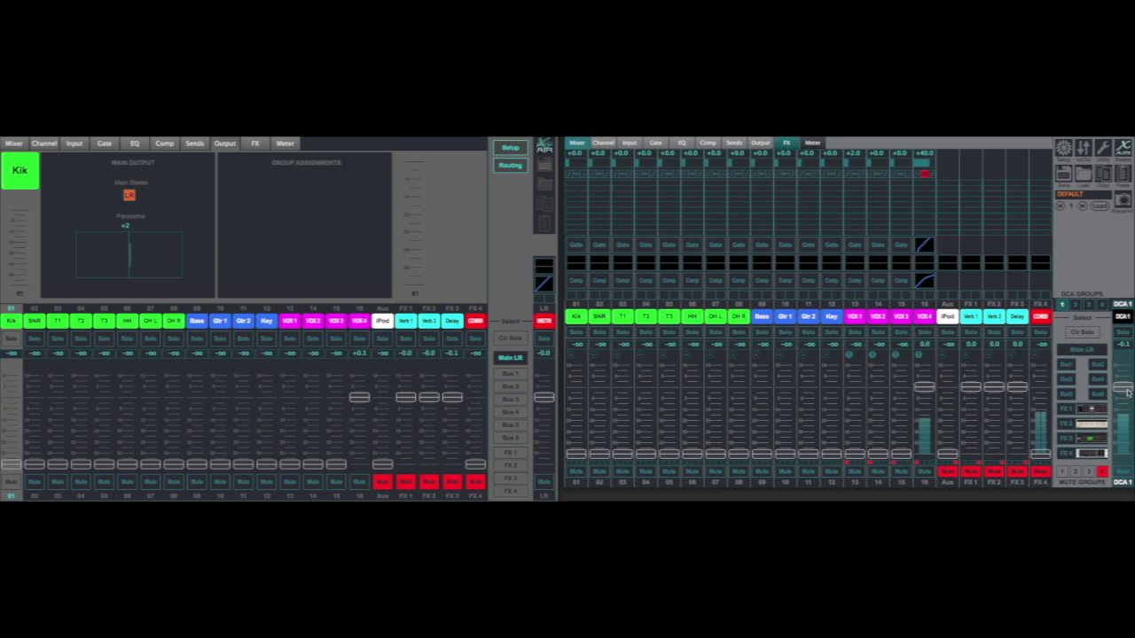
Raise VOX 4's FX 1 send to about -6.8 dB in version 1.0, return to Main LR and unmute the Verb 1 return.
left_click(1066, 411)
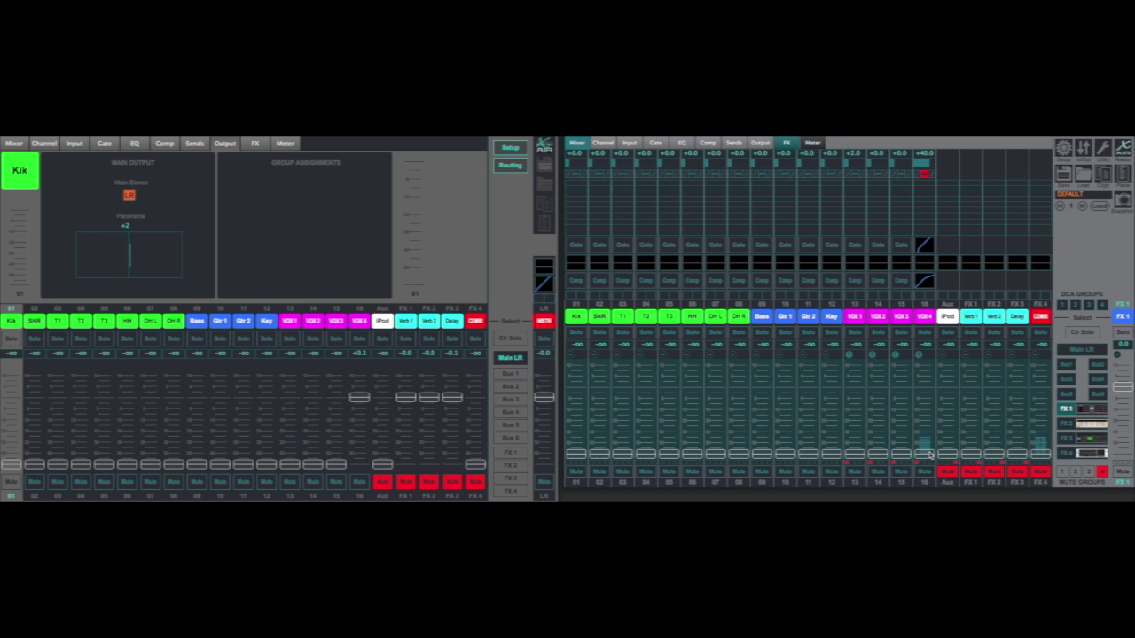
left_click_drag(924, 454, 924, 404)
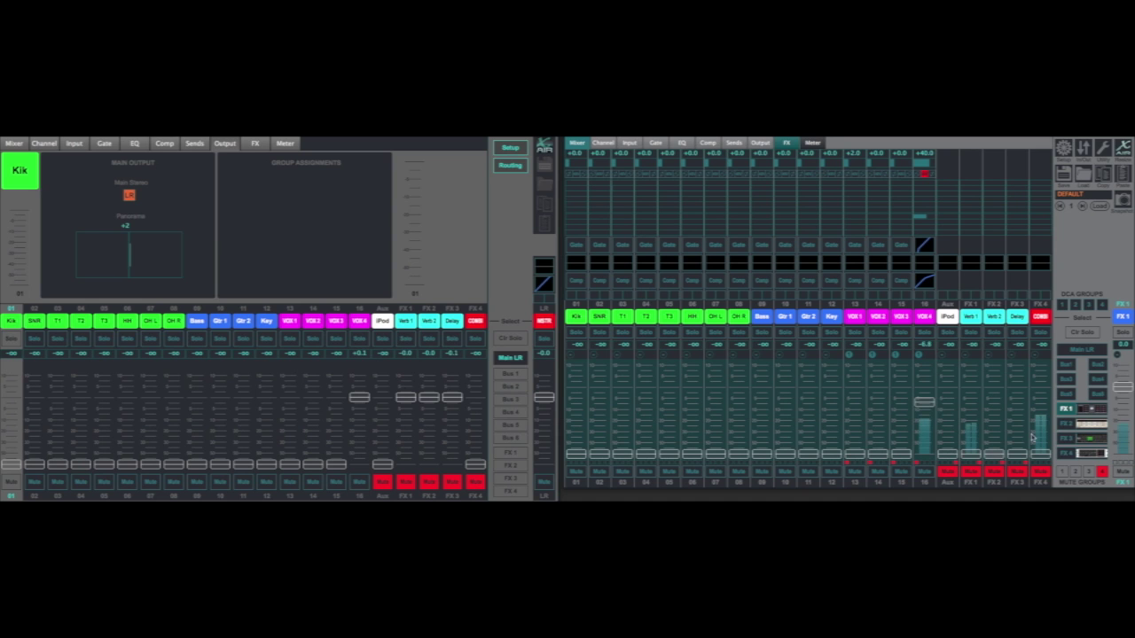
left_click(1080, 349)
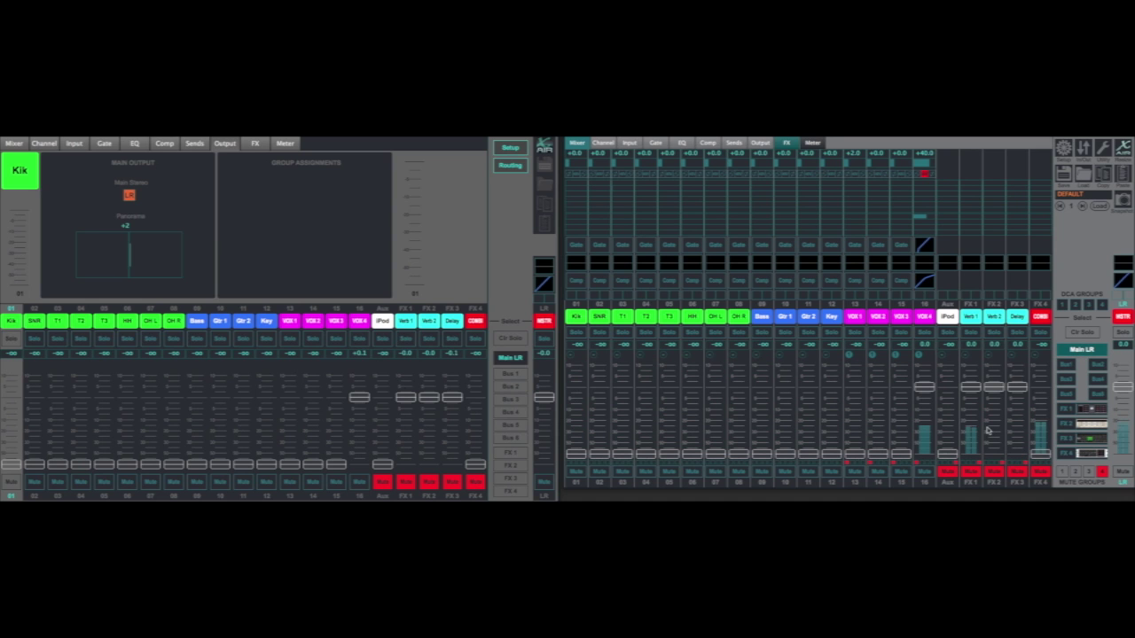
left_click(978, 473)
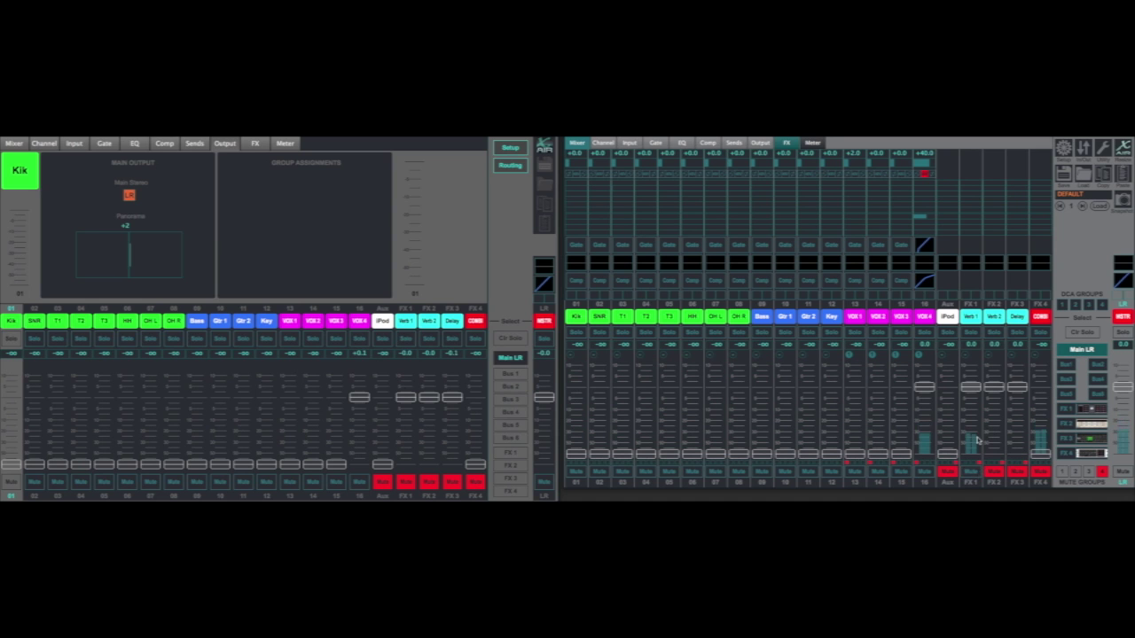
Lower VOX 4's FX 1 send to about -26.5 dB from the mixer overview, and view the FX 1 Vintage Room editor.
left_click_drag(917, 223, 891, 223)
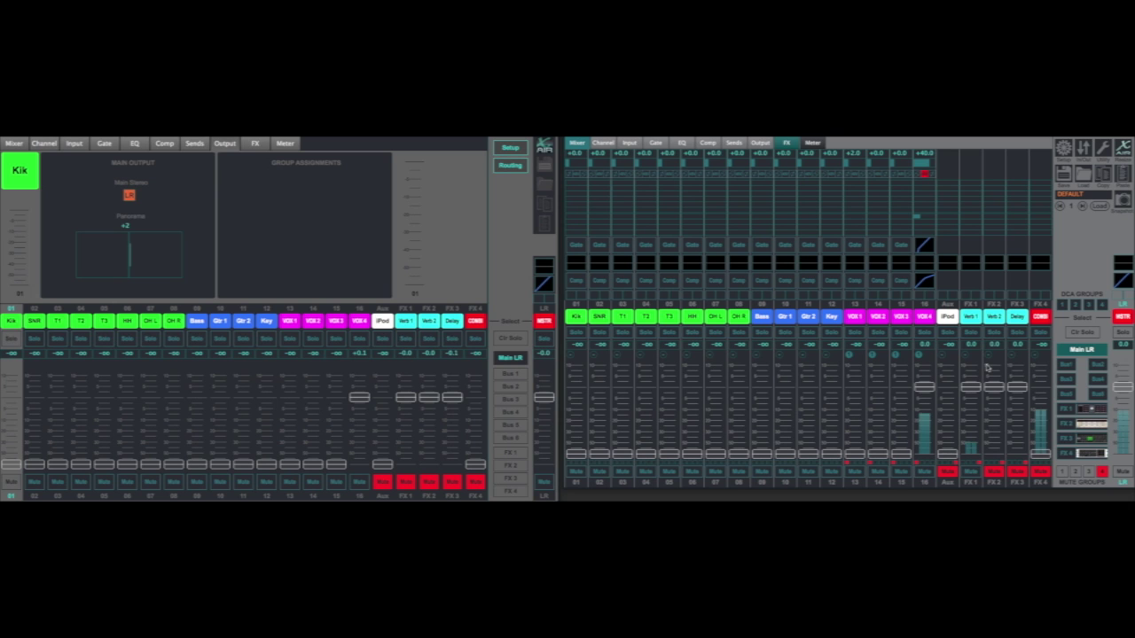
left_click(1092, 408)
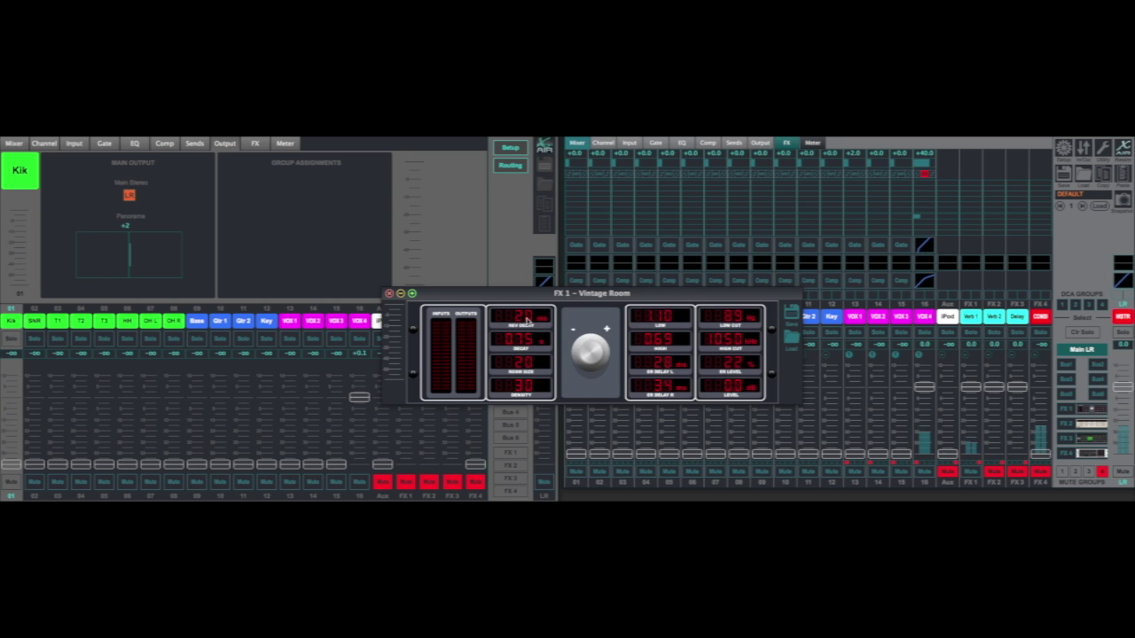
left_click(389, 292)
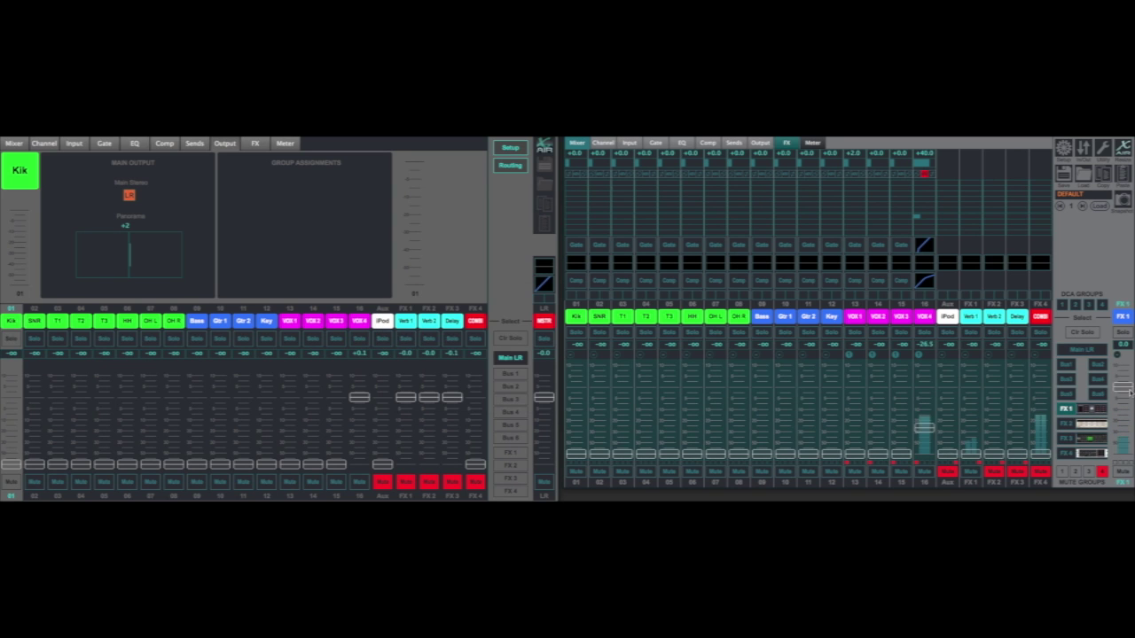
Raise VOX 4's FX 1 send to about -16.0 dB and readjust the FX 1 master fader to 0.0 dB.
left_click_drag(924, 427, 926, 415)
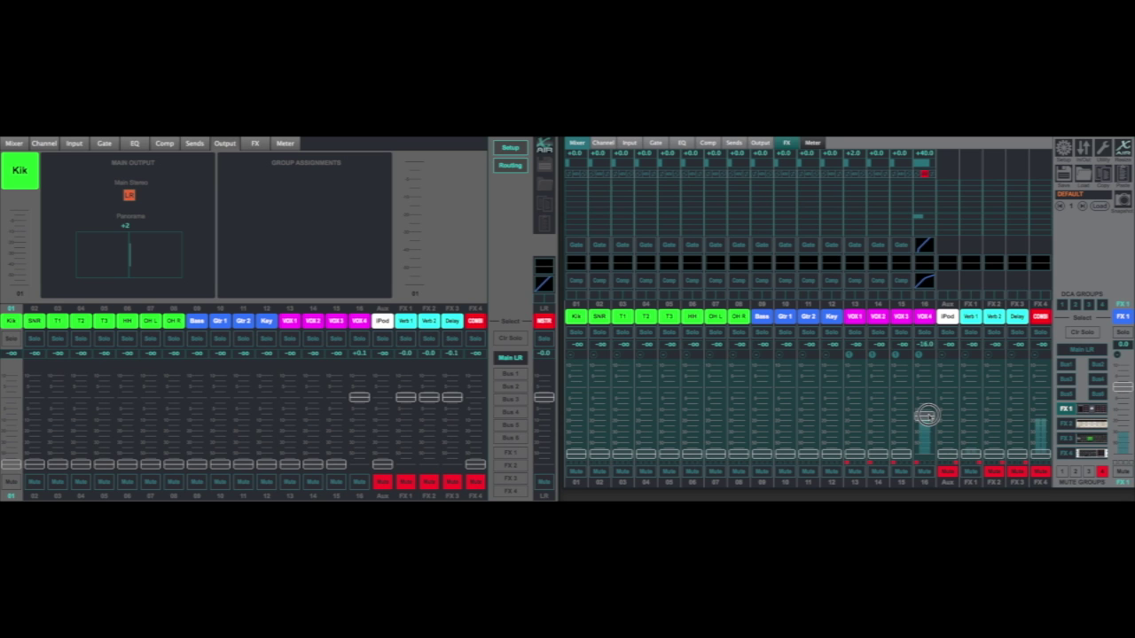
mouse_move(1123, 388)
left_mouse_down()
mouse_move(1124, 415)
mouse_move(1123, 387)
left_mouse_up()
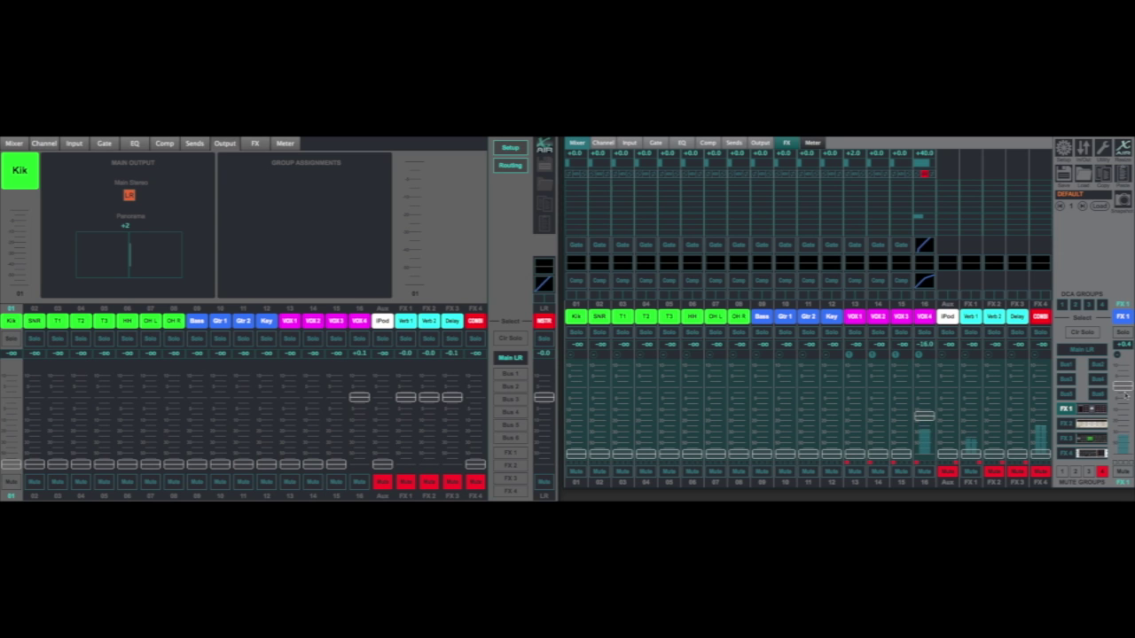
left_click_drag(1126, 390, 1125, 388)
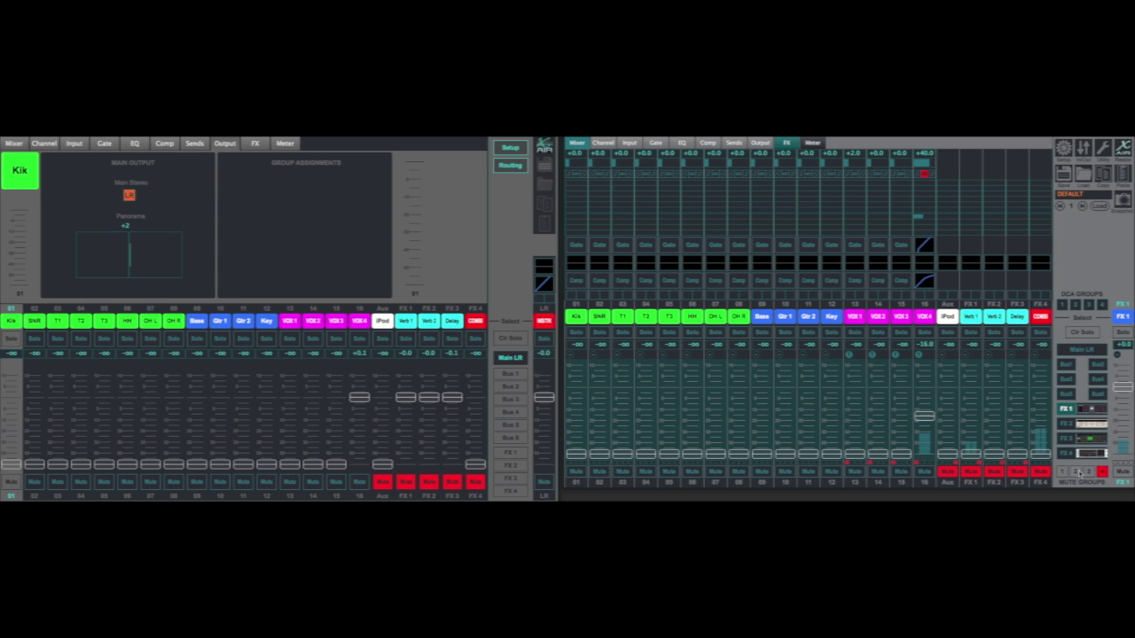
View the FX 2 and FX 4 send layers in version 1.0, then open and close the FX 4 Stereo Combinator editor.
left_click(1068, 425)
left_click(1068, 453)
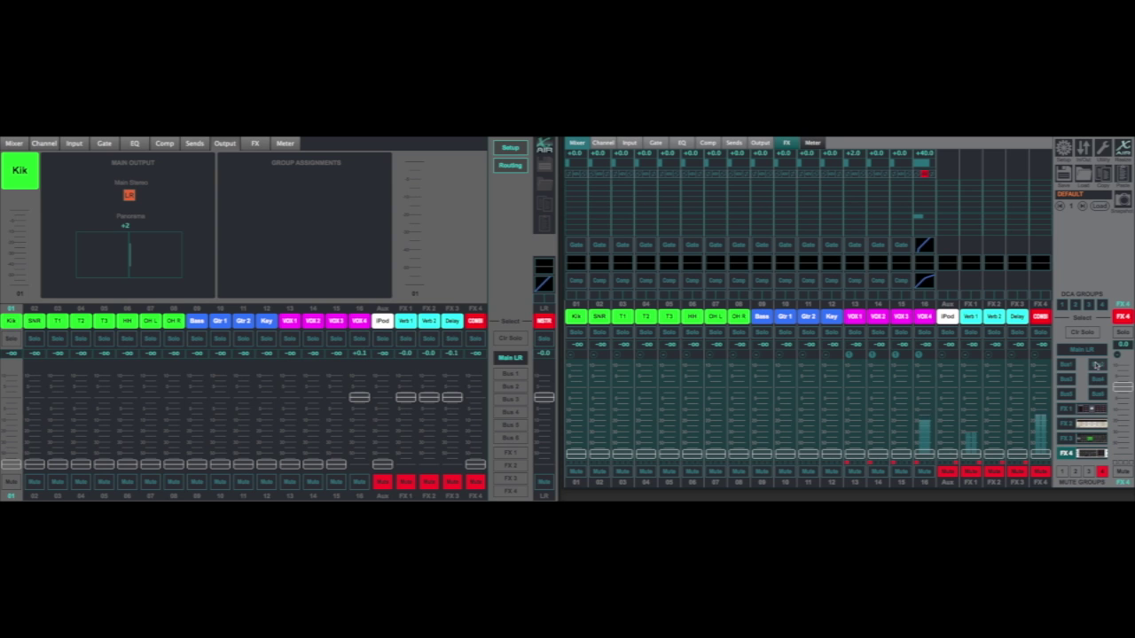
left_click(1091, 454)
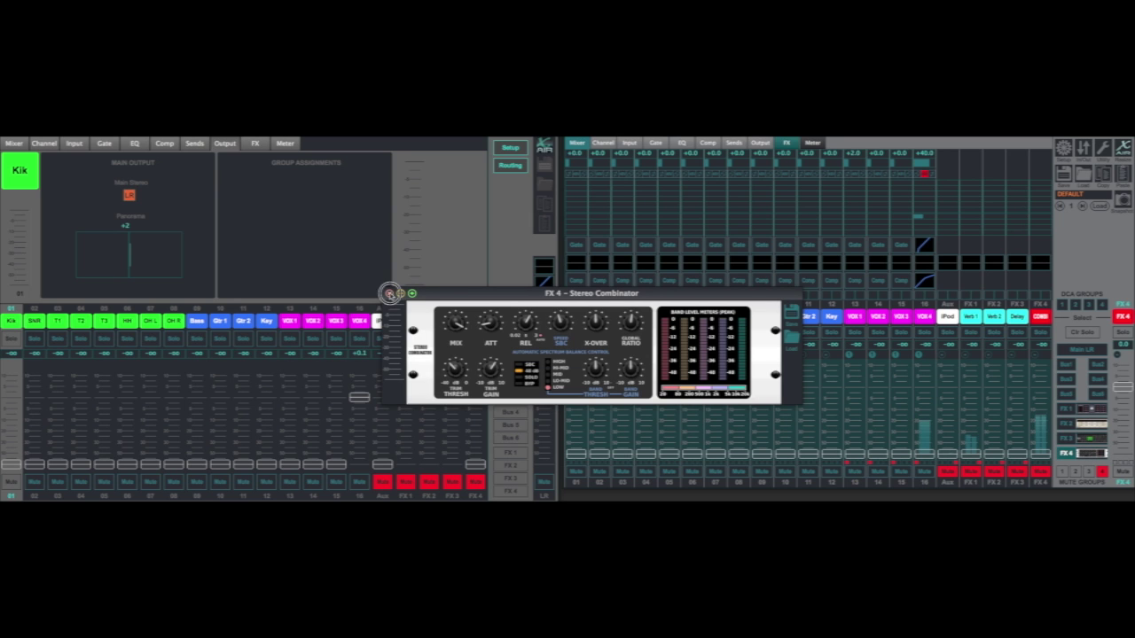
left_click(389, 293)
View the Stereo Combinator from version 1.0's FX page, close its editor and return both versions to the Mixer page.
left_click(787, 142)
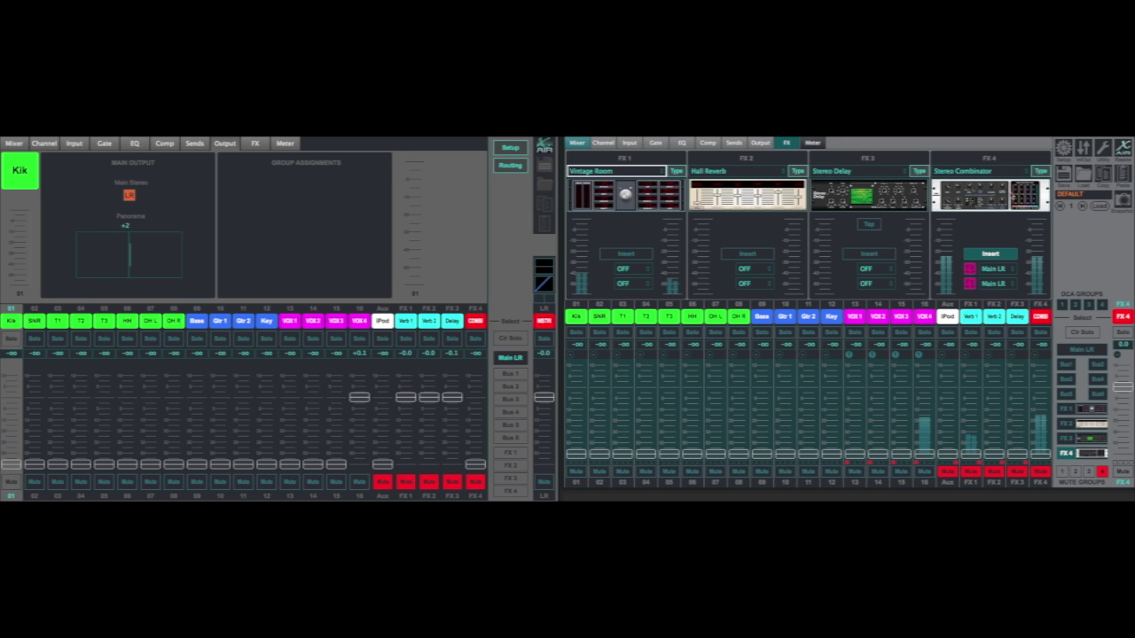
left_click(988, 197)
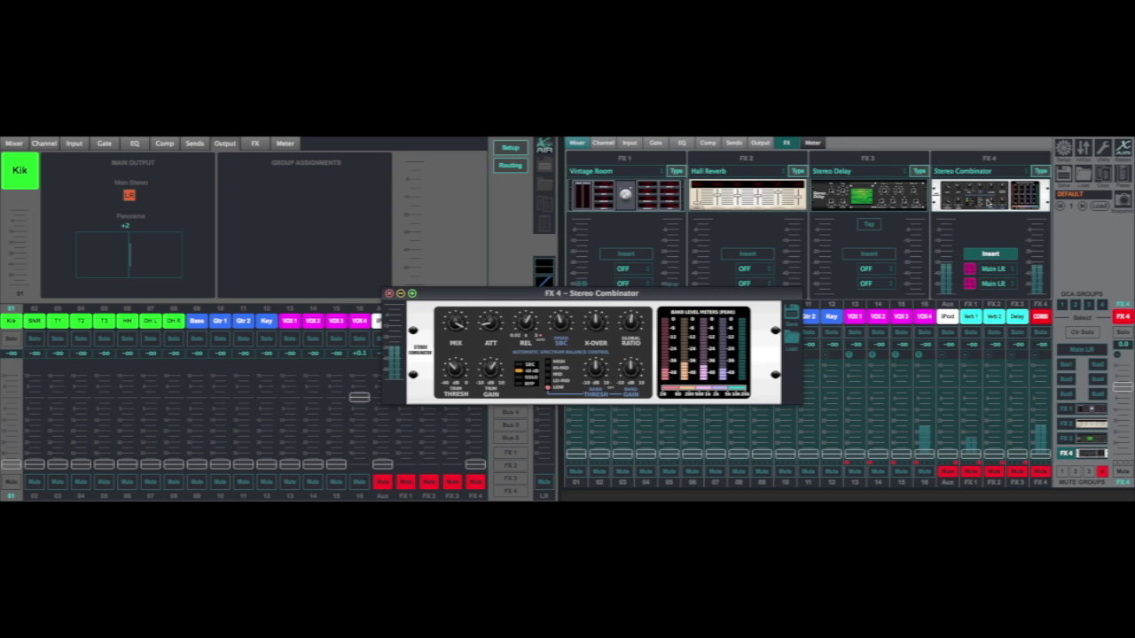
left_click(389, 293)
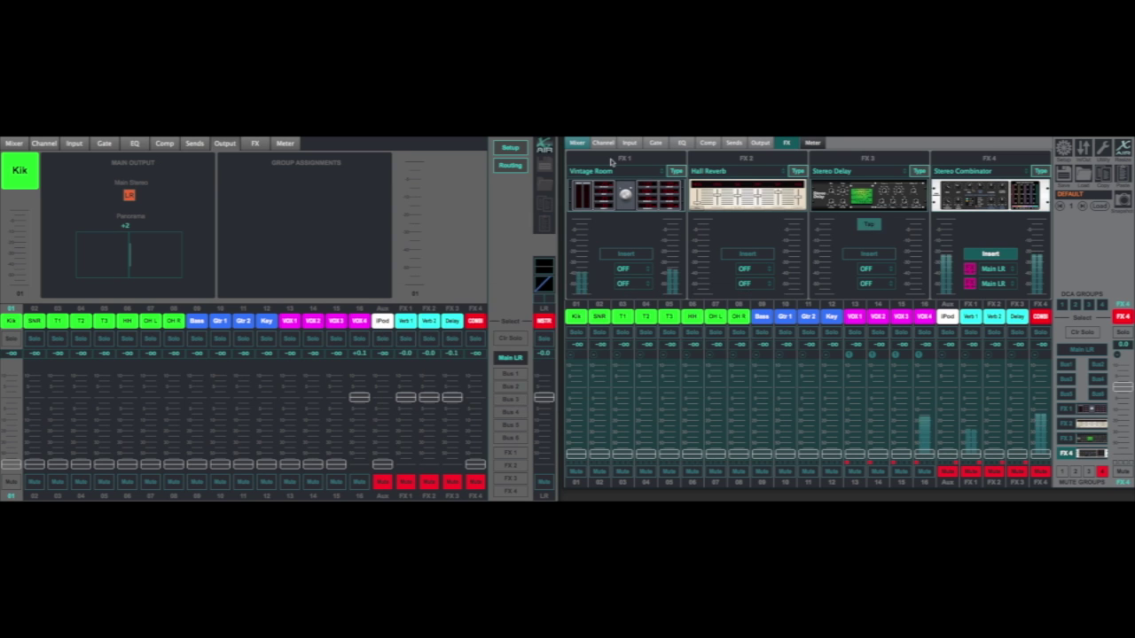
left_click(577, 142)
left_click(19, 147)
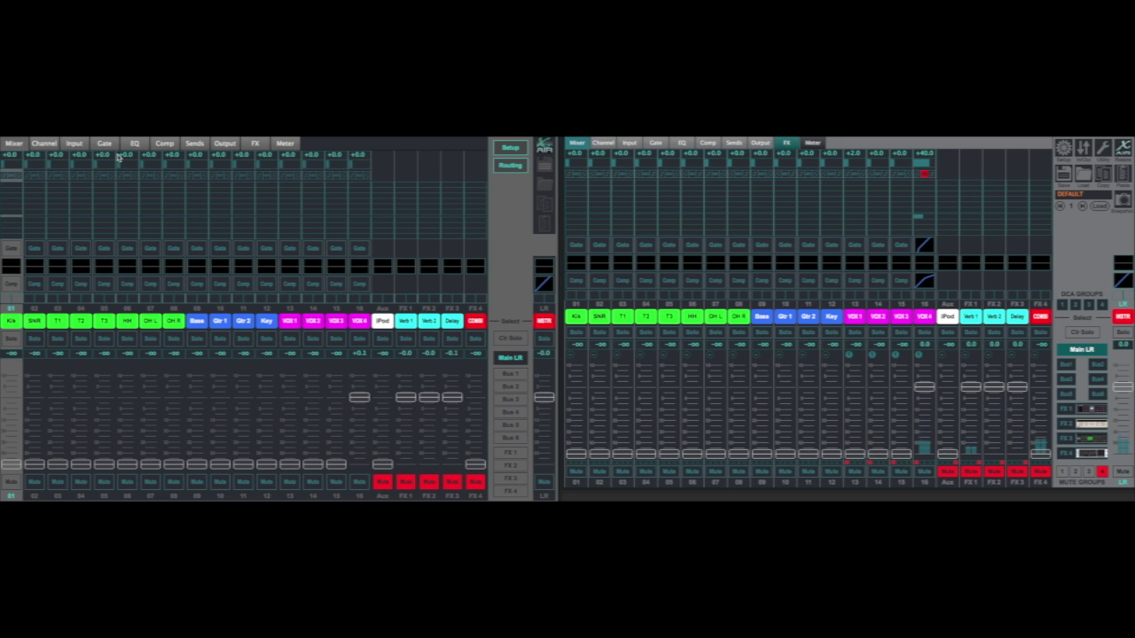
Compare Kik's Channel, Input and Gate pages between the beta and version 1.0.
left_click(576, 263)
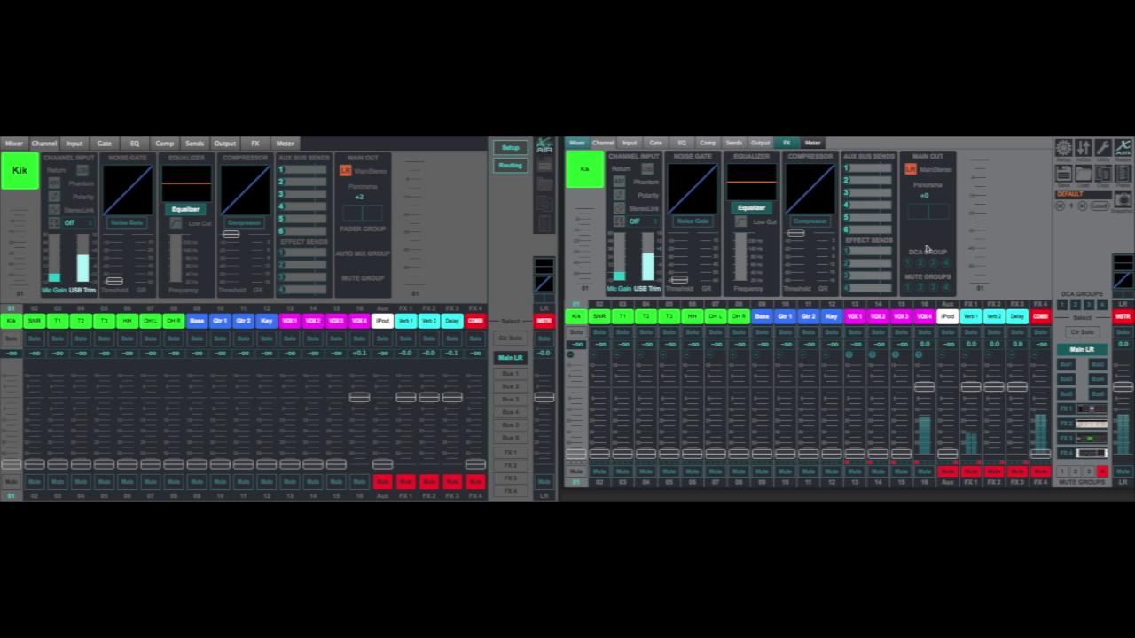
left_click(628, 143)
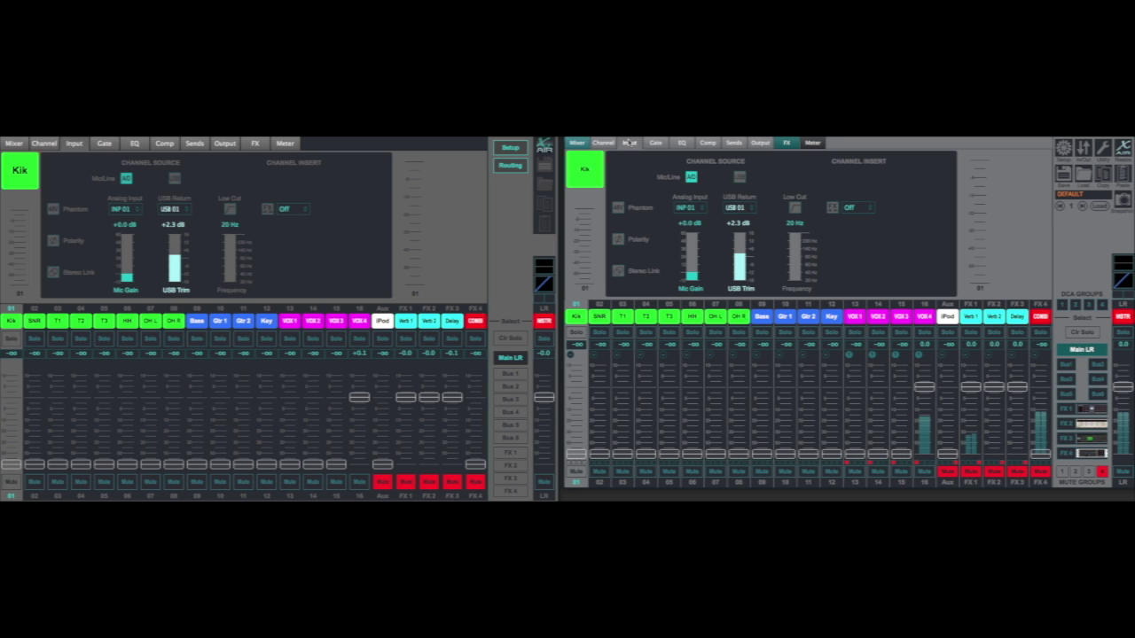
left_click(654, 143)
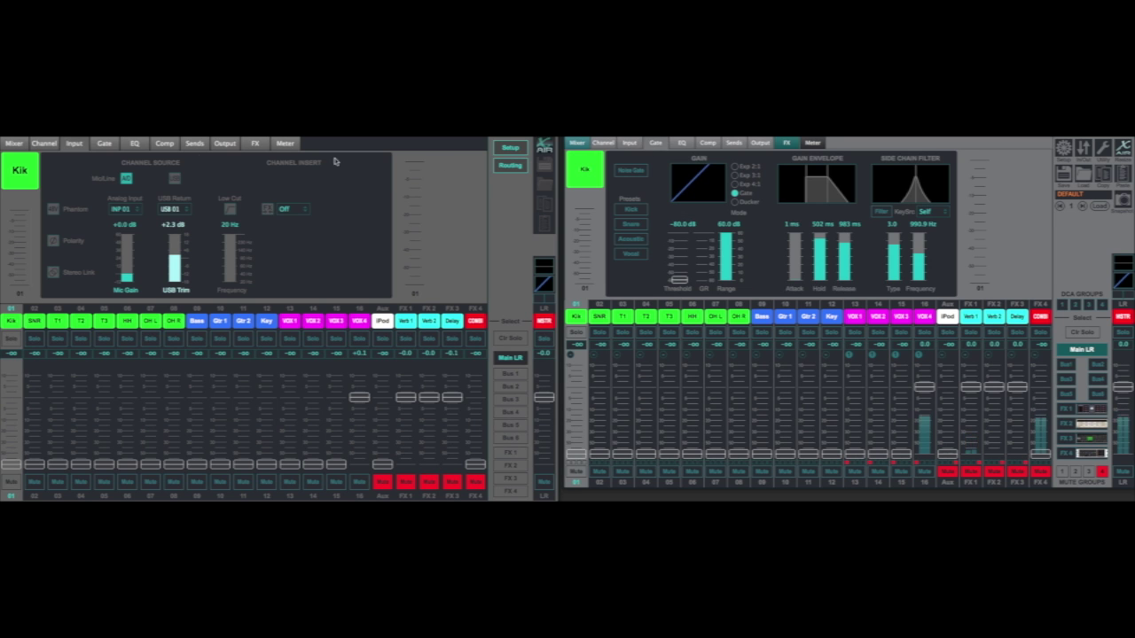
left_click(103, 144)
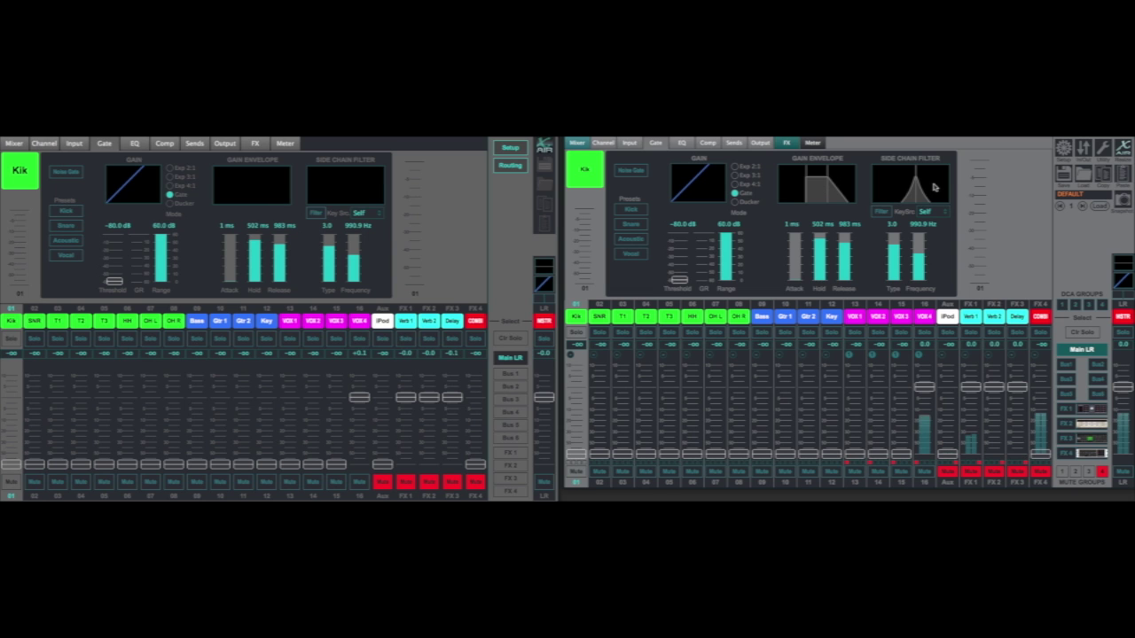
Set Kik's gate envelope in version 1.0 to 0 ms attack, 2000 ms hold and 385 ms release.
left_click_drag(796, 266, 796, 289)
left_click_drag(821, 238, 817, 204)
mouse_move(847, 241)
left_mouse_down()
mouse_move(844, 285)
mouse_move(844, 241)
mouse_move(843, 257)
left_mouse_up()
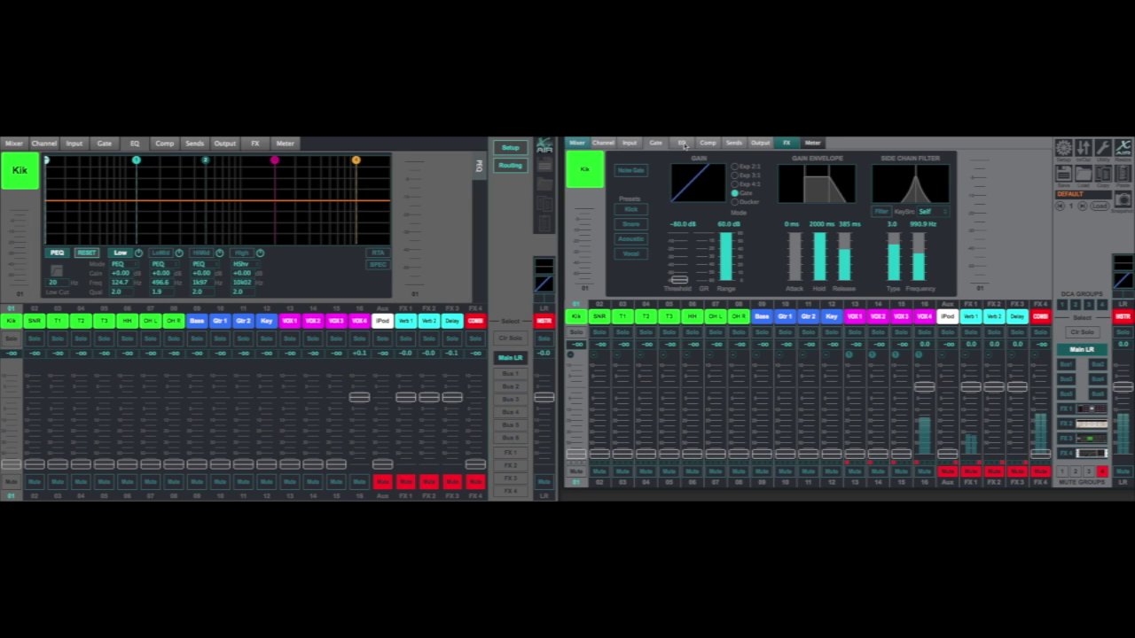
Compare Kik's EQ pages and the RTA options, and open VOX 4's compressor page in version 1.0 beside the beta's.
left_click(681, 143)
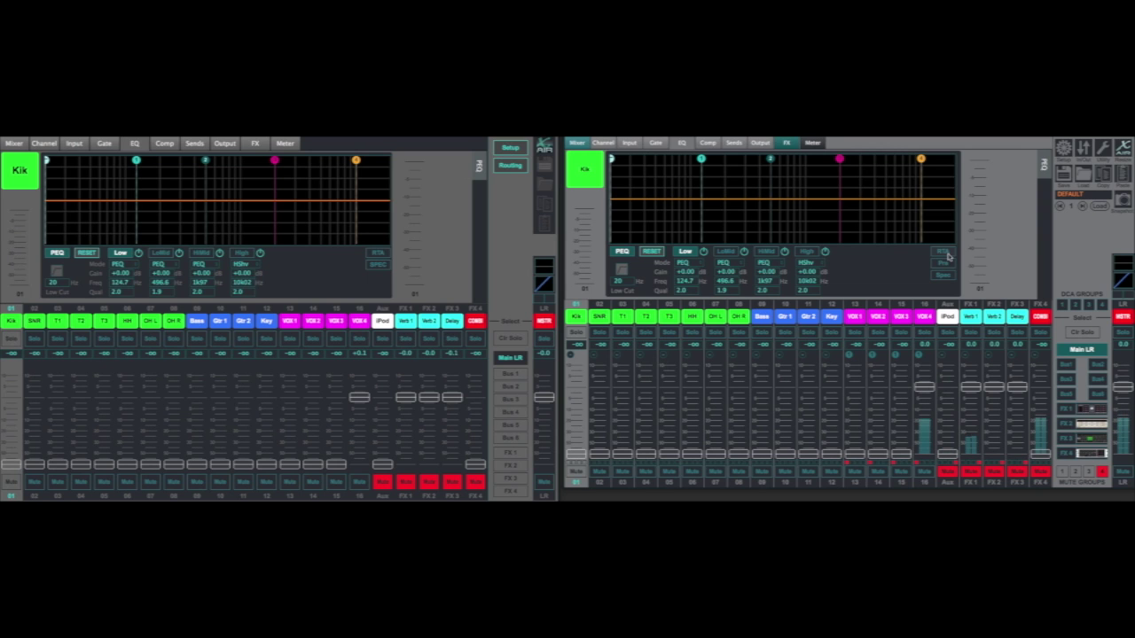
left_click(945, 264)
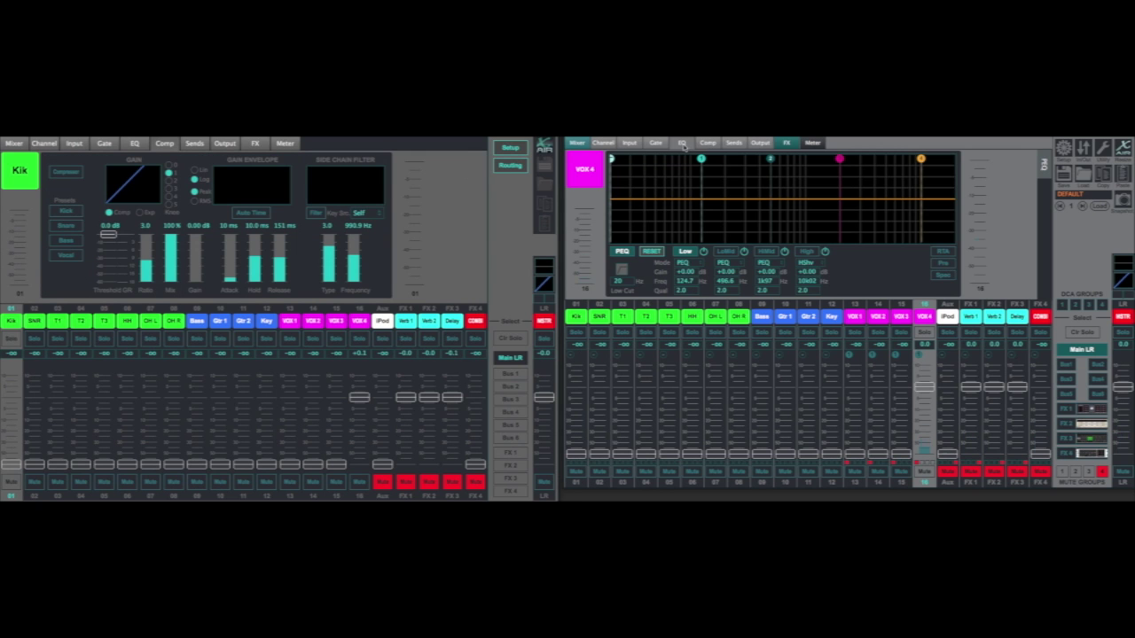
left_click(715, 144)
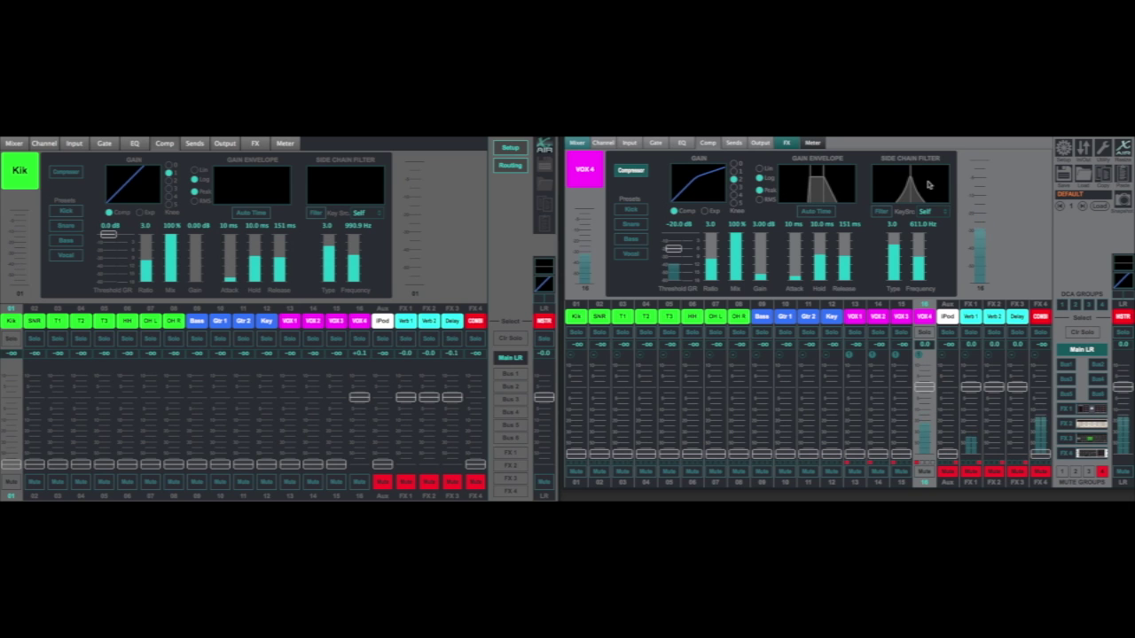
Compare the Sends, Output and FX pages of the two versions, including VOX 4's group assignments and the FX insert options.
left_click(194, 143)
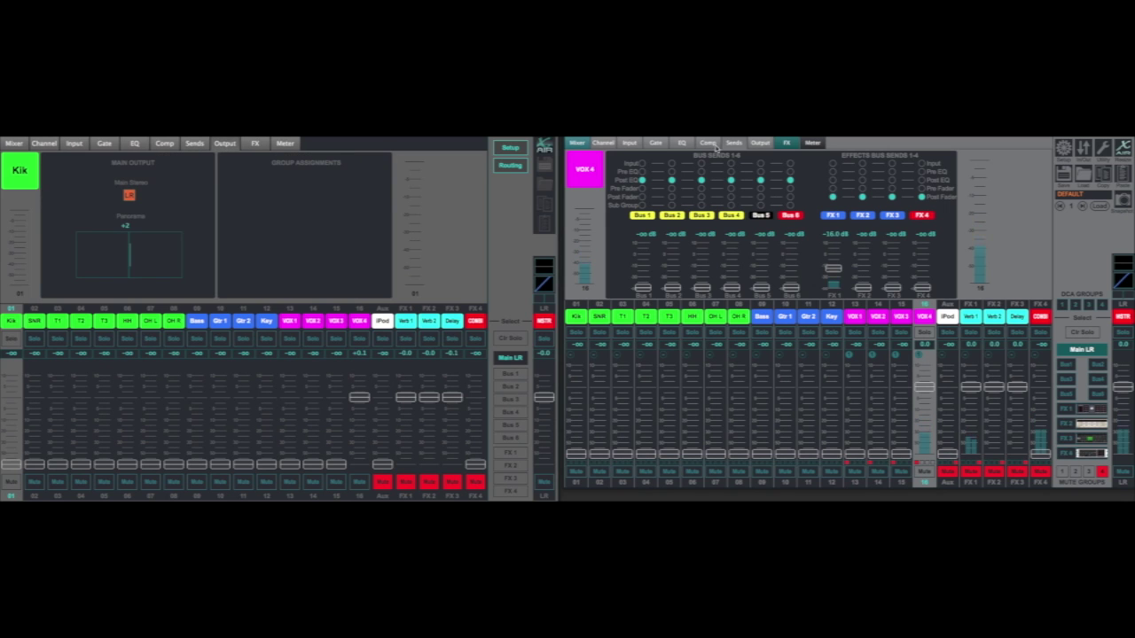
left_click(769, 144)
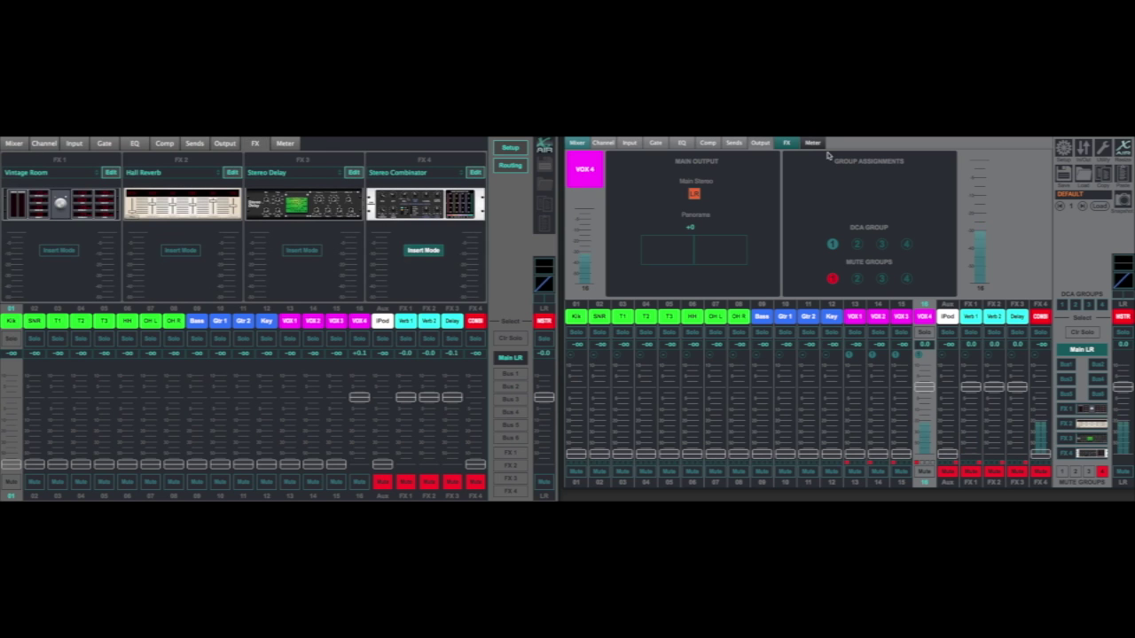
left_click(786, 142)
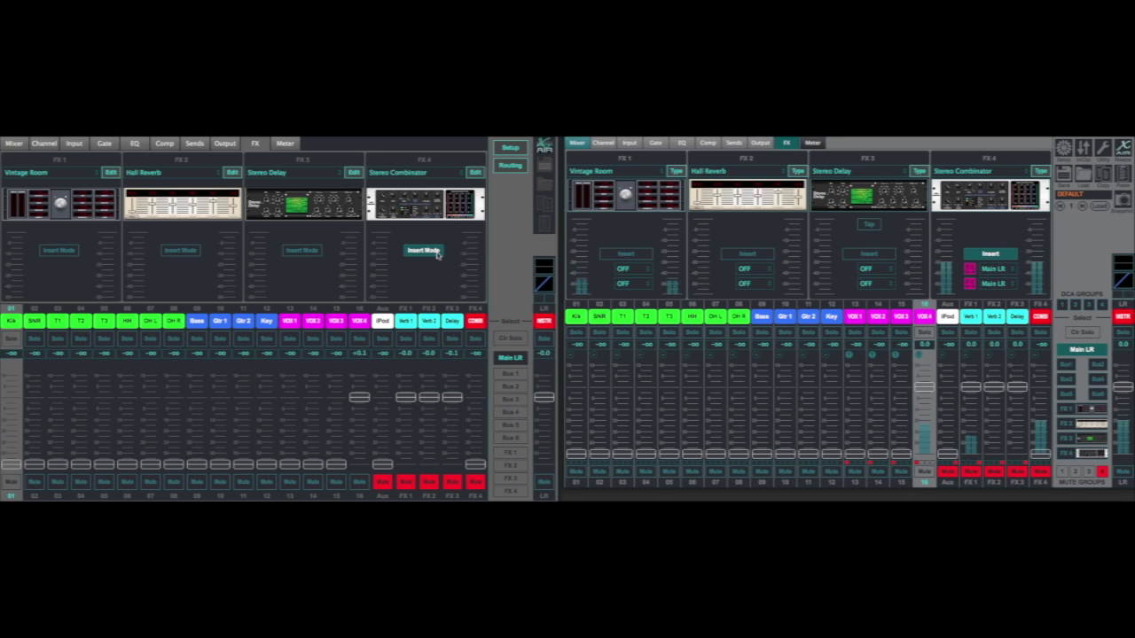
left_click(40, 143)
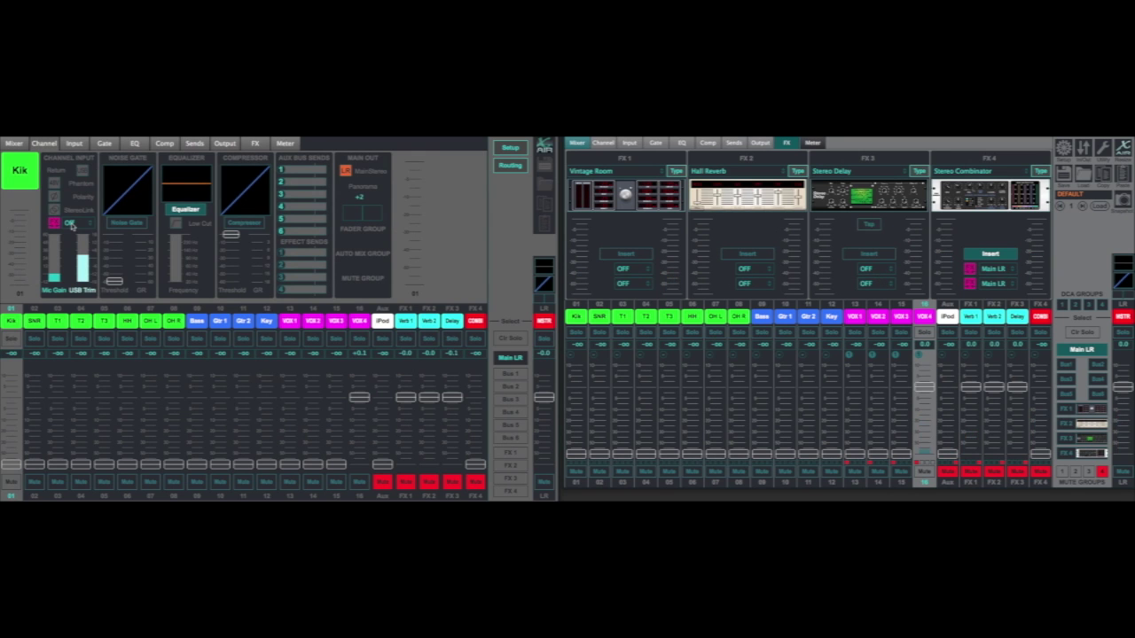
left_click(73, 222)
left_click(78, 234)
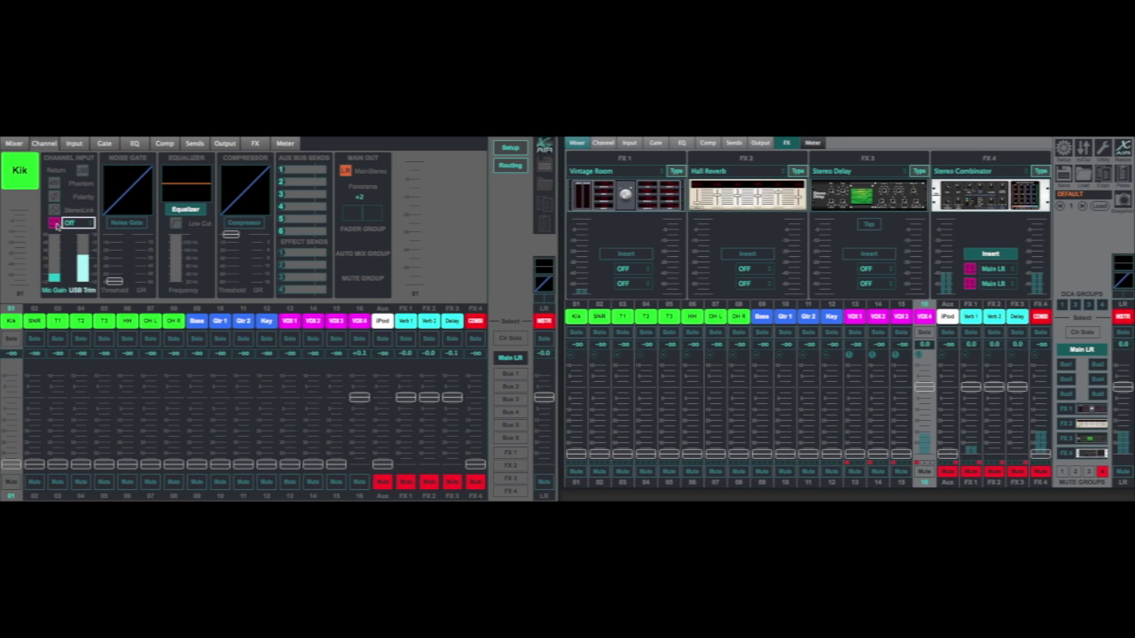
left_click(254, 144)
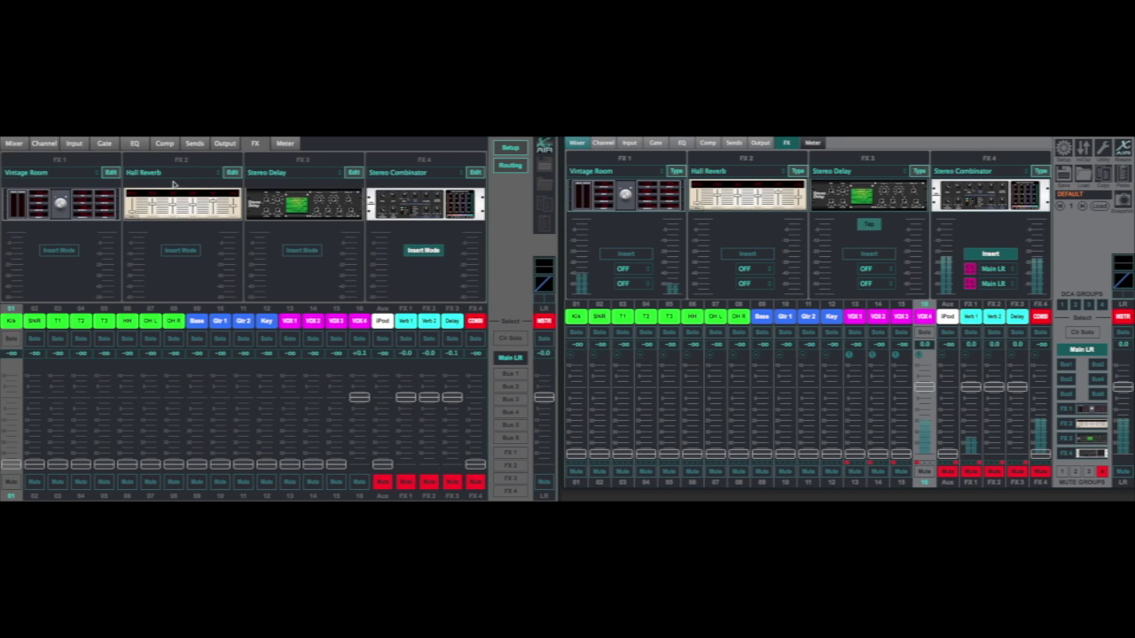
left_click(604, 143)
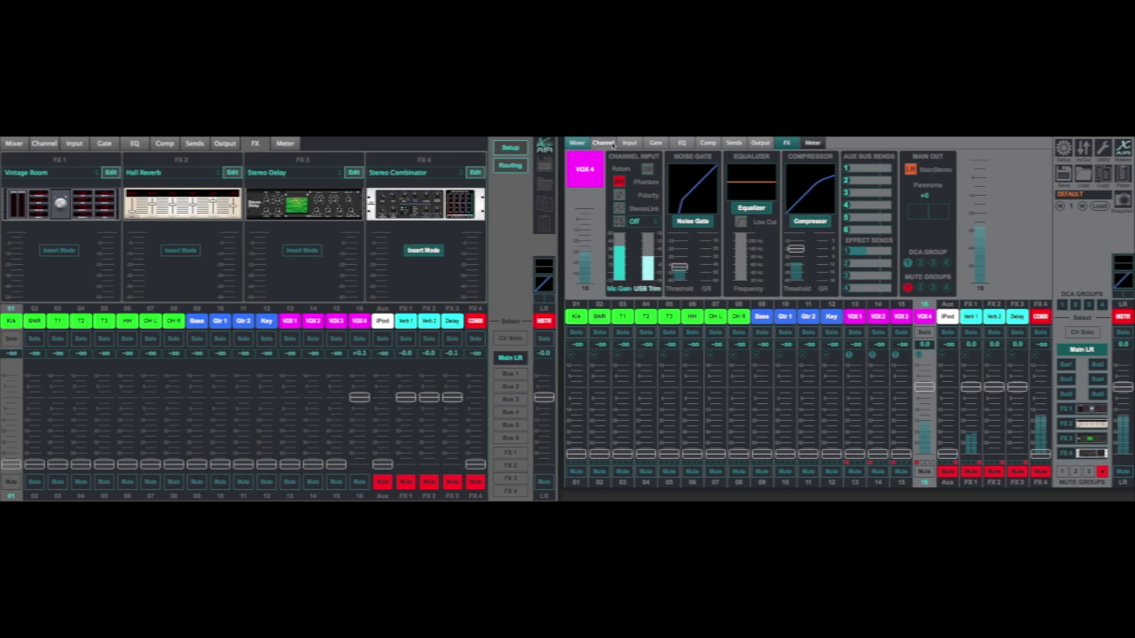
Assign FX2 A as VOX 4's channel insert in version 1.0, check it on the Input page and return to the FX page.
left_click(638, 224)
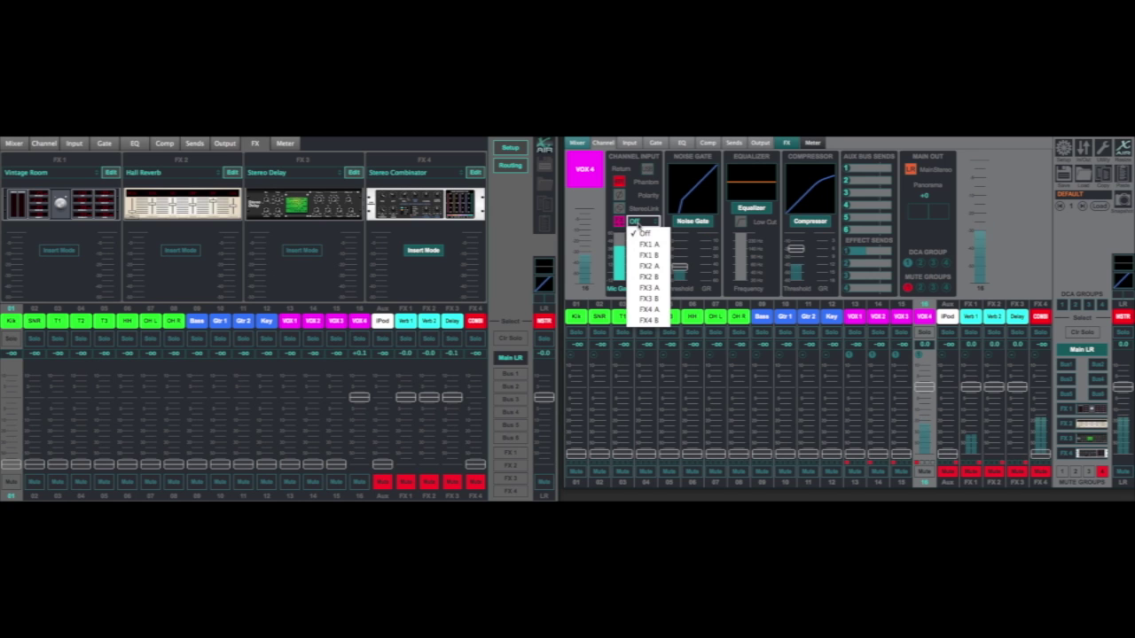
left_click(651, 266)
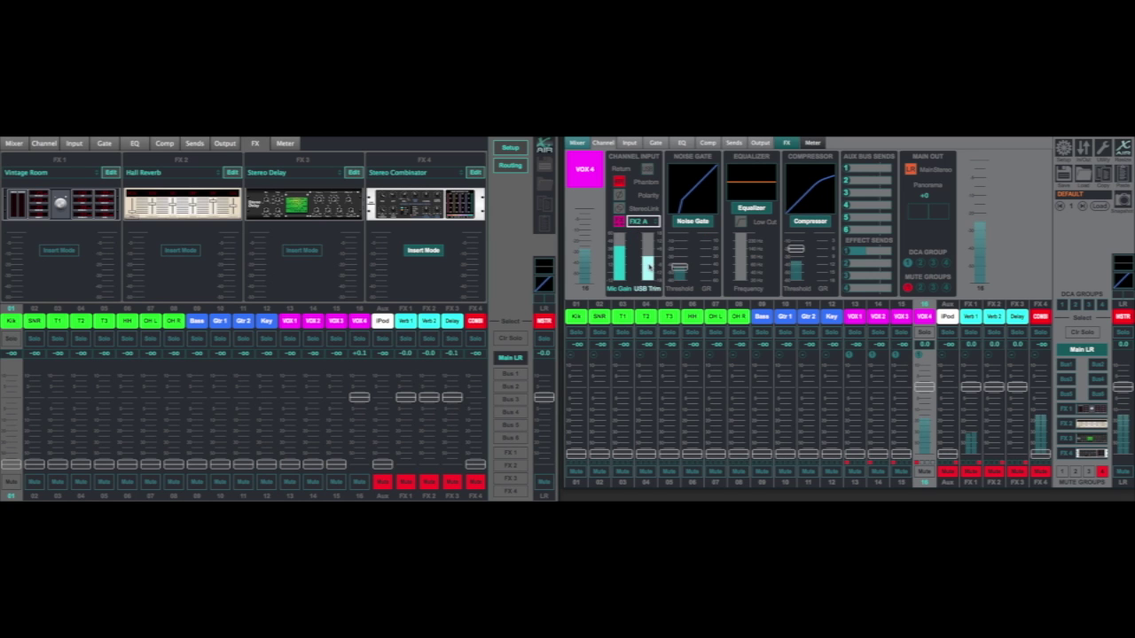
left_click(631, 143)
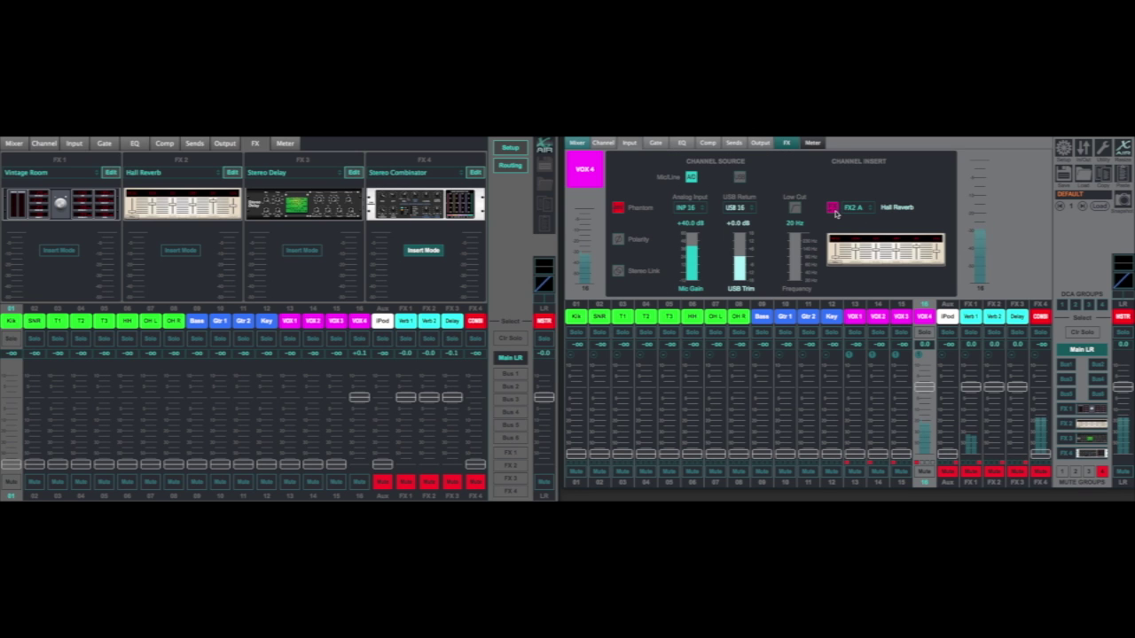
left_click(786, 143)
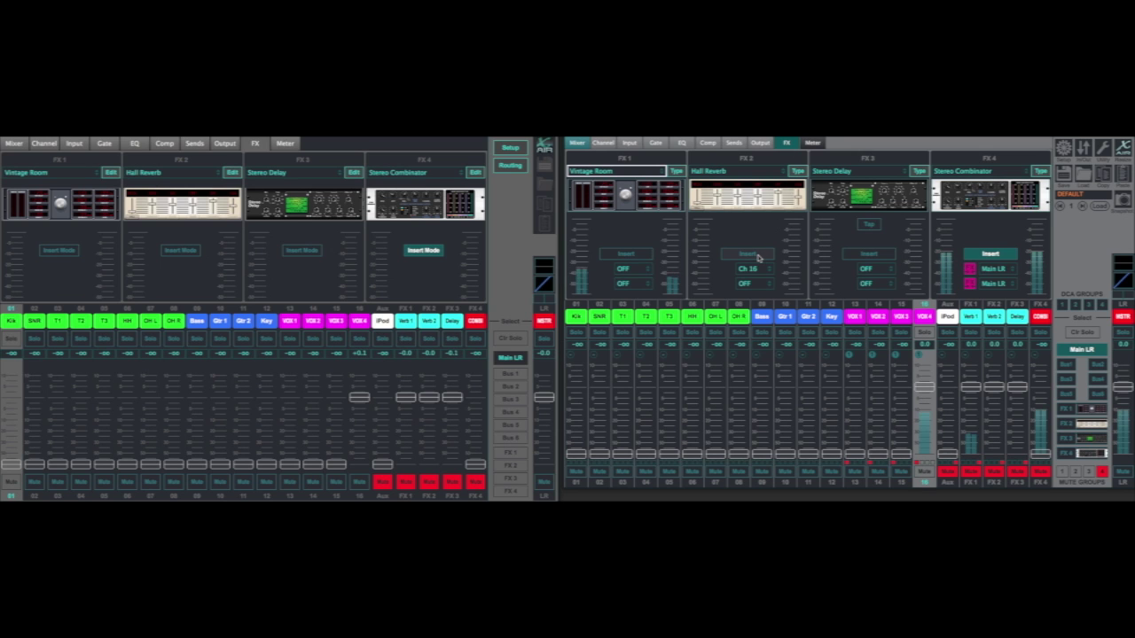
Toggle FX 2's insert mode on and back off in version 1.0, and recheck VOX 4's channel insert on the Input page.
left_click(756, 255)
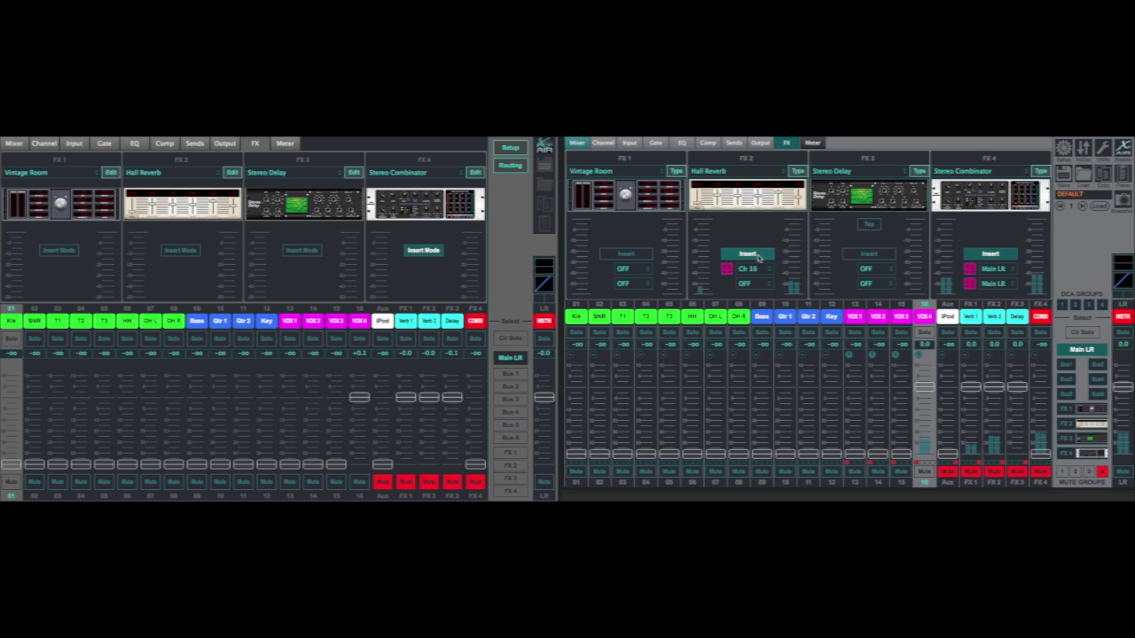
left_click(758, 257)
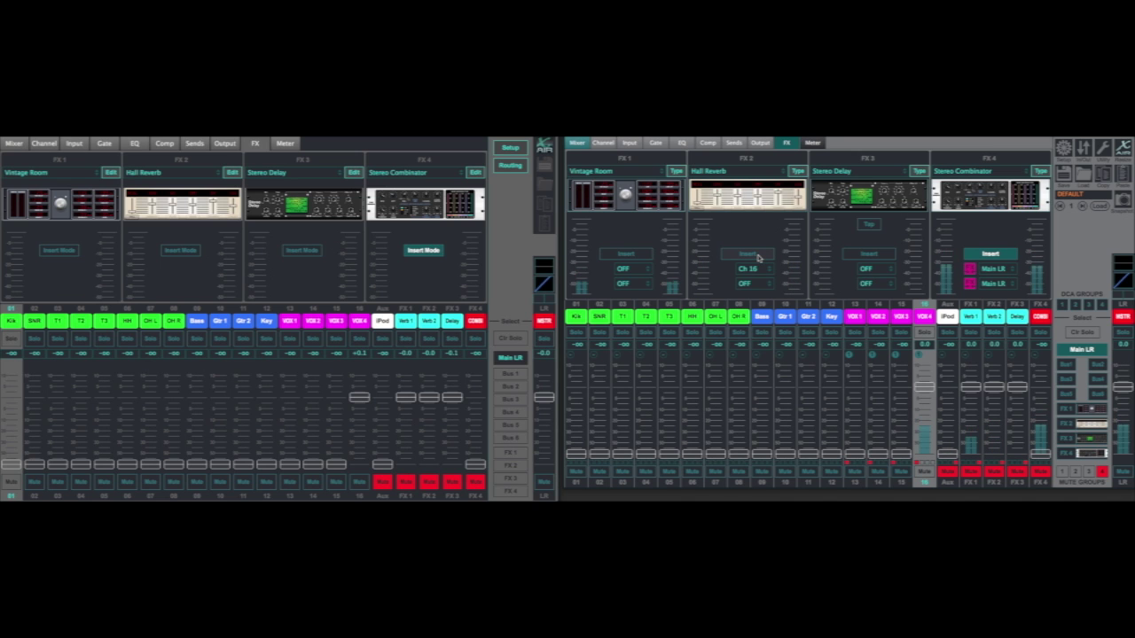
left_click(606, 143)
left_click(631, 143)
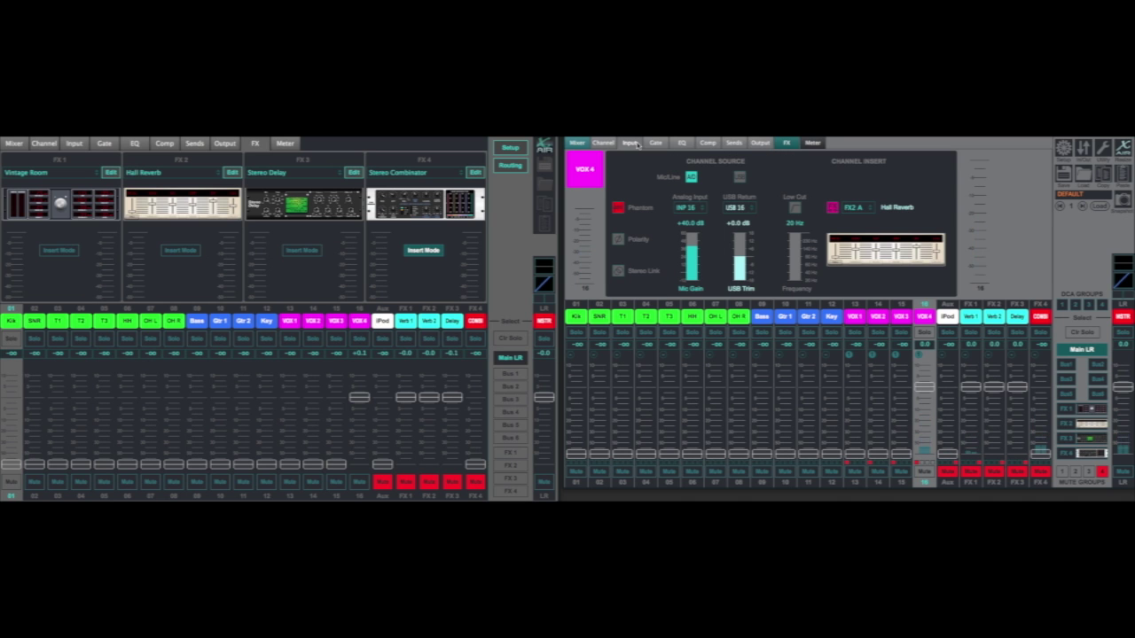
Examine FX 2's Hall Reverb editor from version 1.0's FX page and close it.
left_click(786, 143)
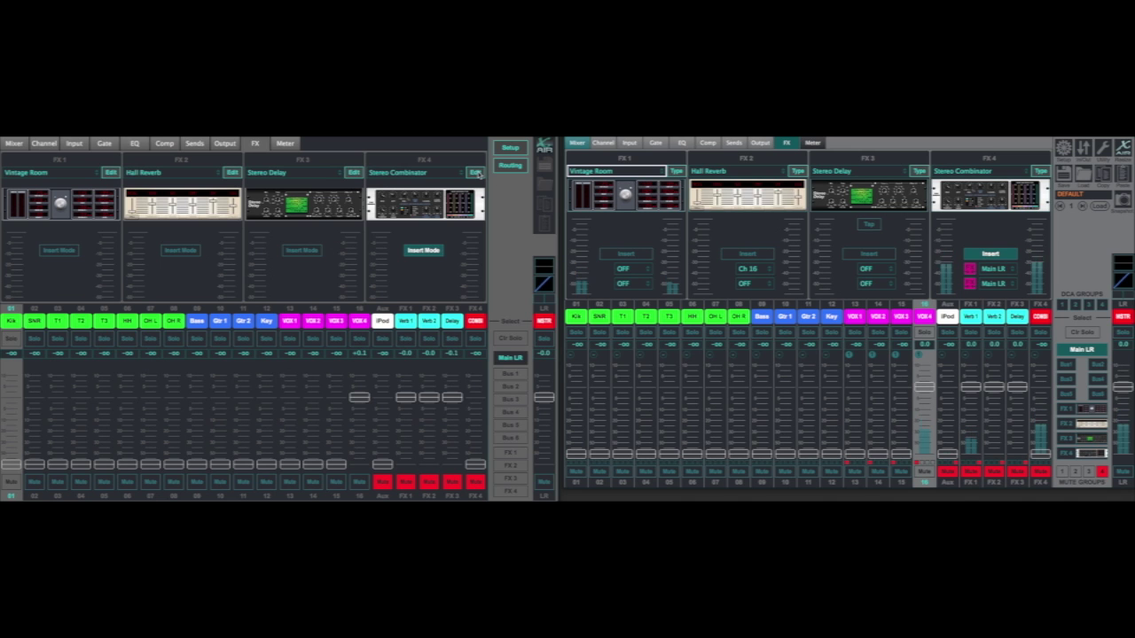
left_click(712, 201)
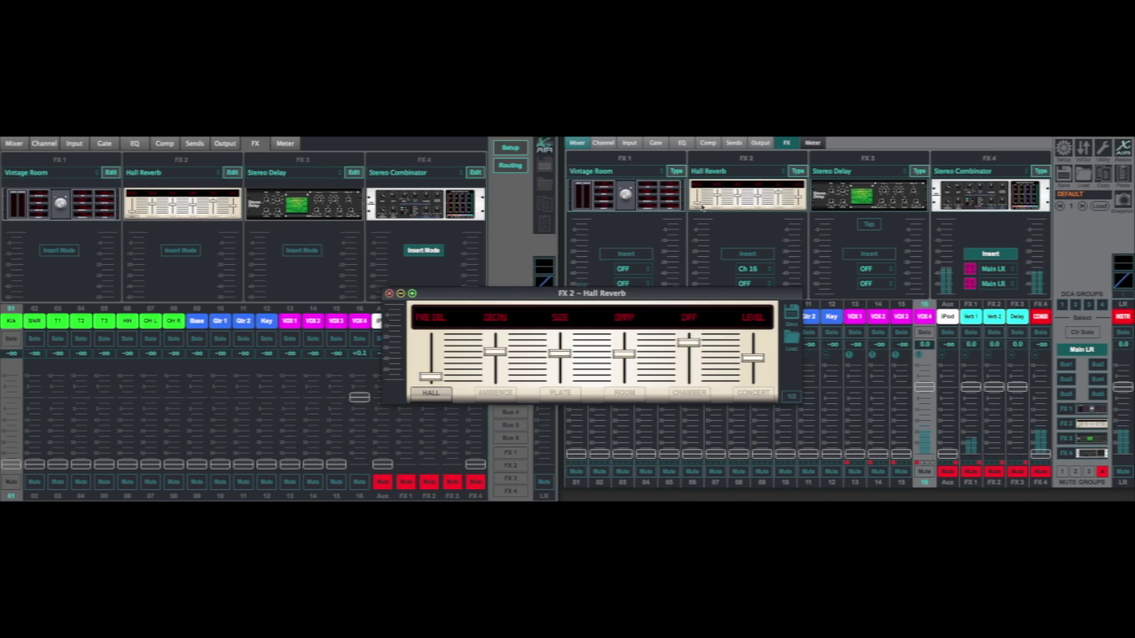
left_click(388, 293)
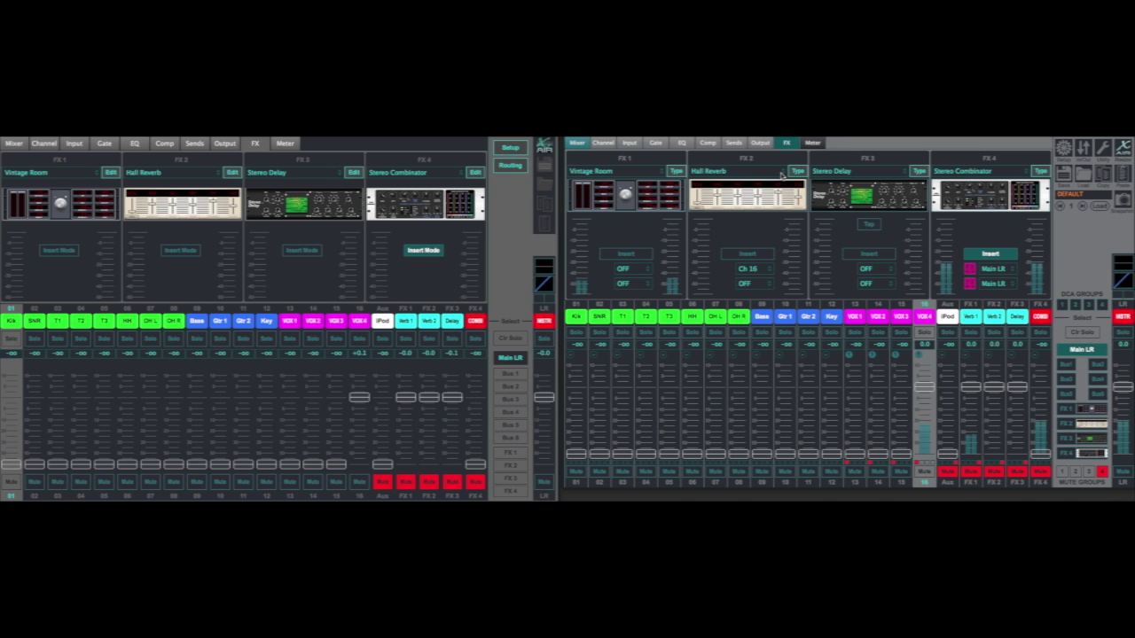
Set FX 2's effect to Rhythm Delay in version 1.0.
left_click(796, 171)
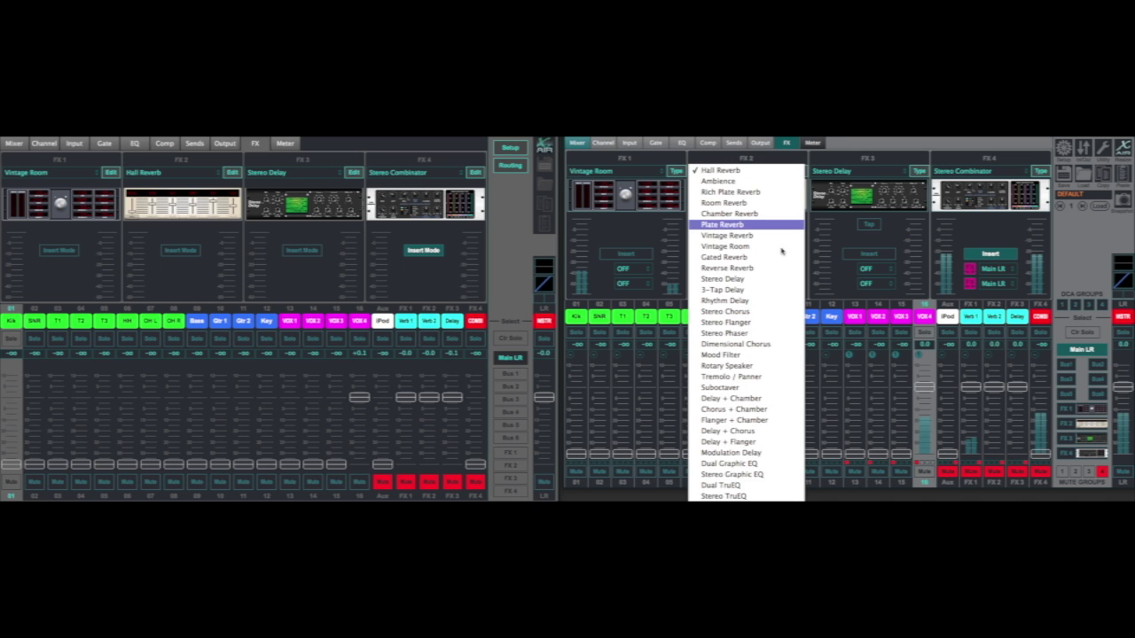
scroll(771, 277, "down", 5)
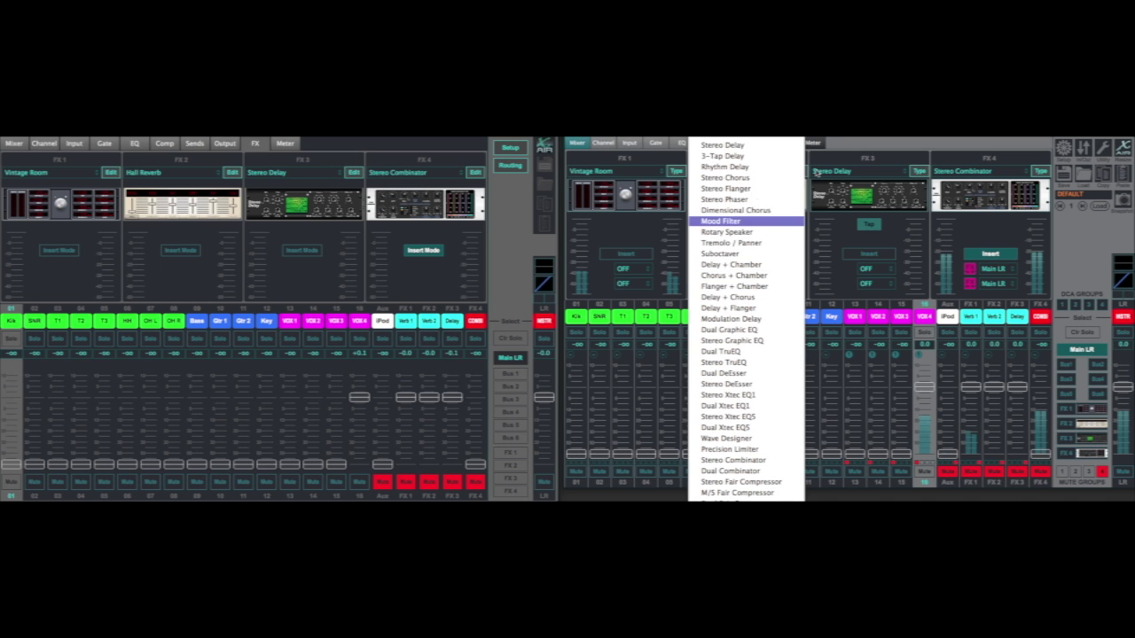
left_click(772, 167)
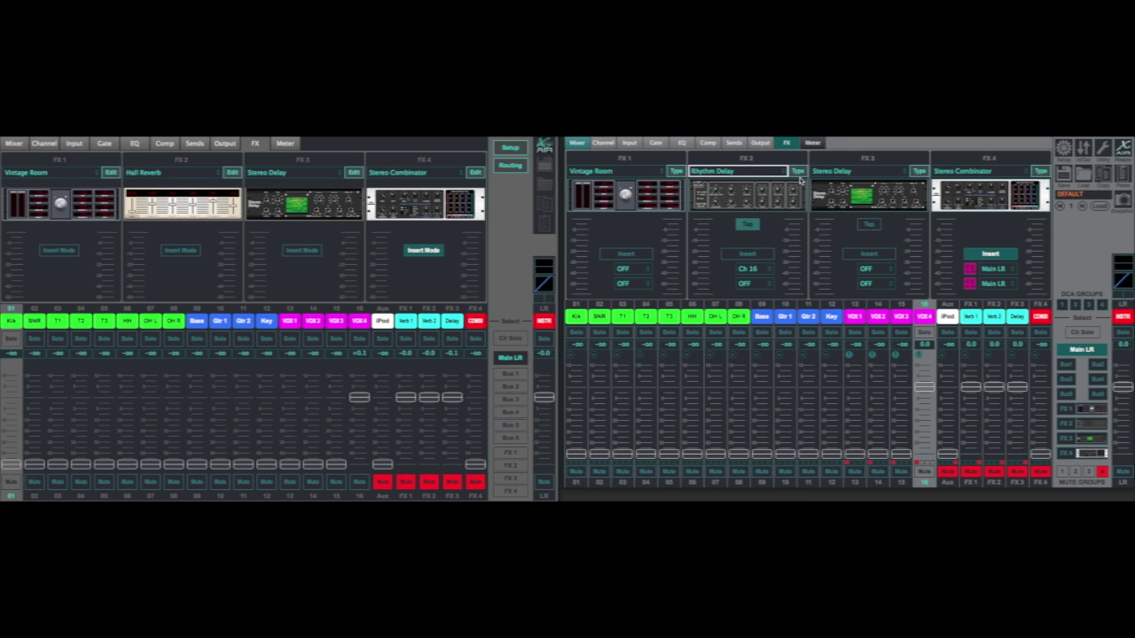
Browse version 1.0's illustrated effect list for FX 2, set its effect to Chamber Reverb and close the list.
left_click(798, 171)
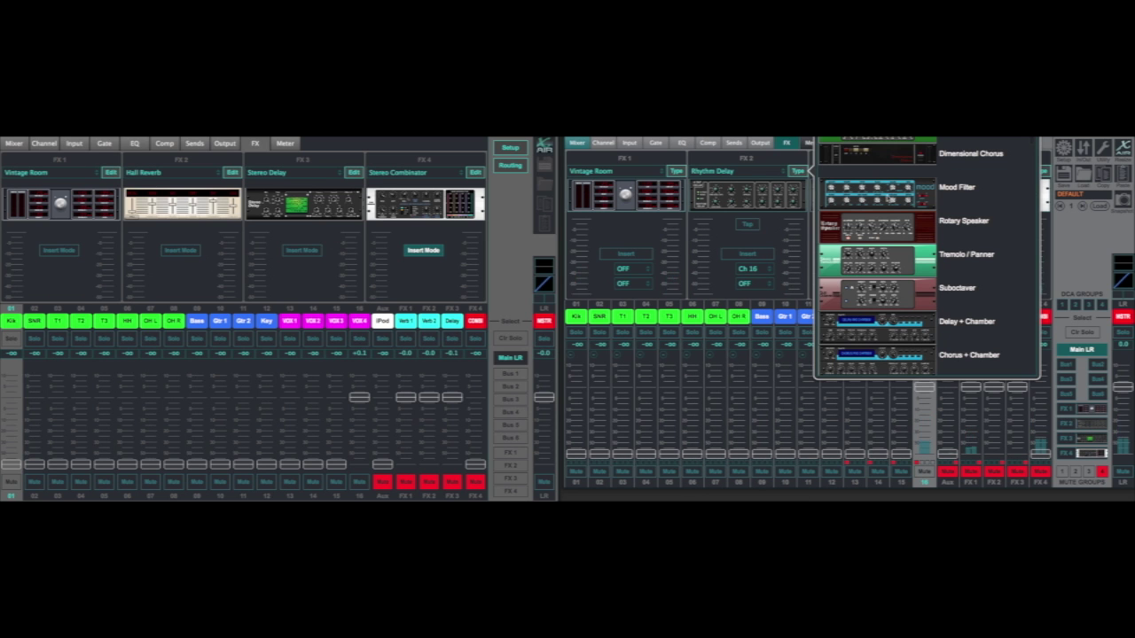
scroll(889, 201, "down", 10)
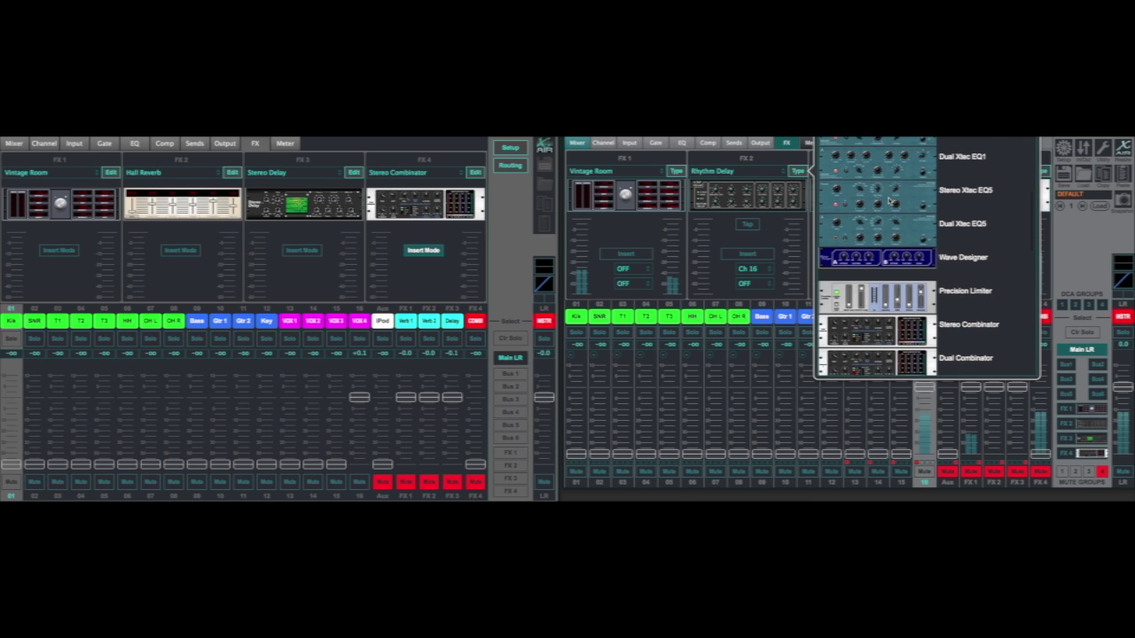
scroll(889, 200, "down", 10)
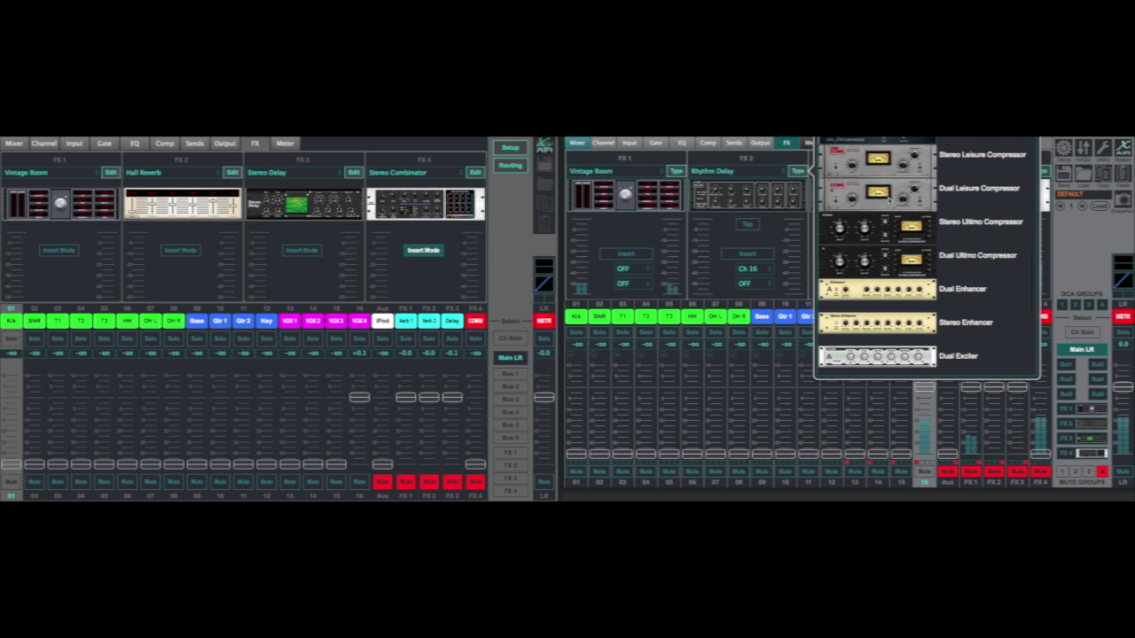
scroll(889, 198, "down", 10)
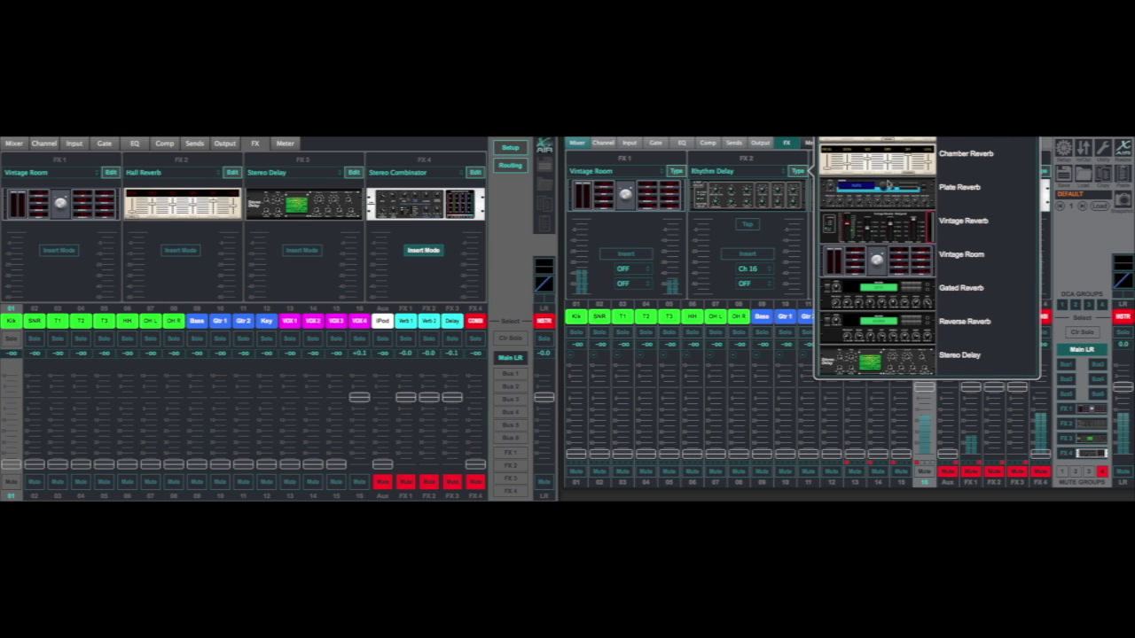
left_click(882, 159)
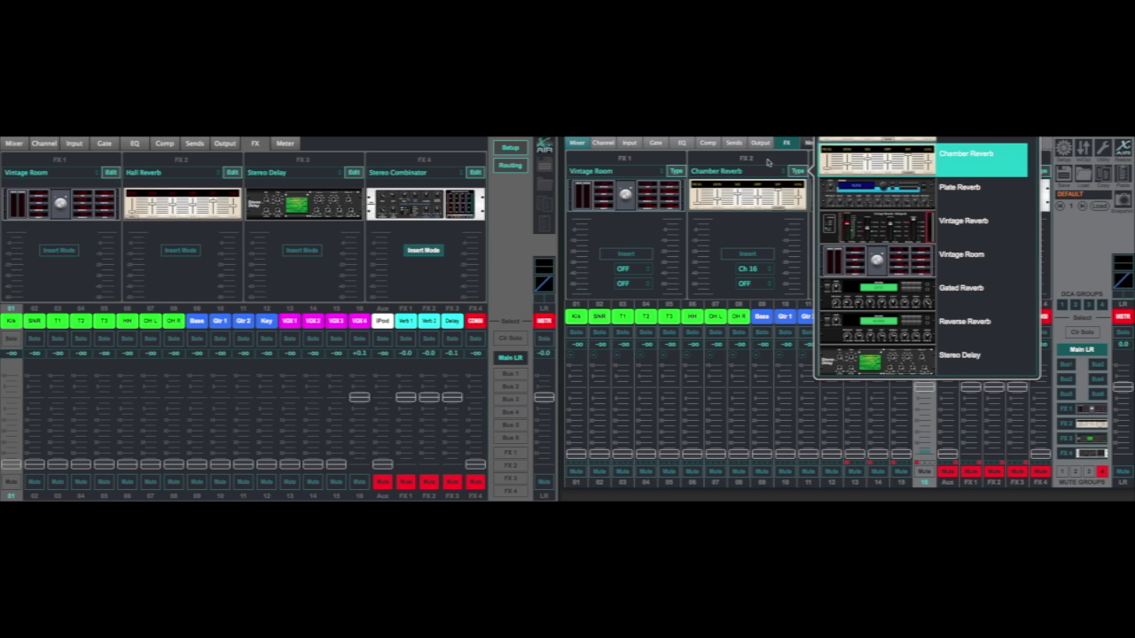
left_click(769, 162)
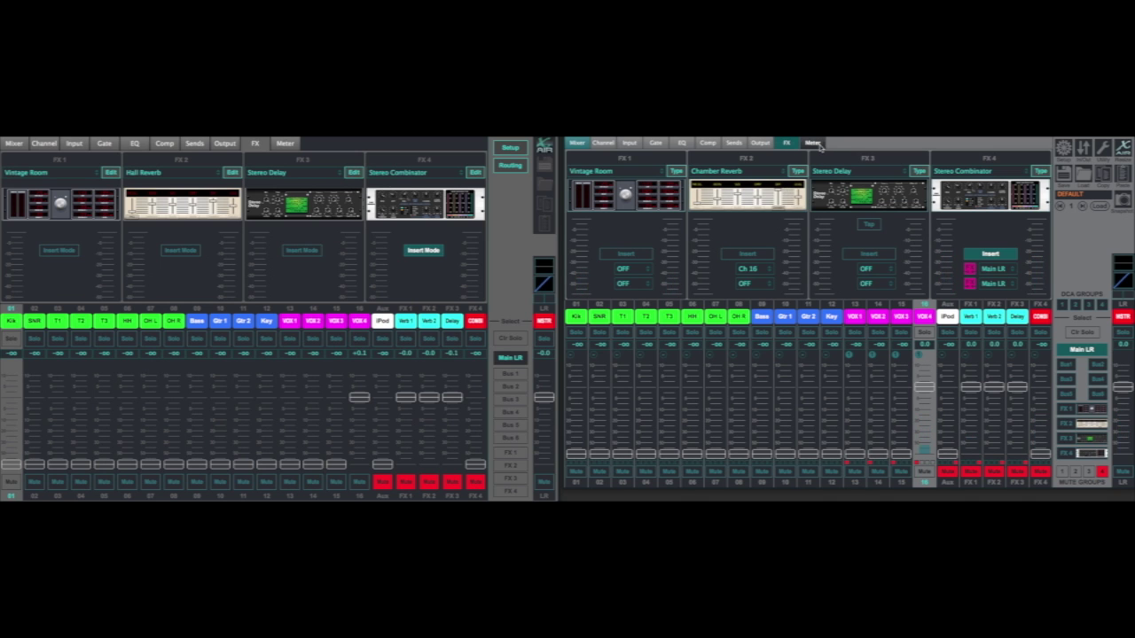
Compare the Meter pages of the two versions and view DCA groups 1 and 2 in version 1.0.
left_click(814, 142)
left_click(284, 145)
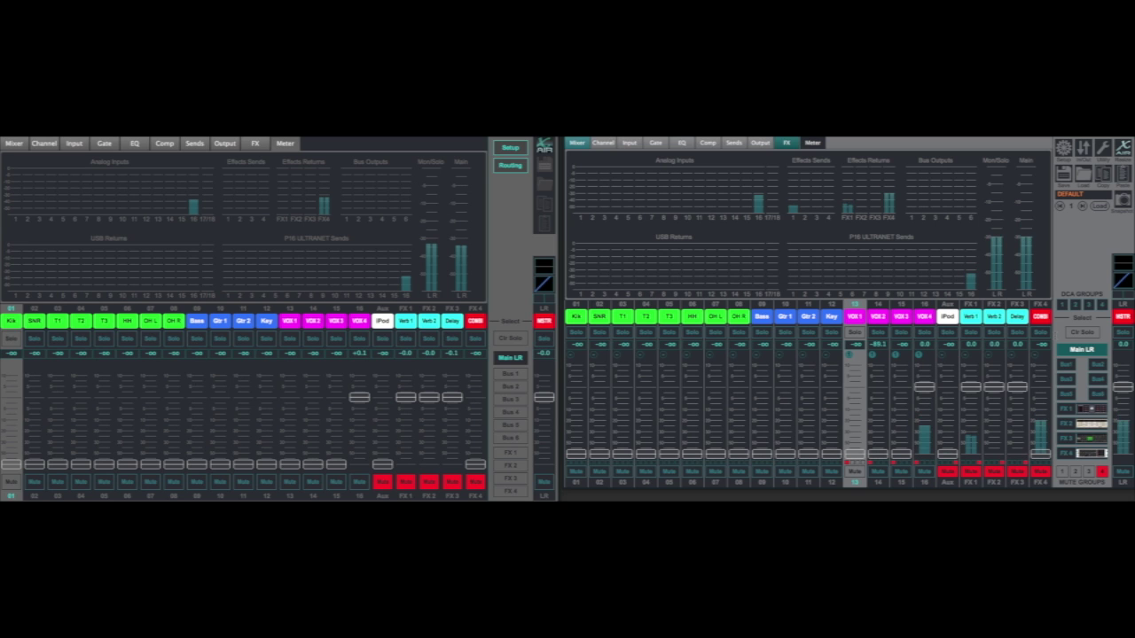
left_click(1063, 306)
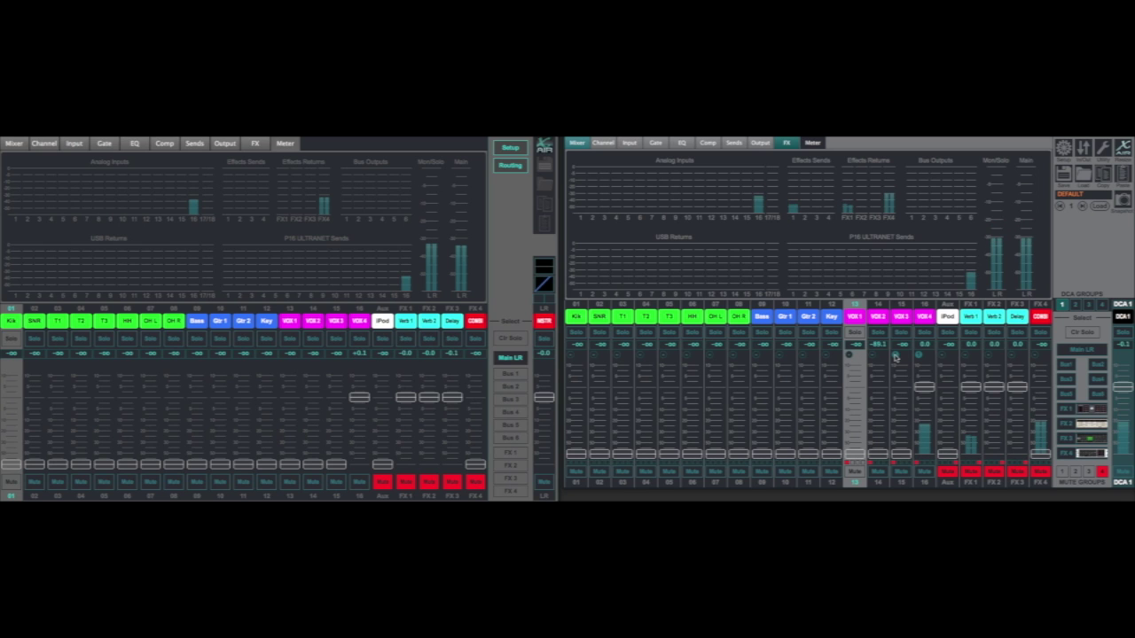
left_click(1078, 305)
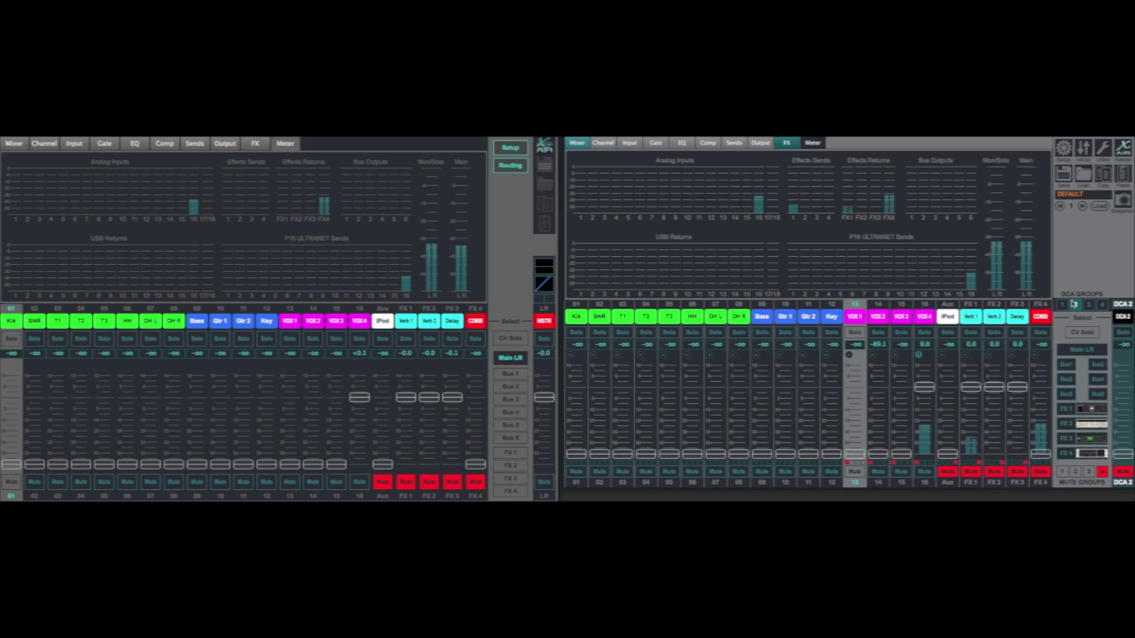
Raise DCA group 2's fader in version 1.0 to about -0.5 dB and return to the Main LR mix.
left_click(1082, 349)
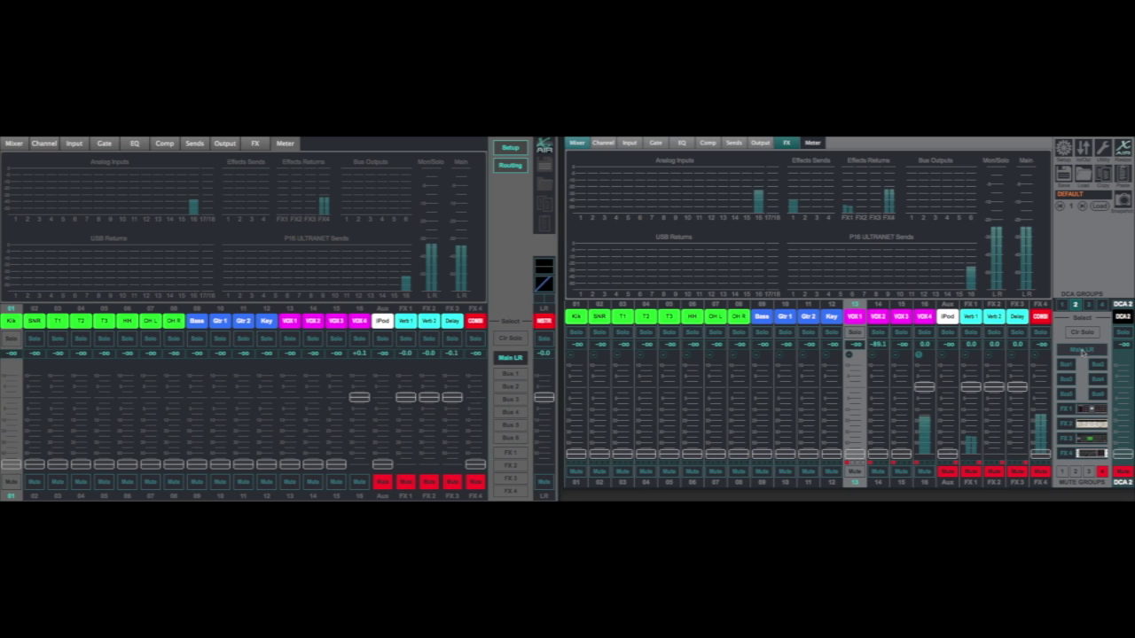
left_click(1075, 305)
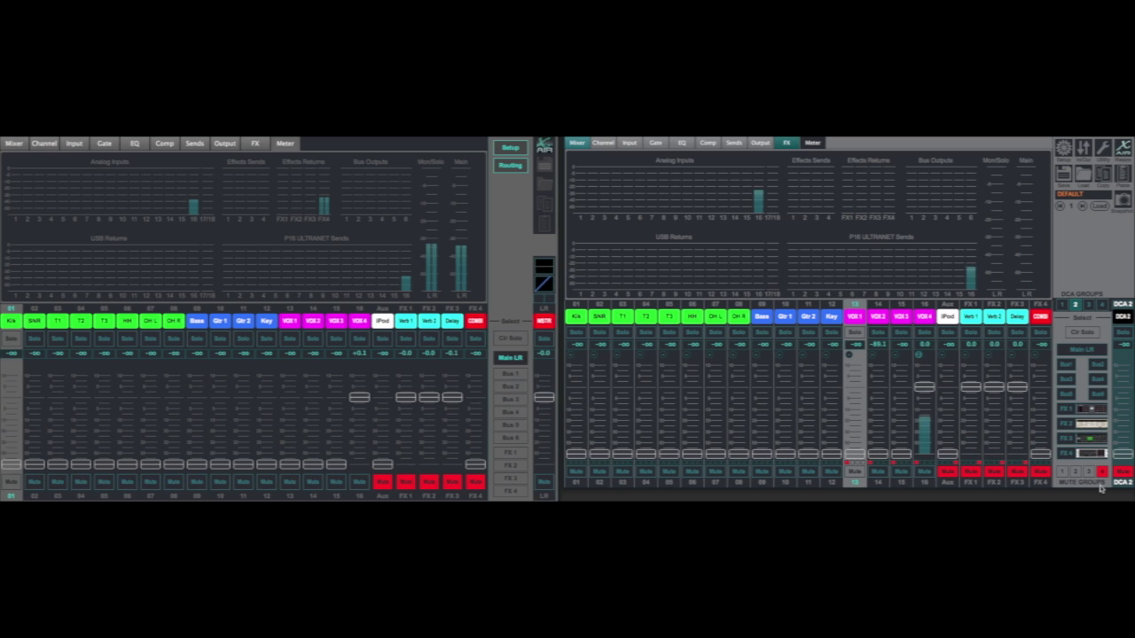
left_click_drag(1123, 454, 1123, 385)
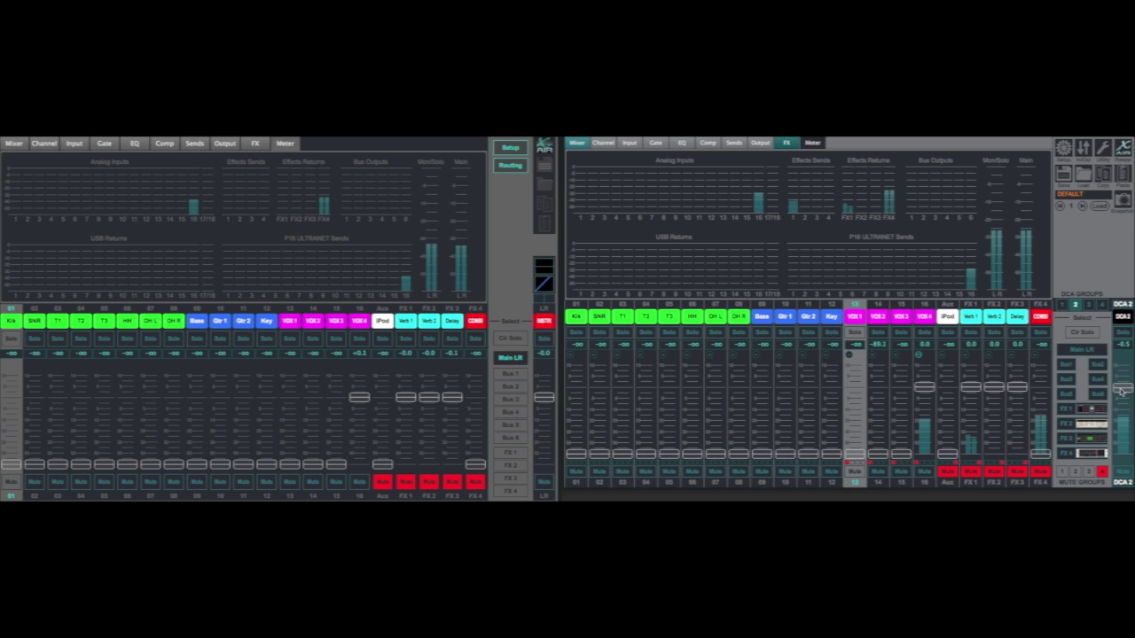
left_click_drag(1122, 390, 1104, 390)
left_click(1082, 350)
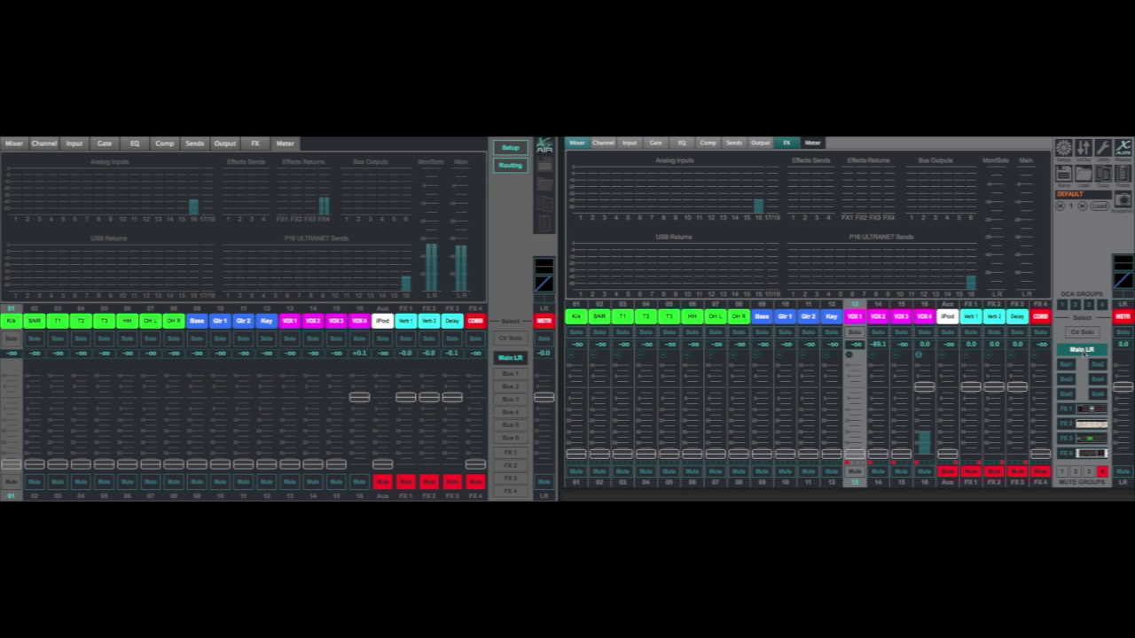